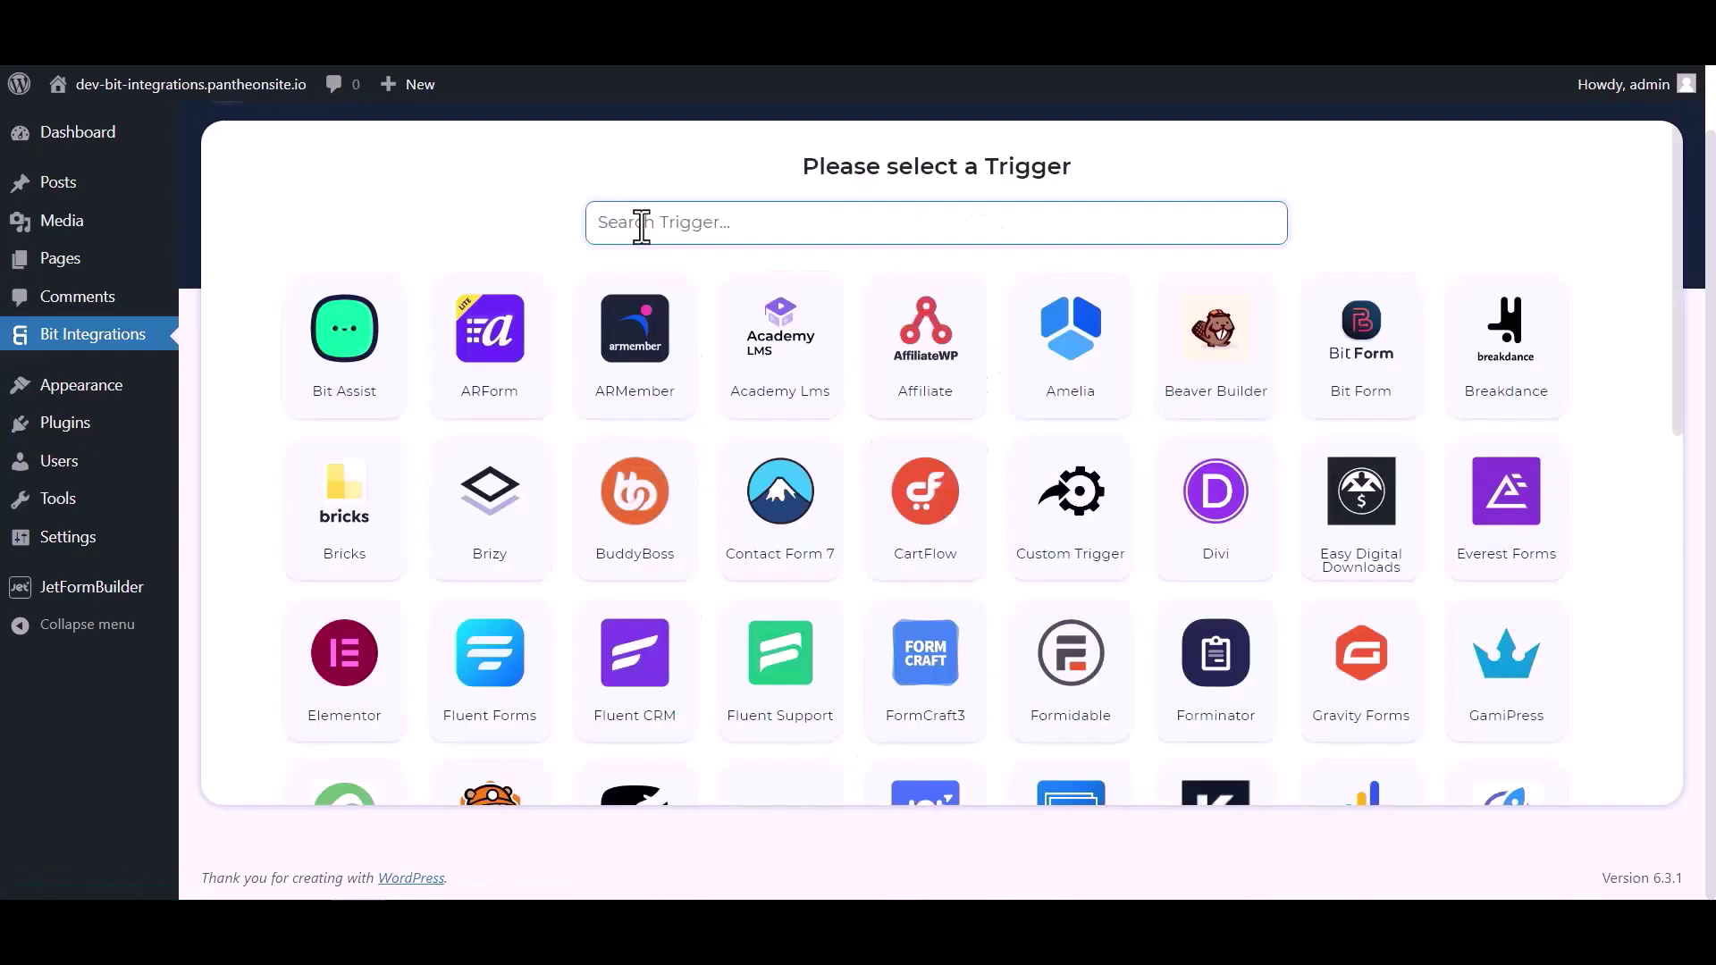
Set JetForm Builder as the trigger, copy its webhook URL and start fetching test data
{"action": "left_click", "coordinate": [640, 223]}
{"action": "type", "text": "jet"}
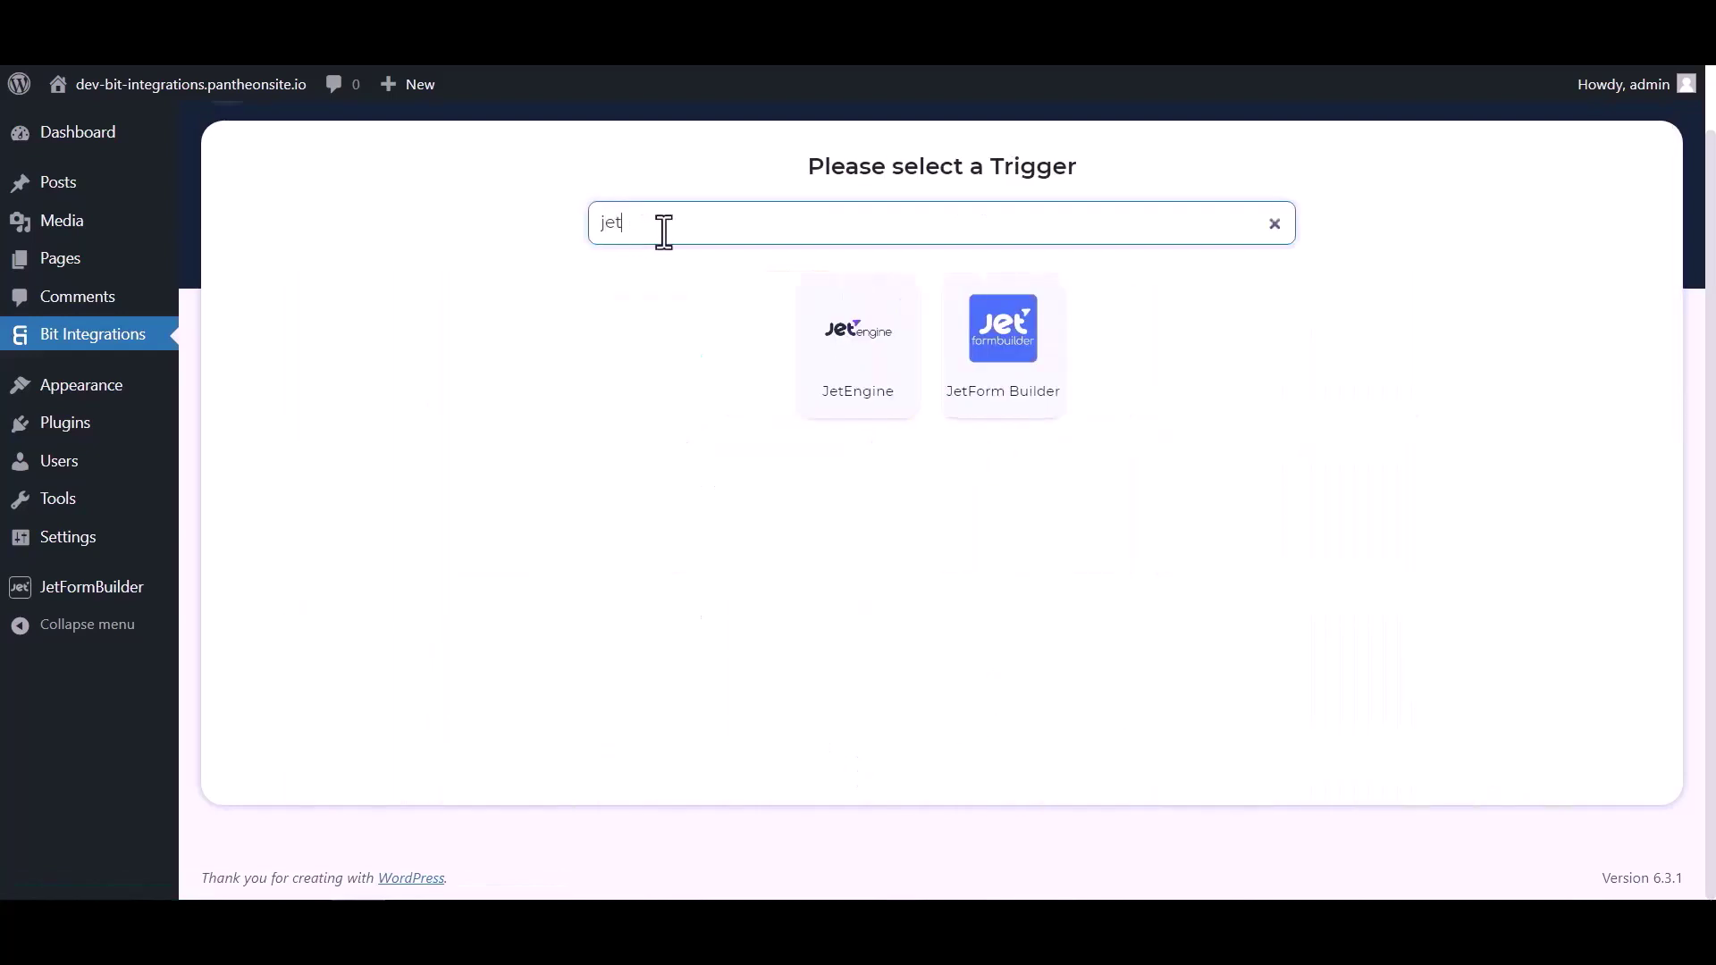
{"action": "left_click", "coordinate": [1005, 381]}
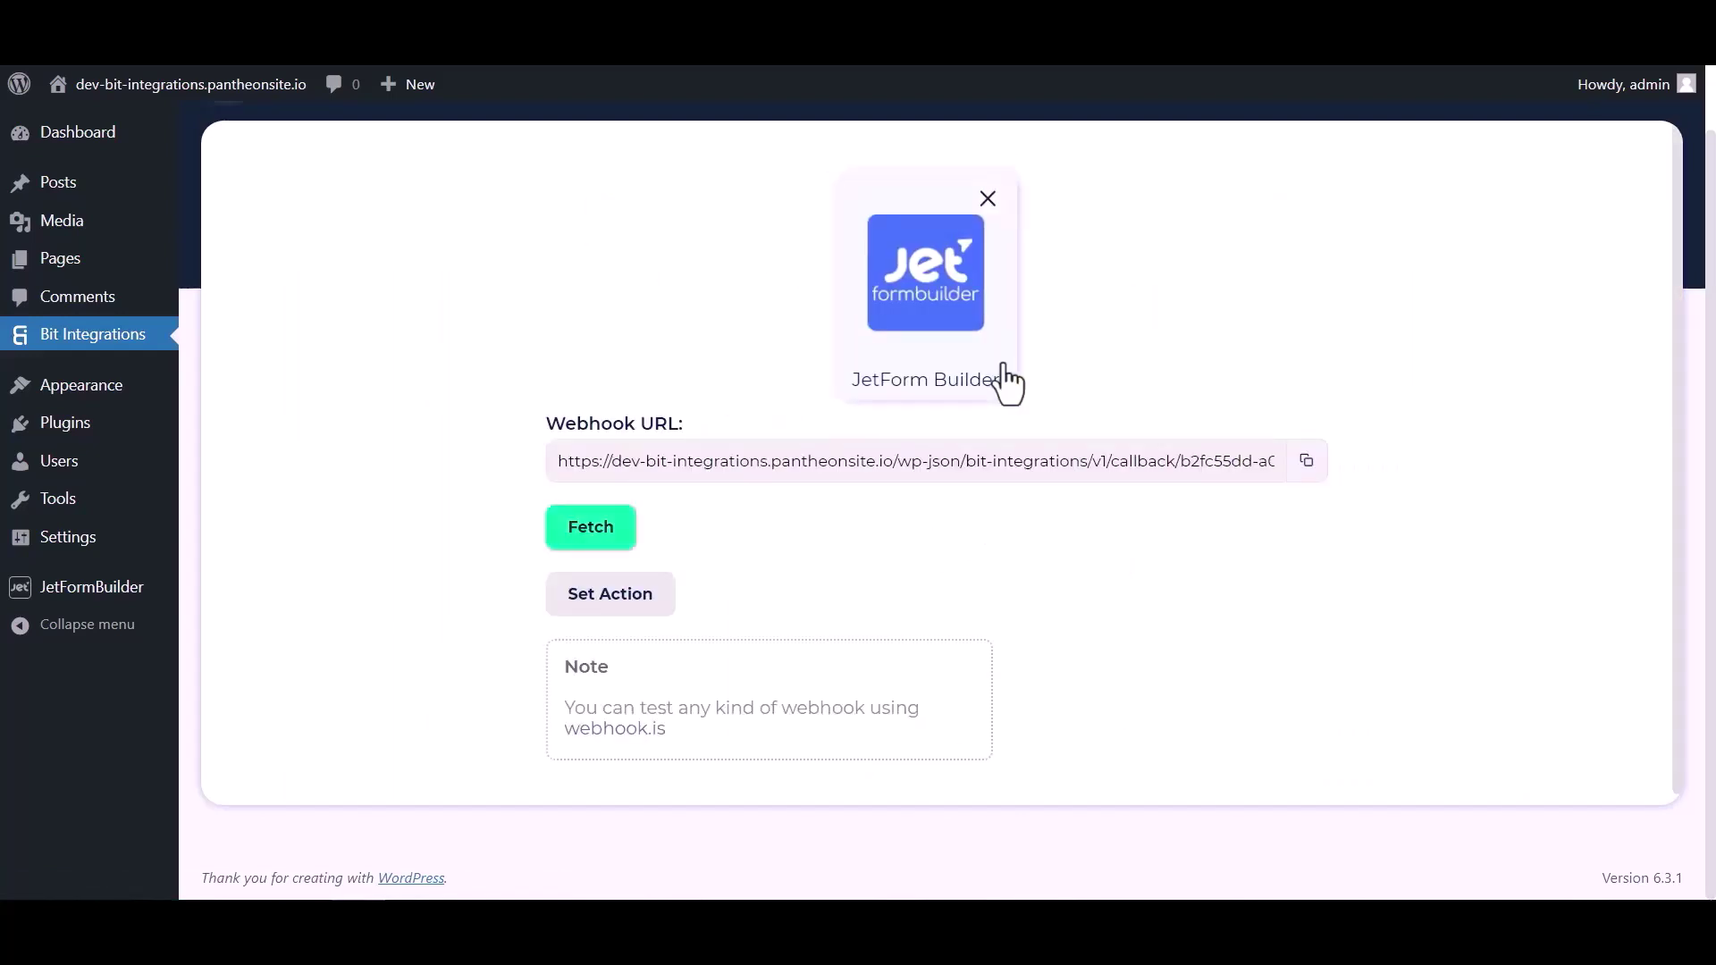
{"action": "left_click", "coordinate": [1306, 461]}
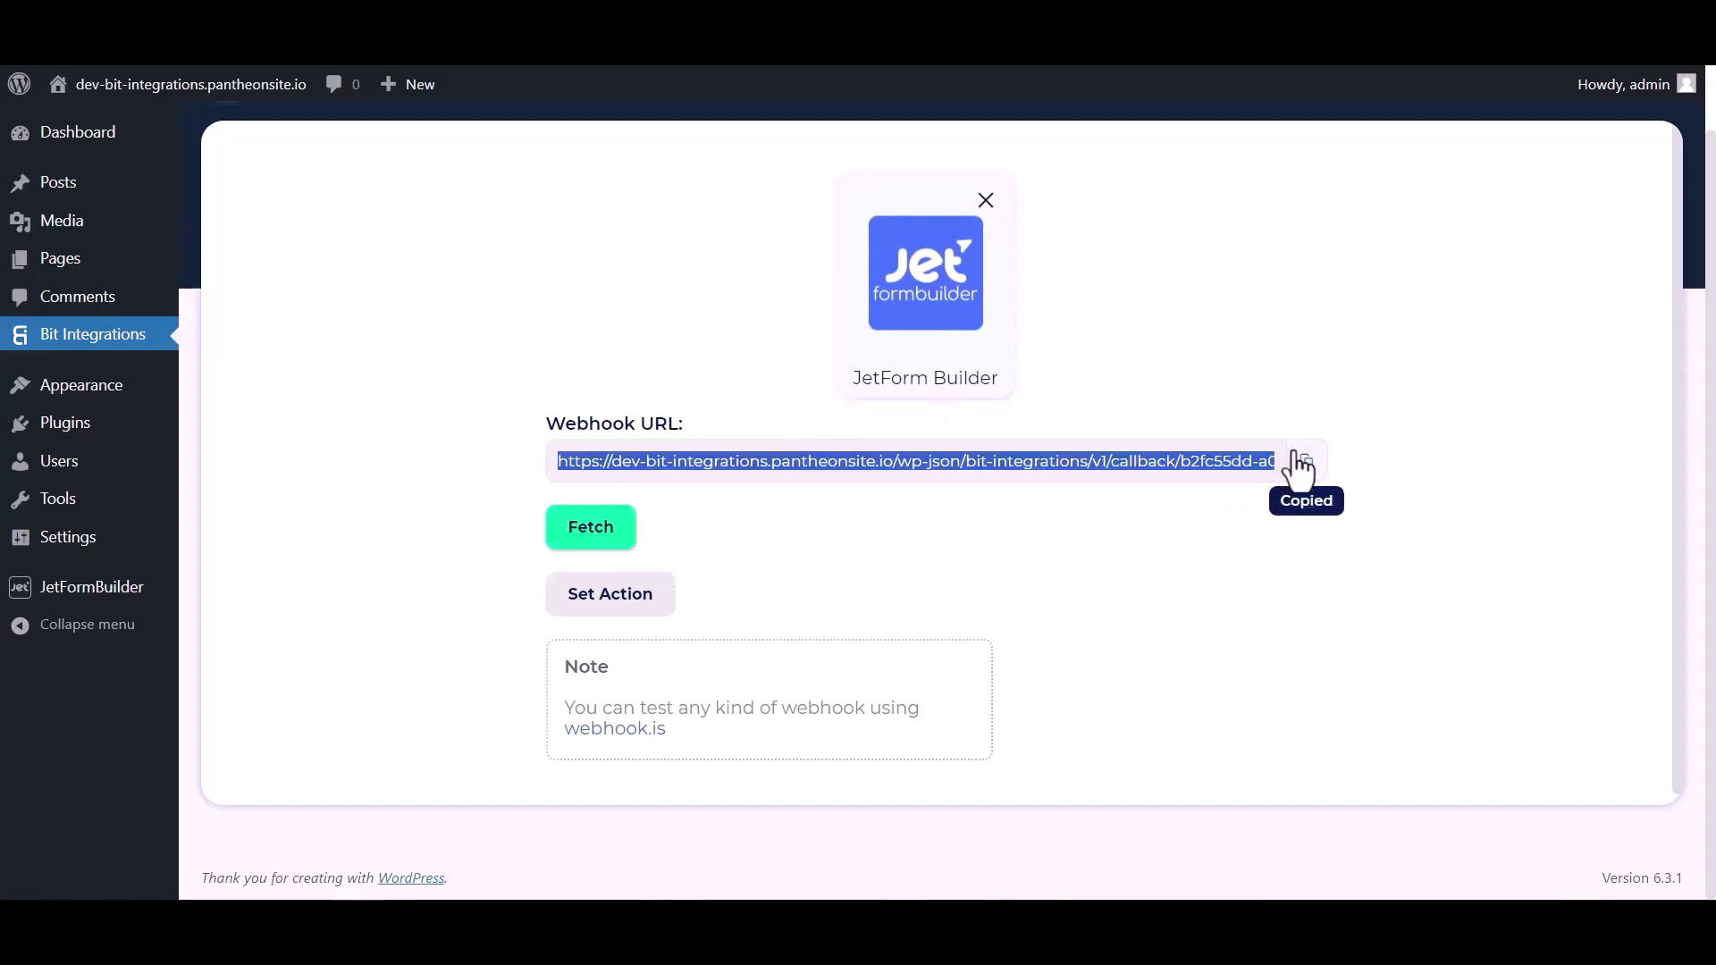
{"action": "left_click", "coordinate": [604, 536]}
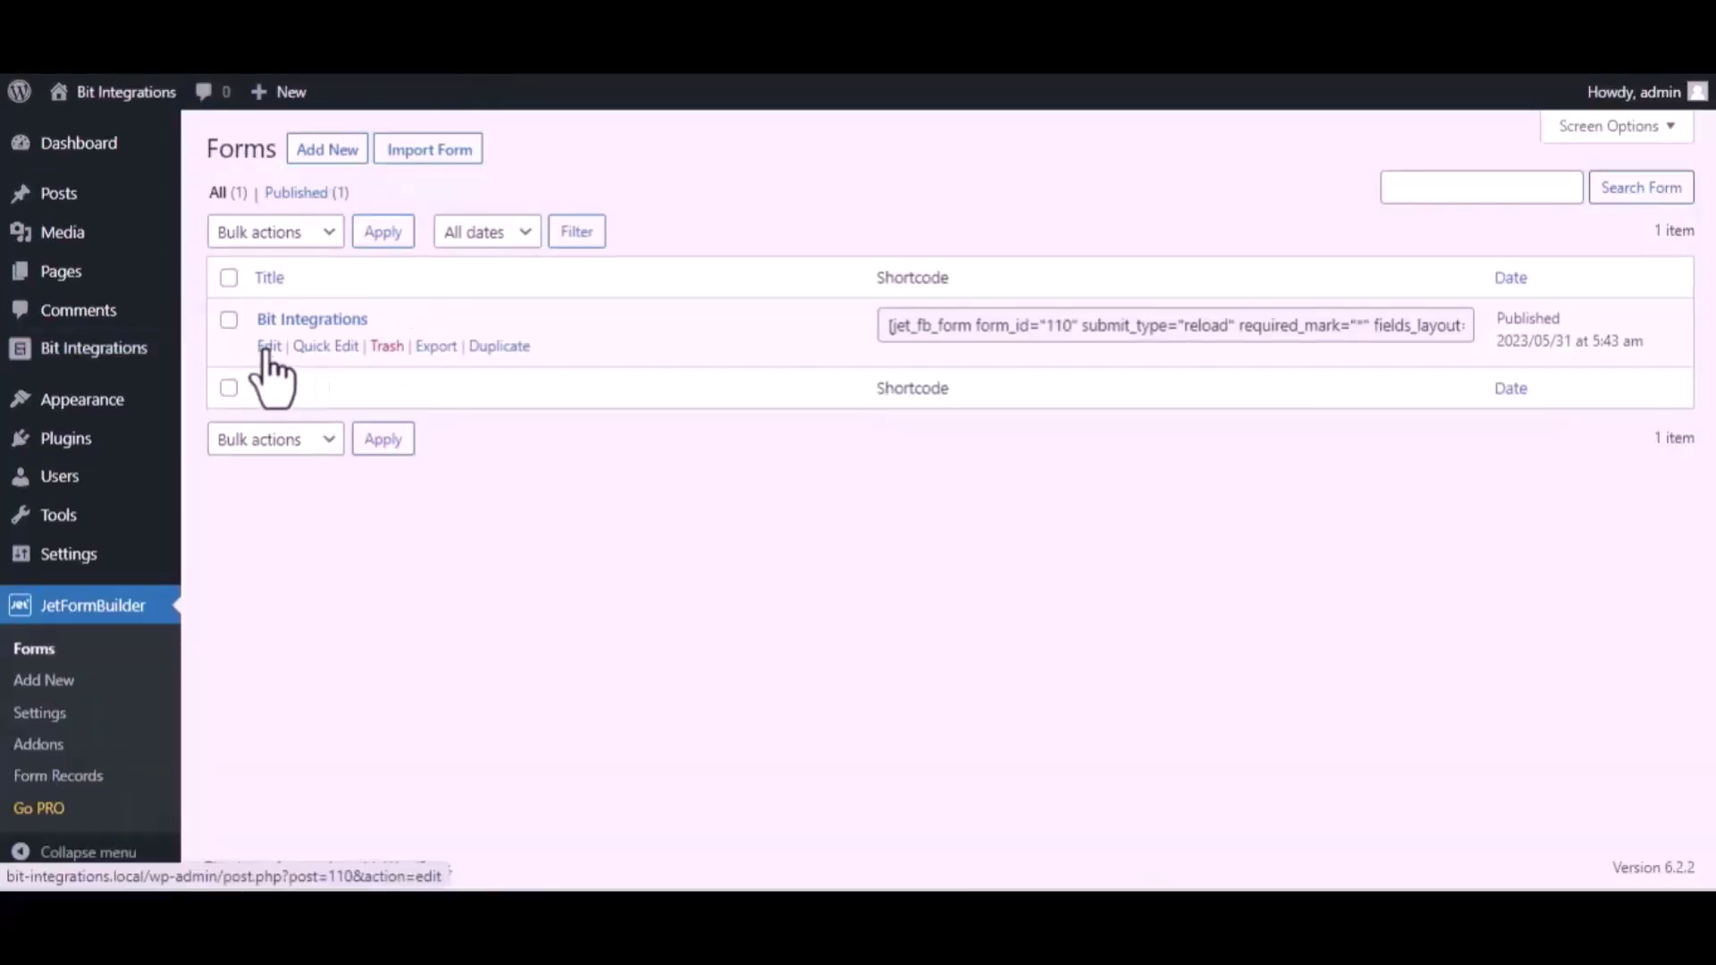
In the Bit Integrations form's settings, change the first post-submit action to Call Webhook
{"action": "left_click", "coordinate": [268, 347]}
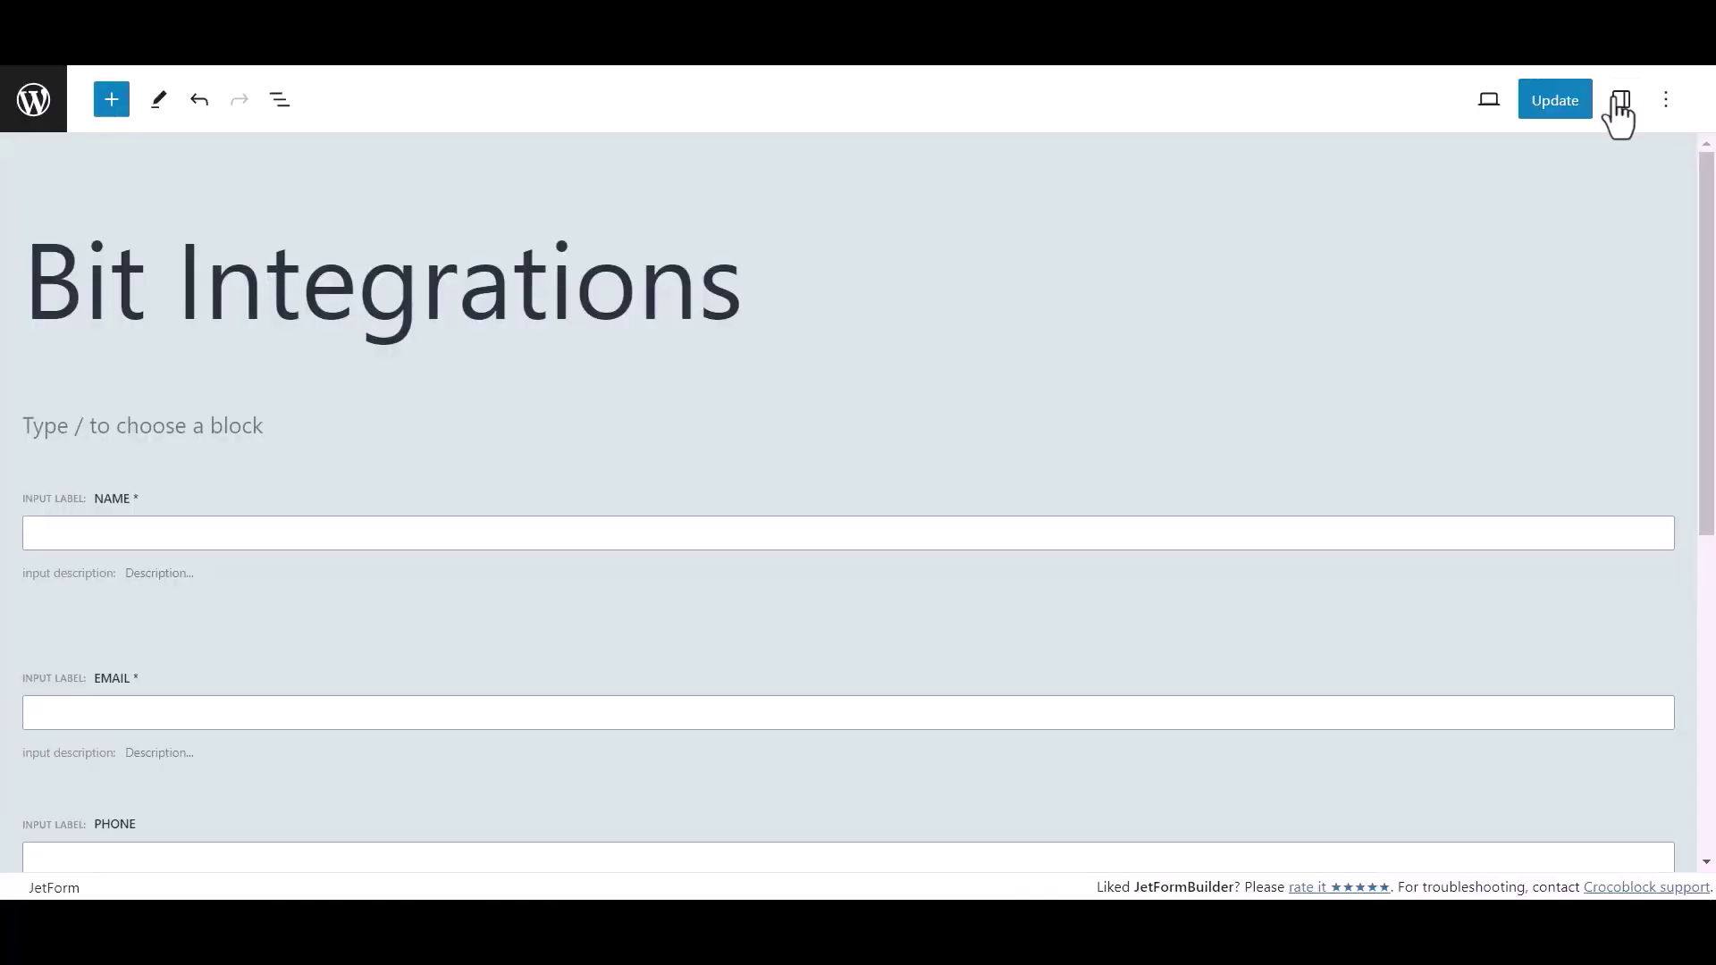
{"action": "left_click", "coordinate": [1618, 105]}
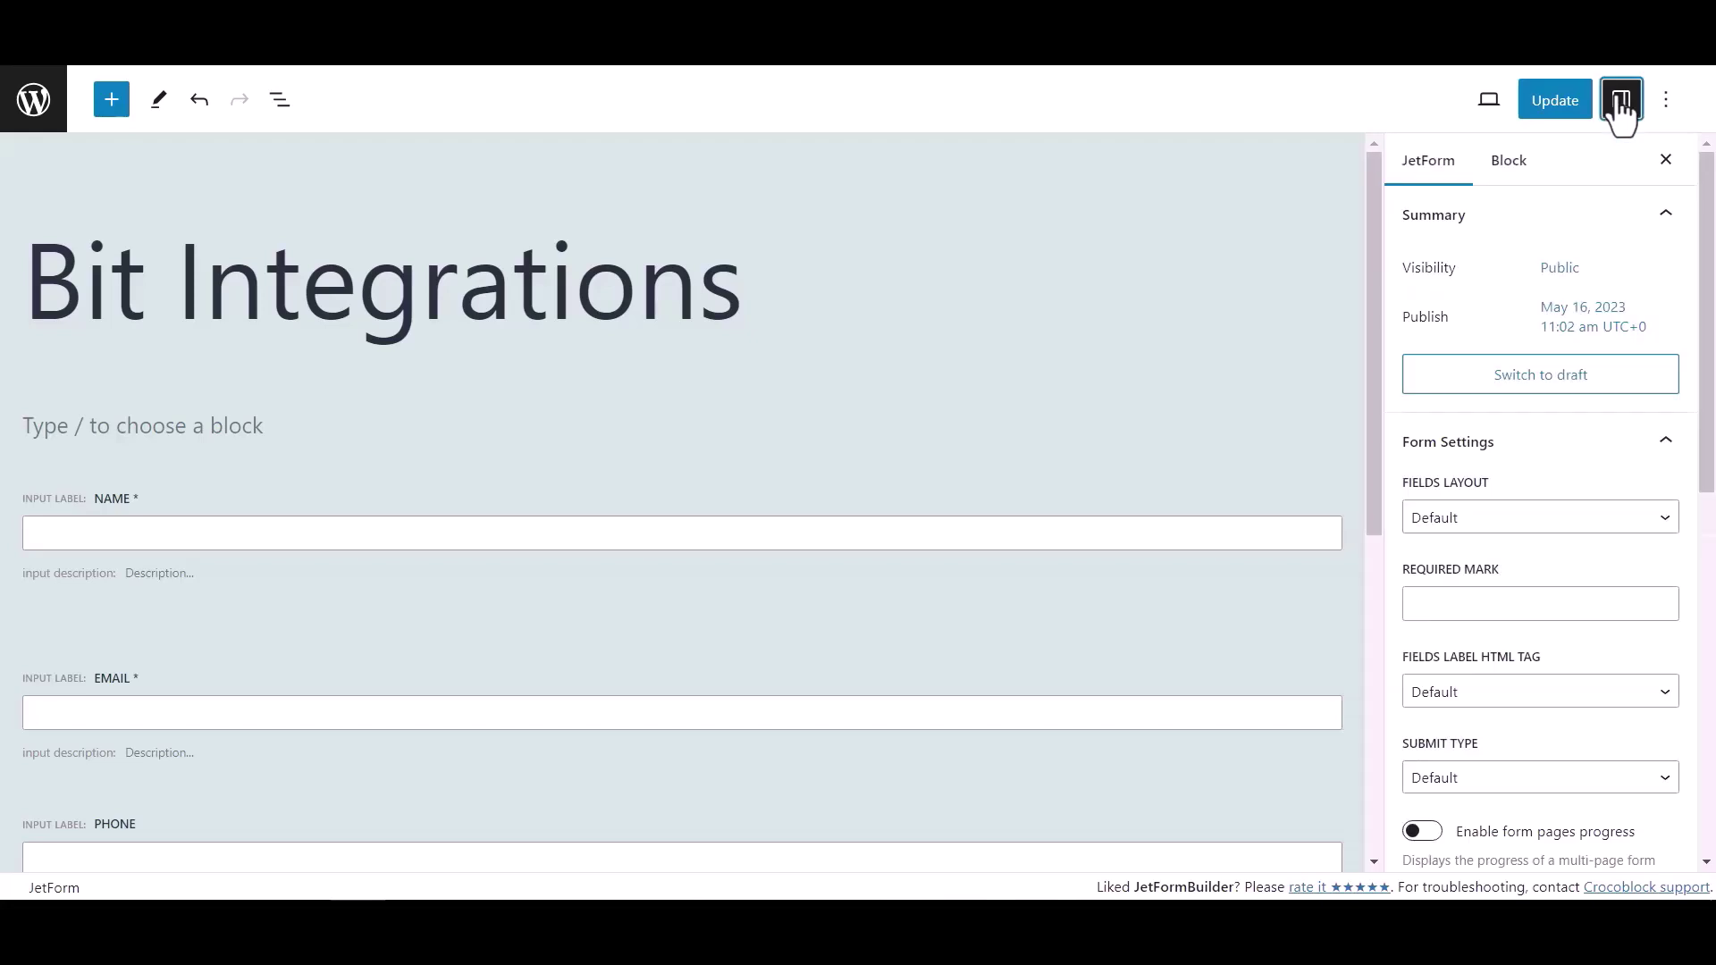
{"action": "scroll", "coordinate": [1489, 495], "scroll_direction": "down", "scroll_amount": 5}
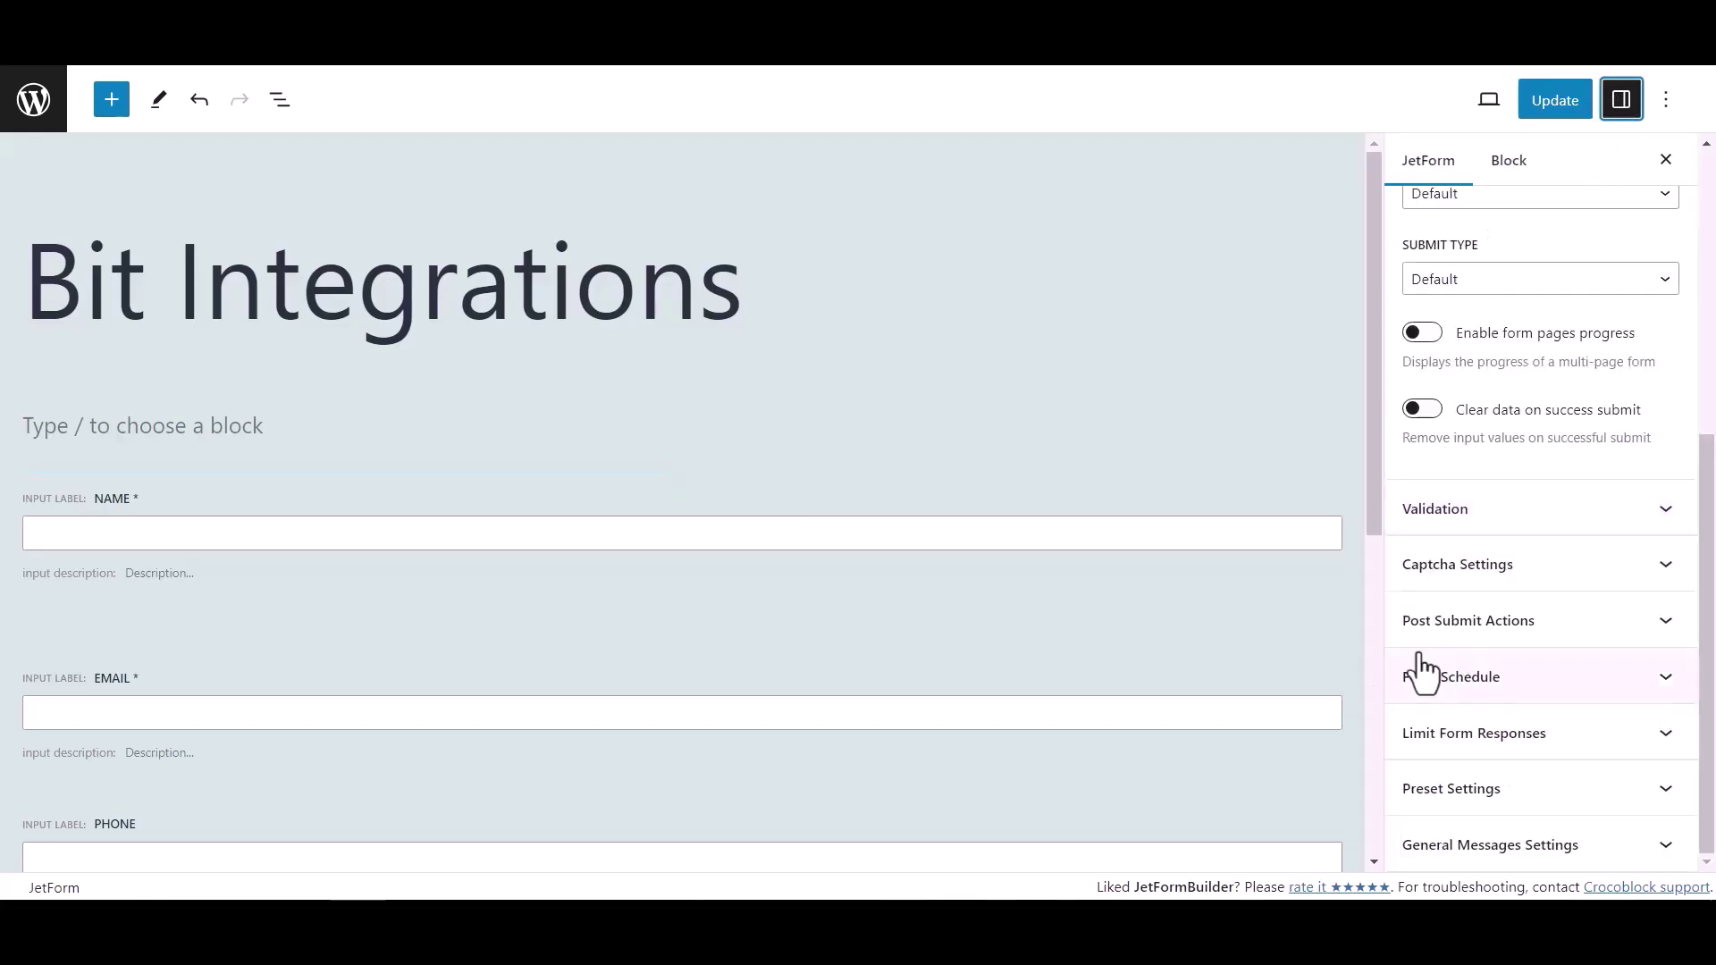
{"action": "left_click", "coordinate": [1622, 630]}
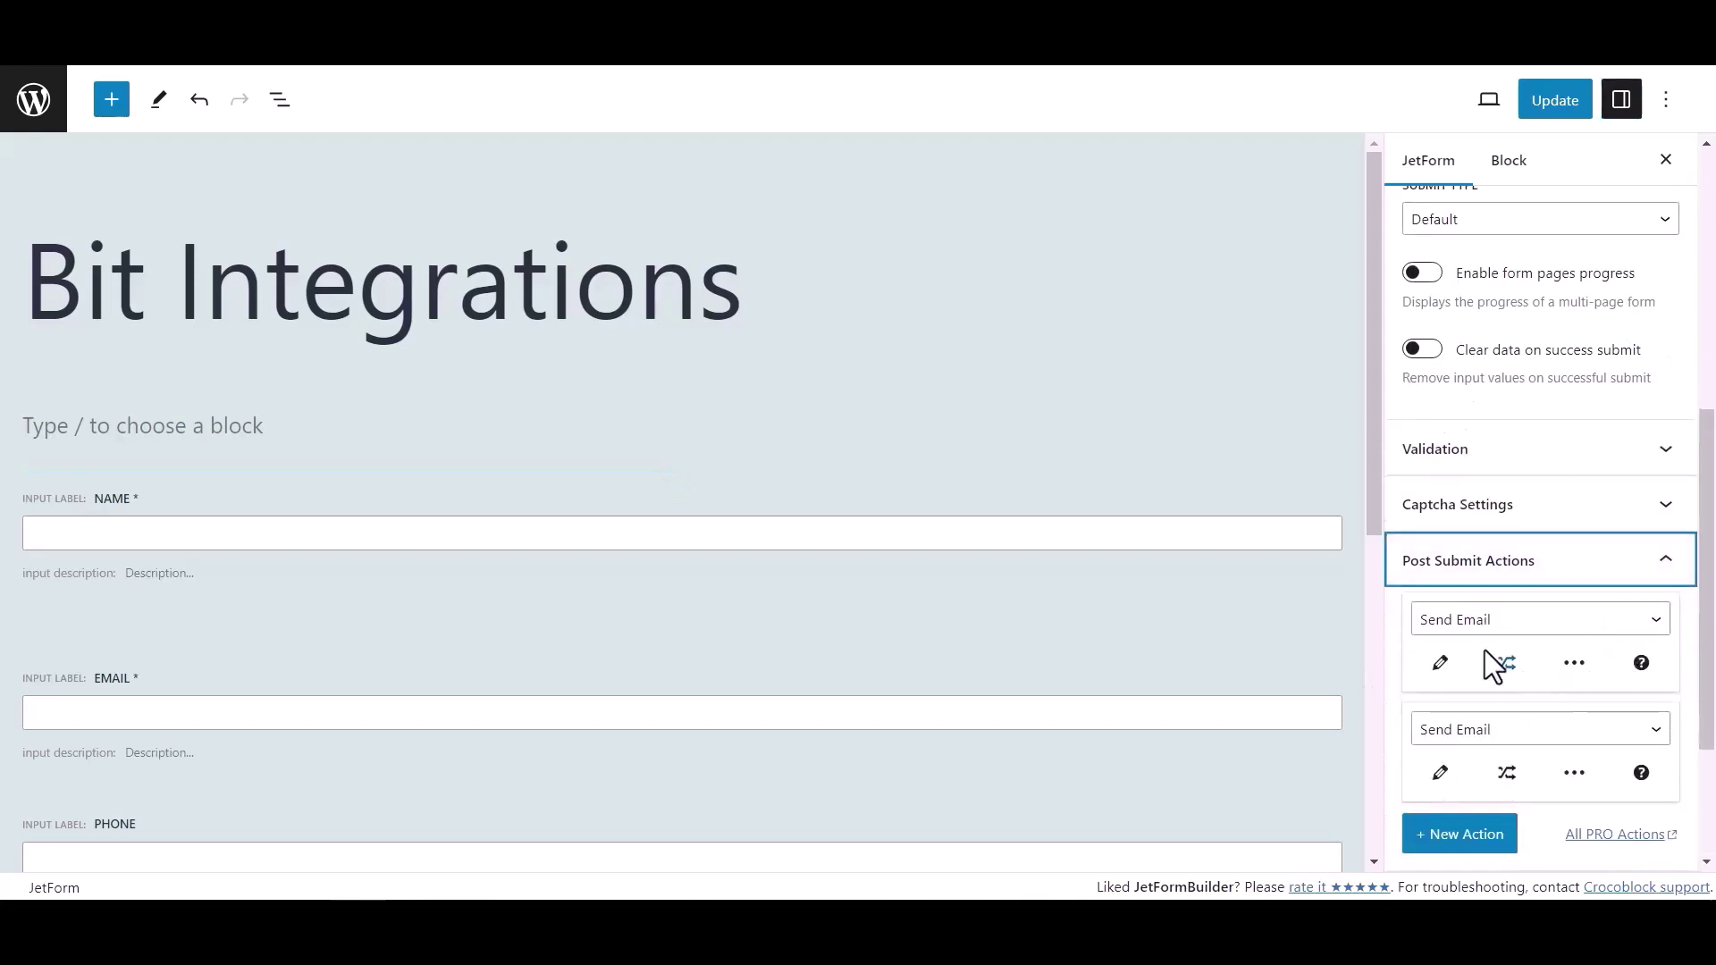
{"action": "left_click", "coordinate": [1480, 624]}
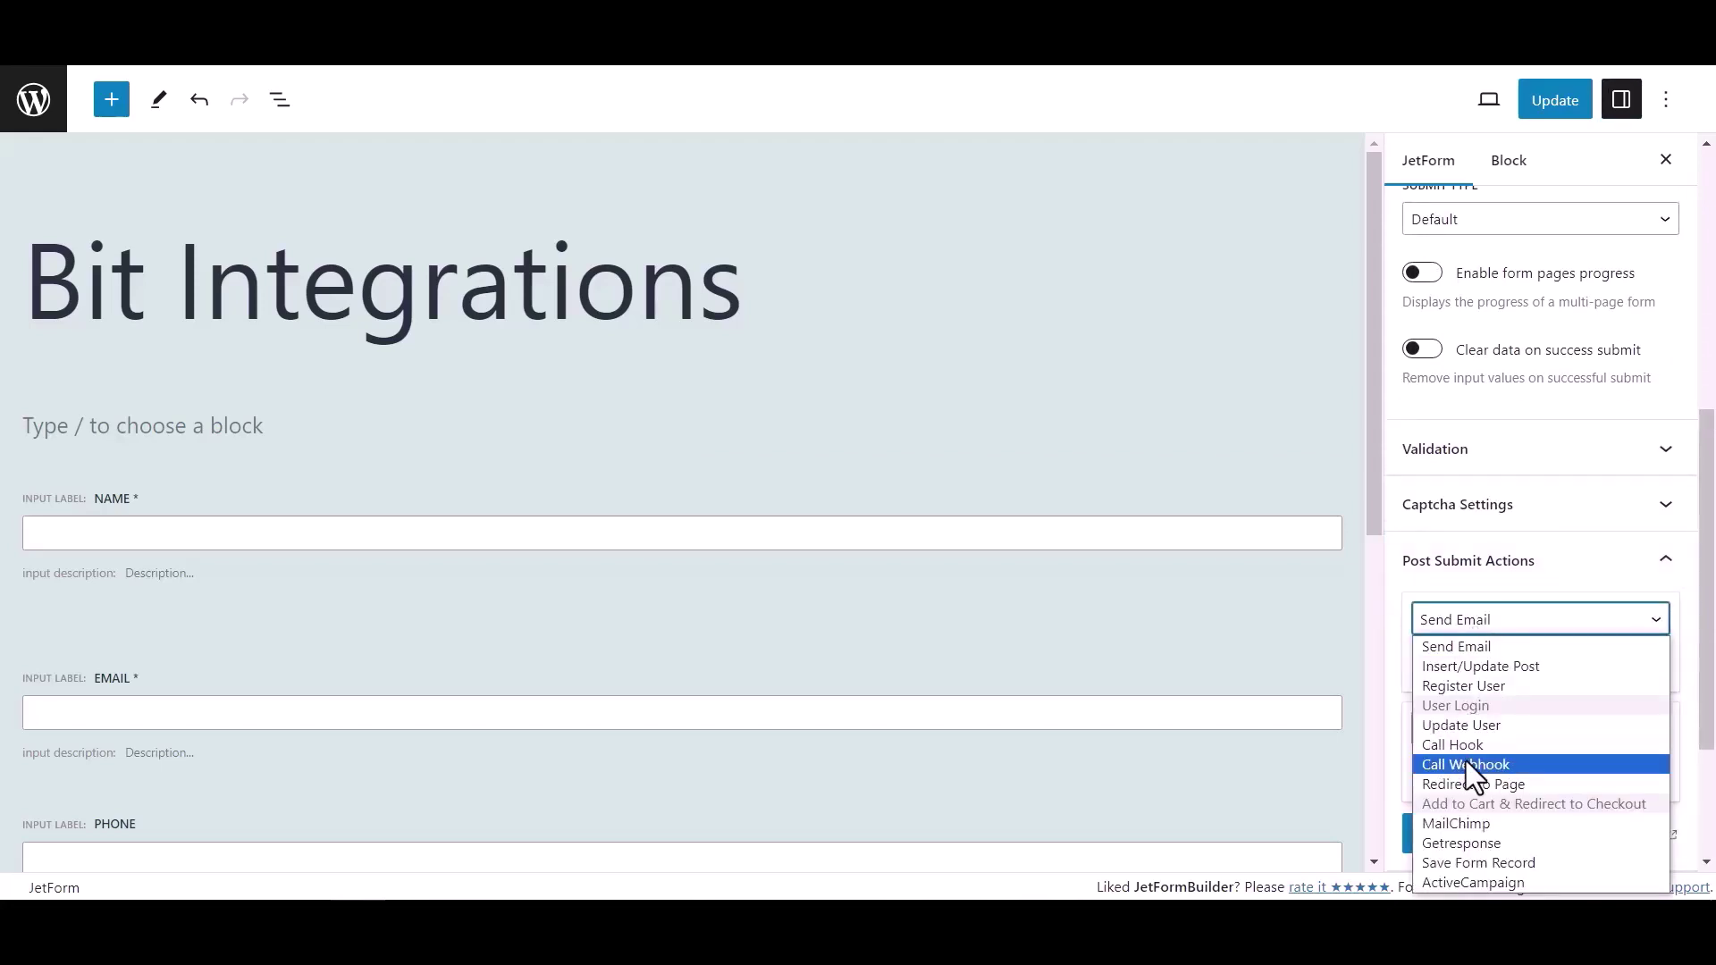
{"action": "left_click", "coordinate": [1466, 764]}
Paste the copied webhook URL into the Call Webhook action and update the form
{"action": "left_click", "coordinate": [1457, 669]}
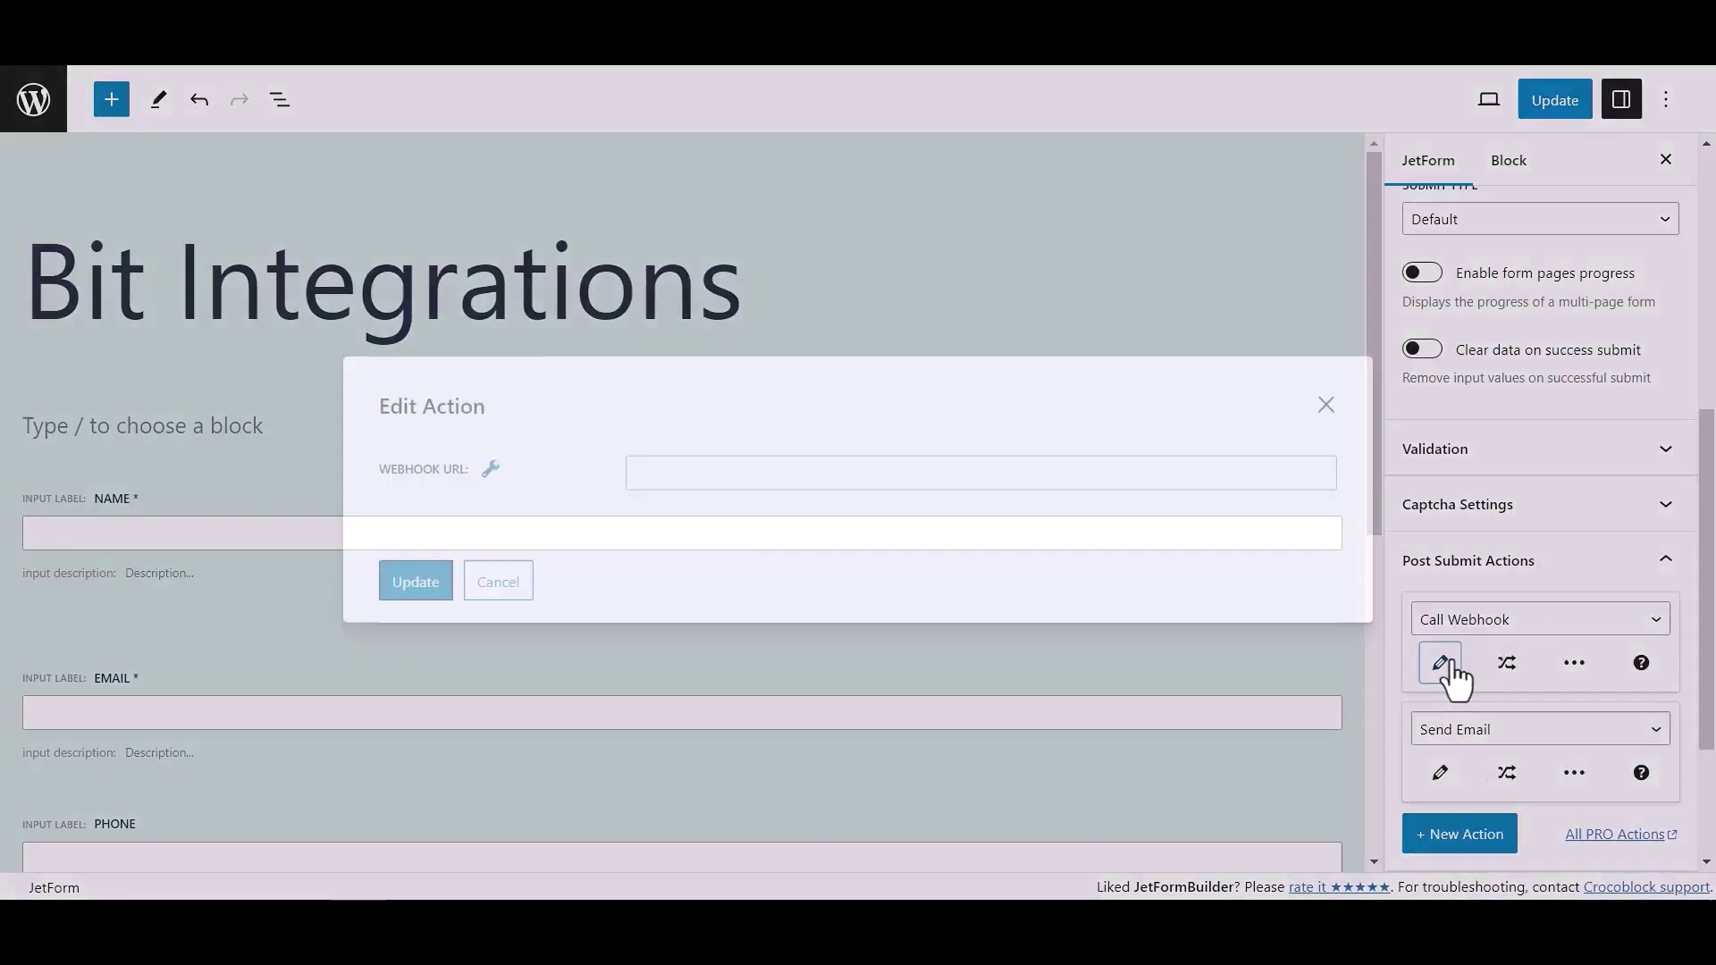
{"action": "left_click", "coordinate": [794, 474]}
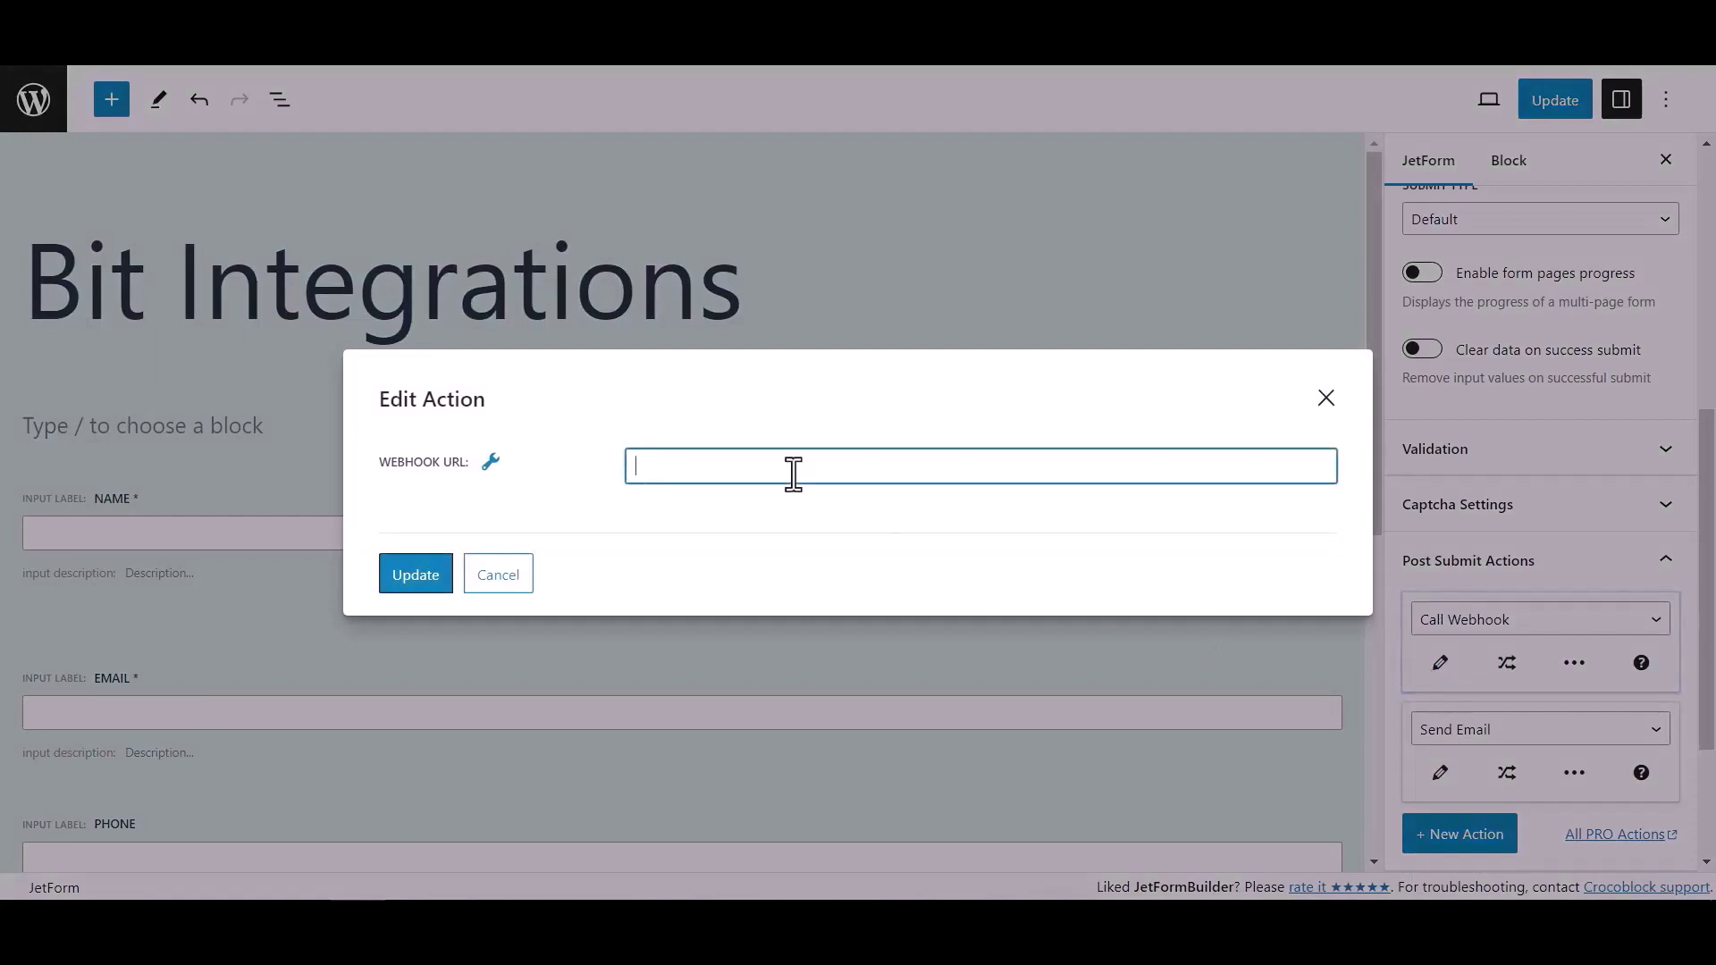
{"action": "key", "text": "ctrl+v"}
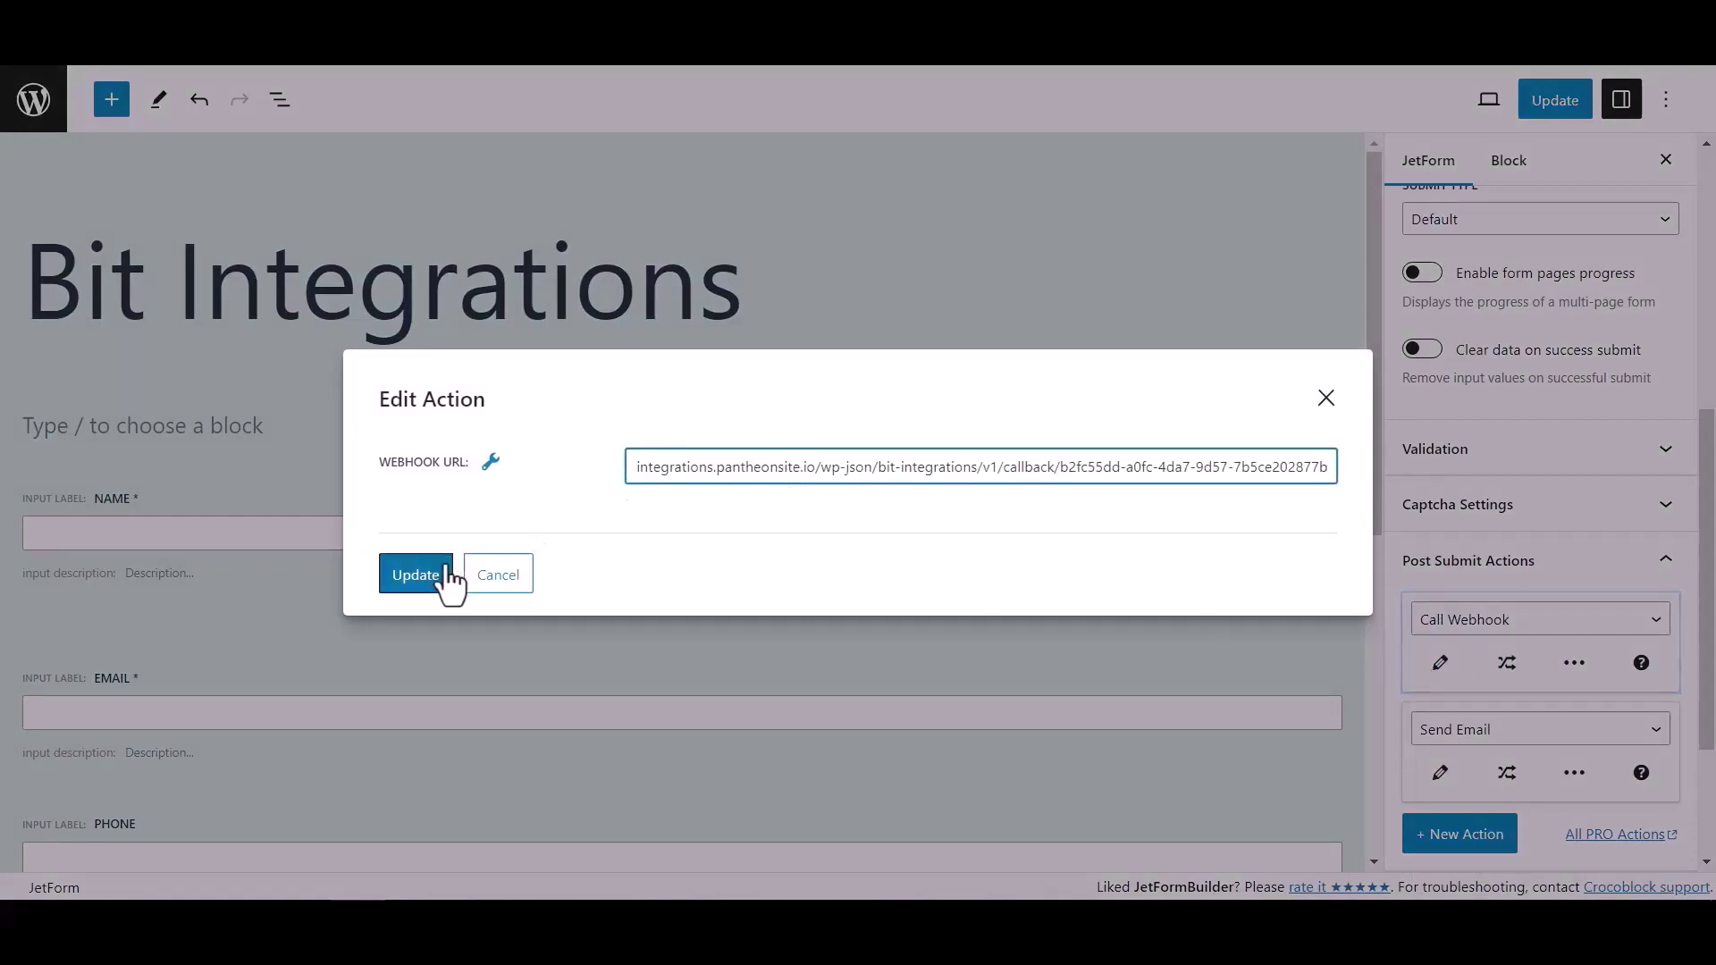
{"action": "left_click", "coordinate": [444, 579]}
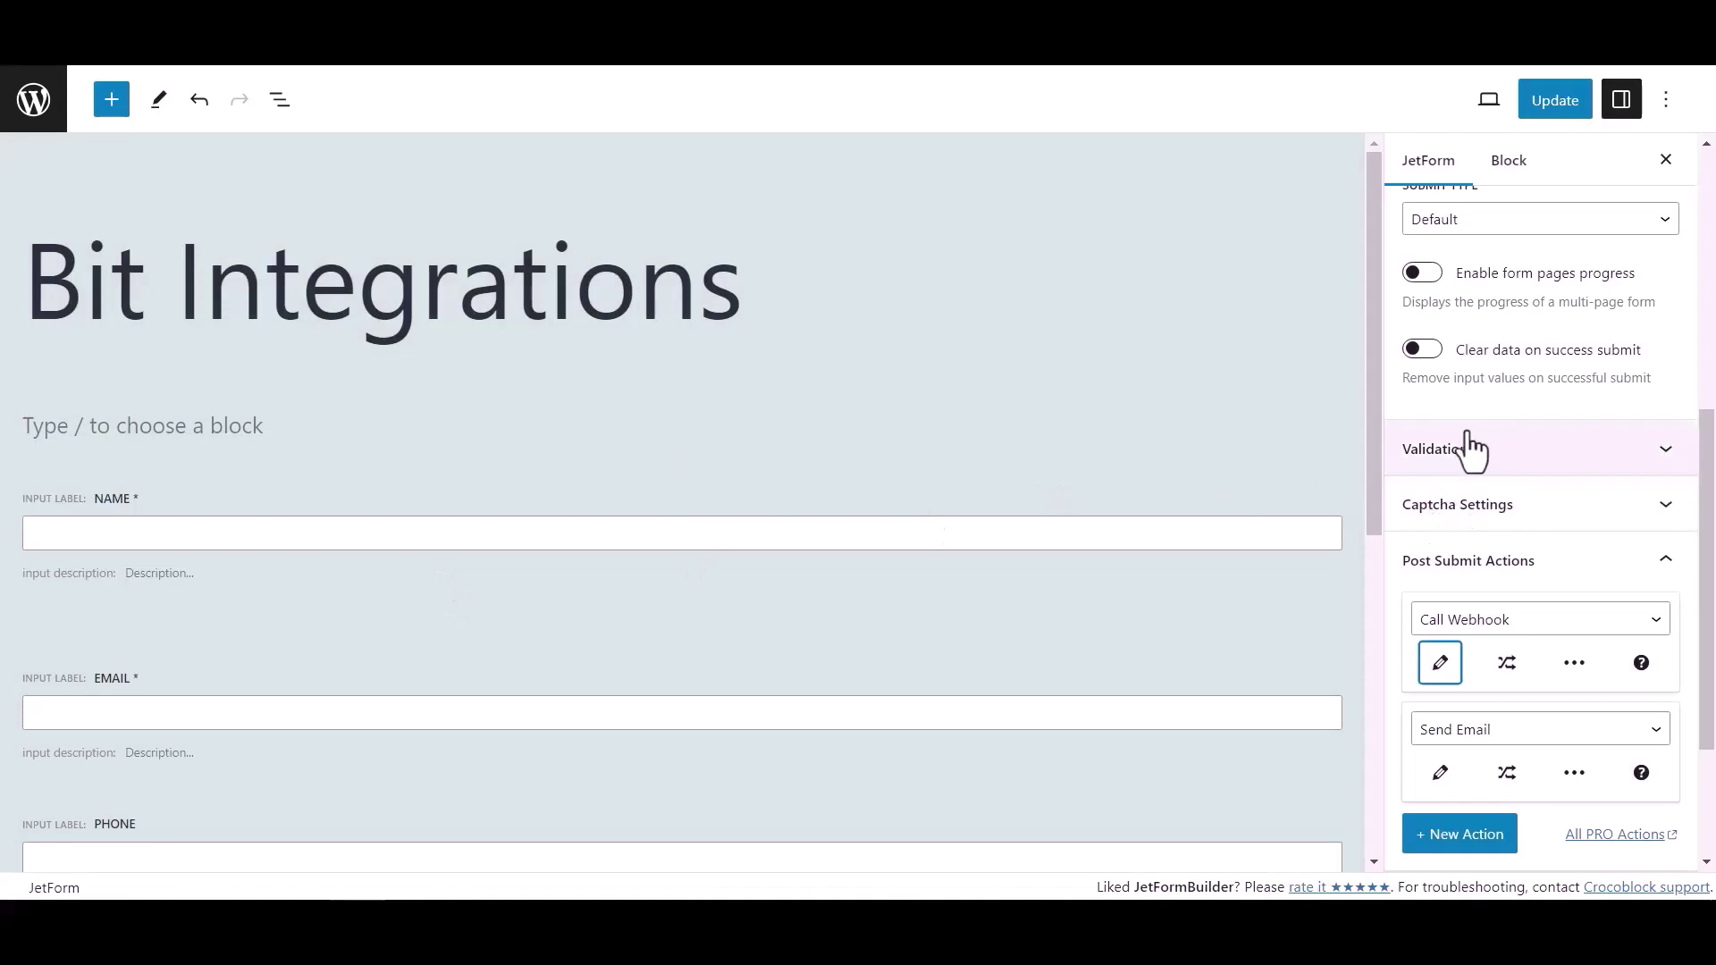
{"action": "left_click", "coordinate": [1568, 105]}
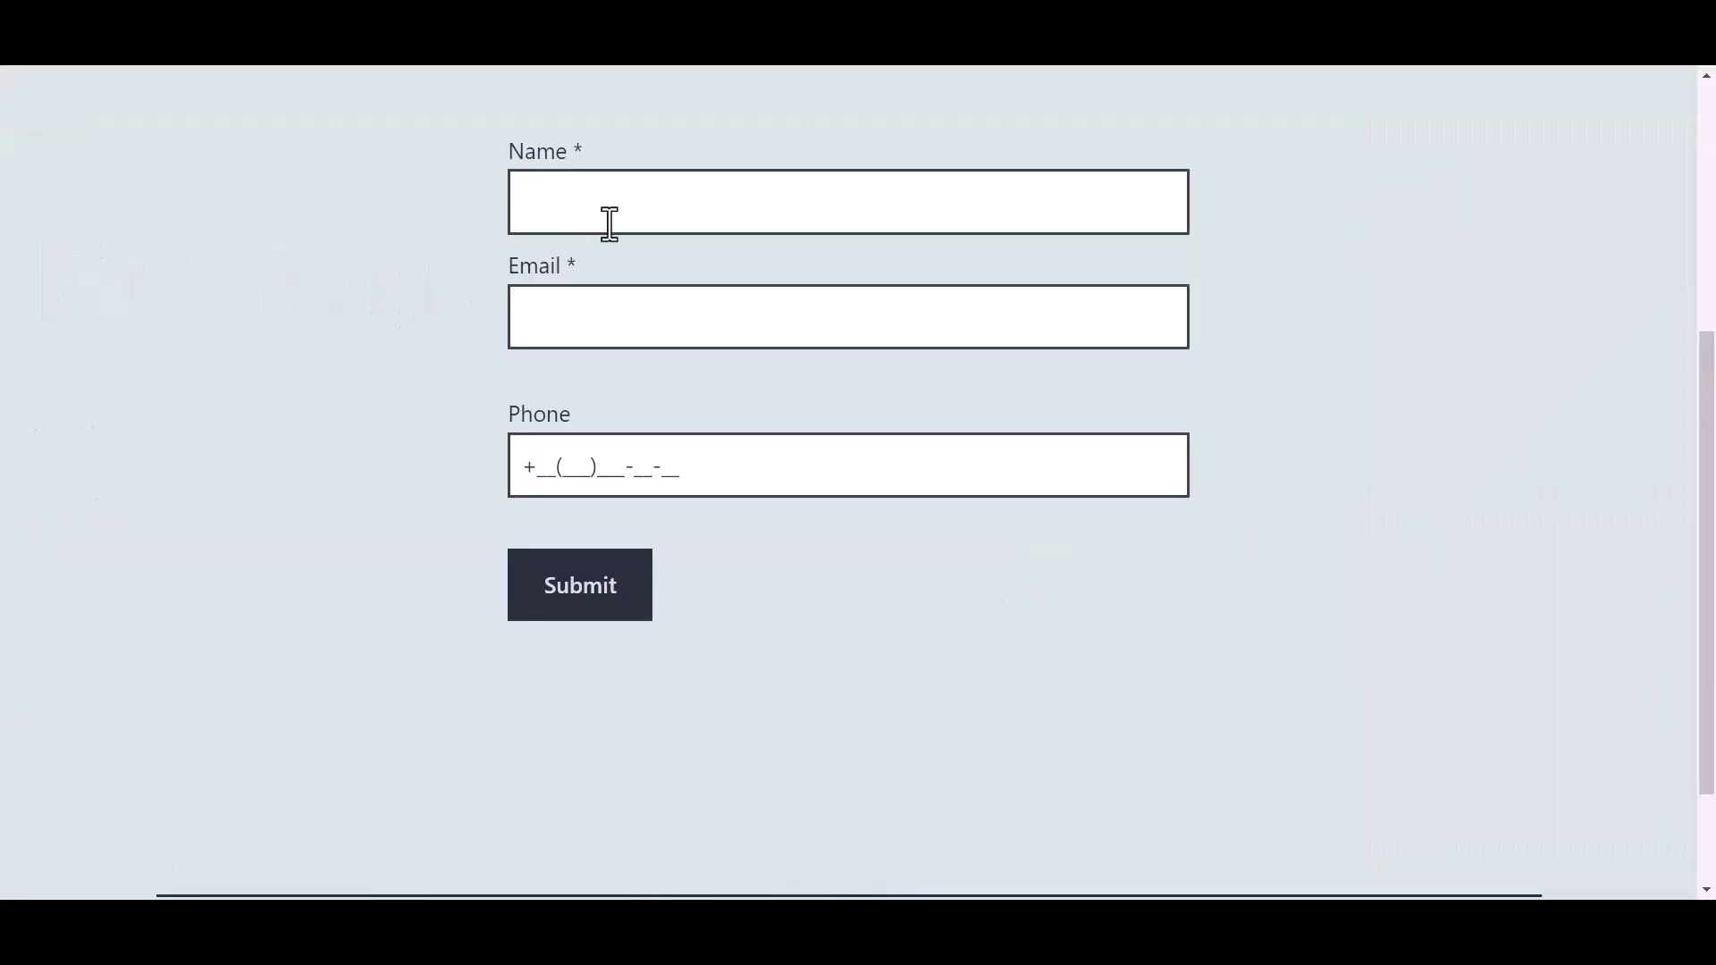
Fill the live form's Name with 'Bit Integrations', plus a sample e-mail and phone number
{"action": "left_click", "coordinate": [643, 205]}
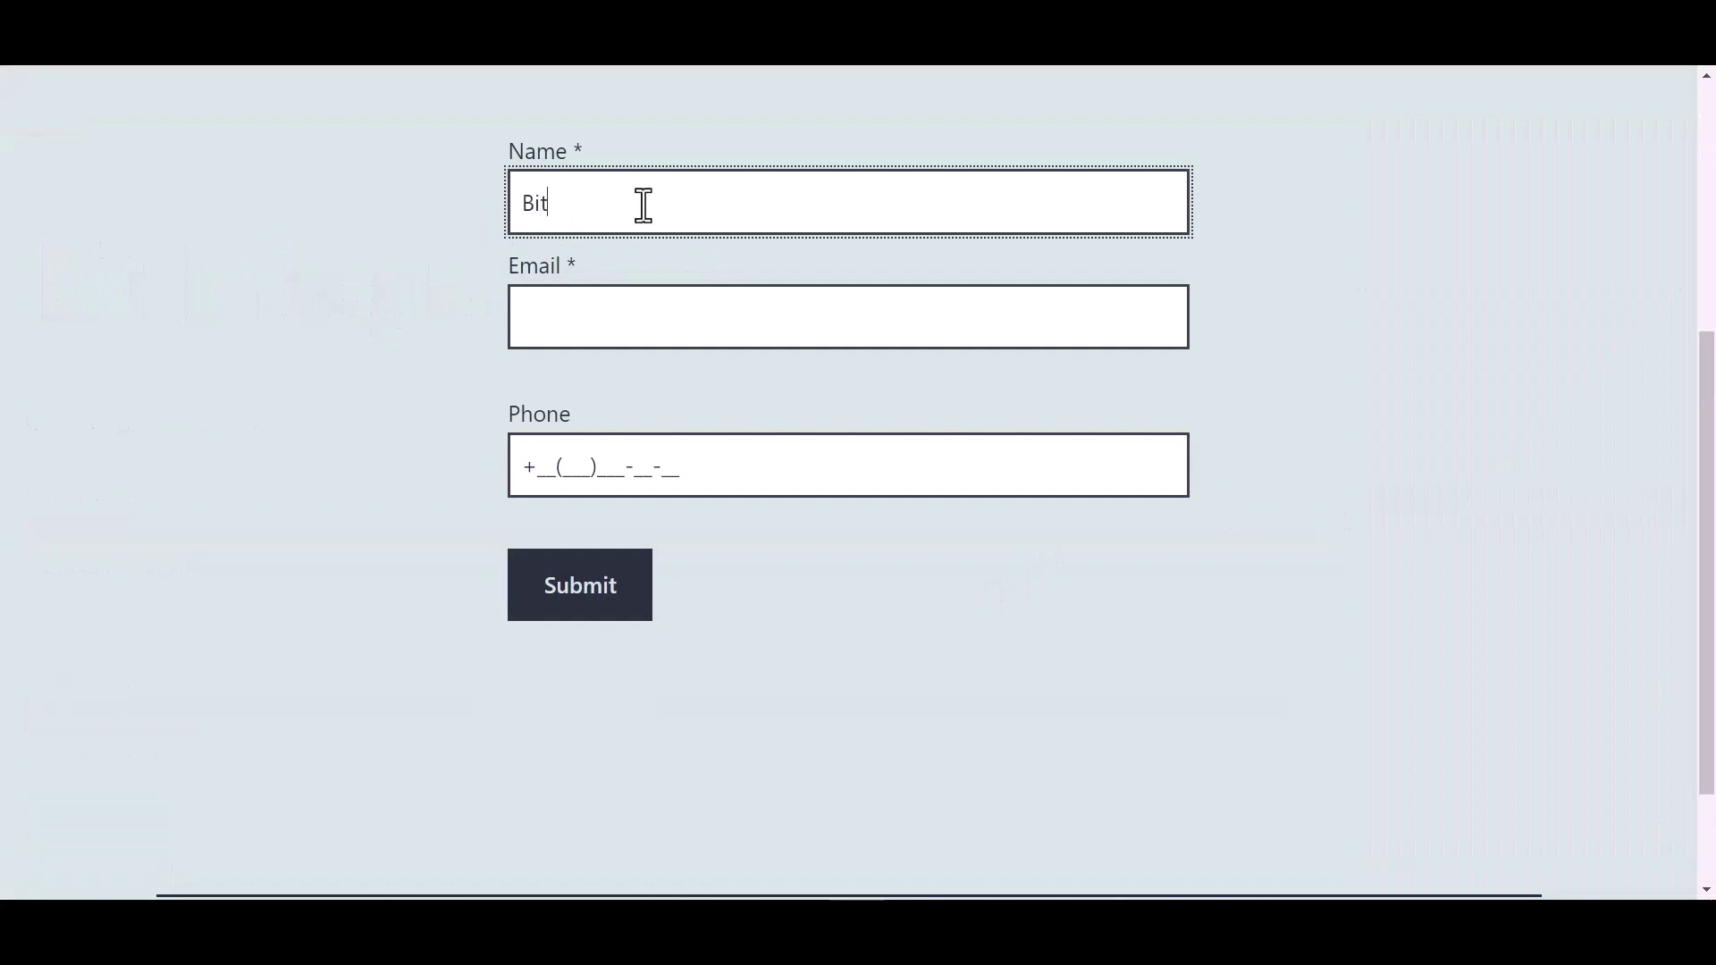
{"action": "type", "text": "Bit Integrations"}
{"action": "key", "text": "Tab"}
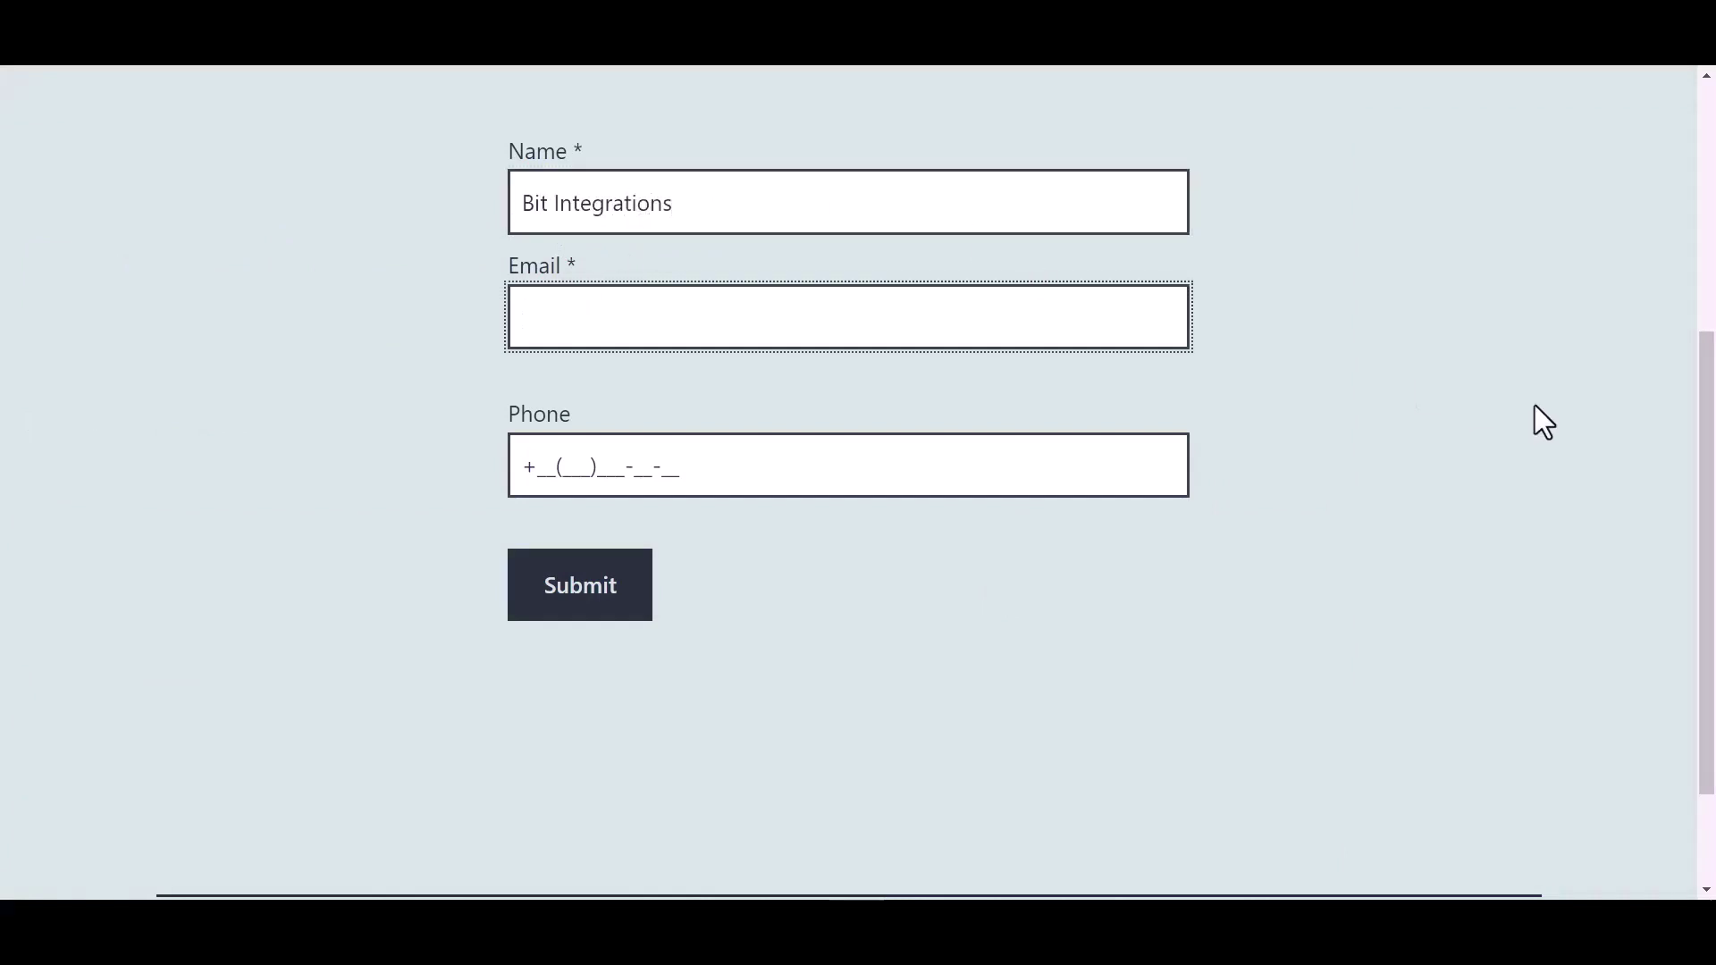
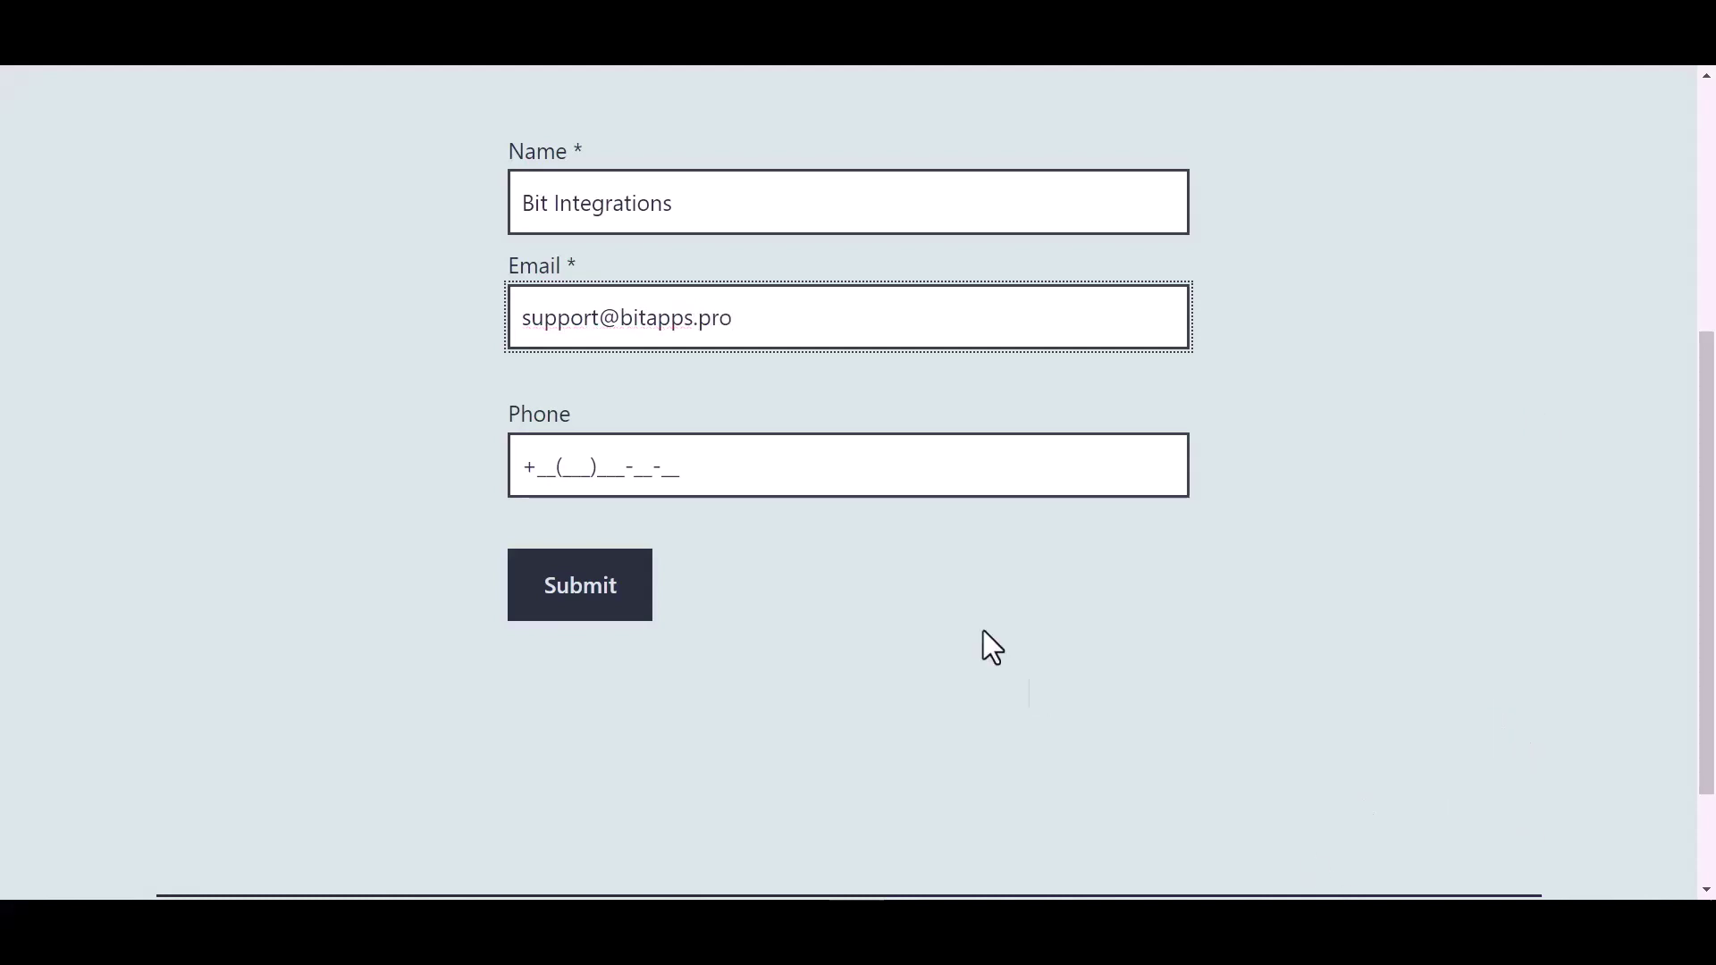
{"action": "left_click", "coordinate": [662, 465]}
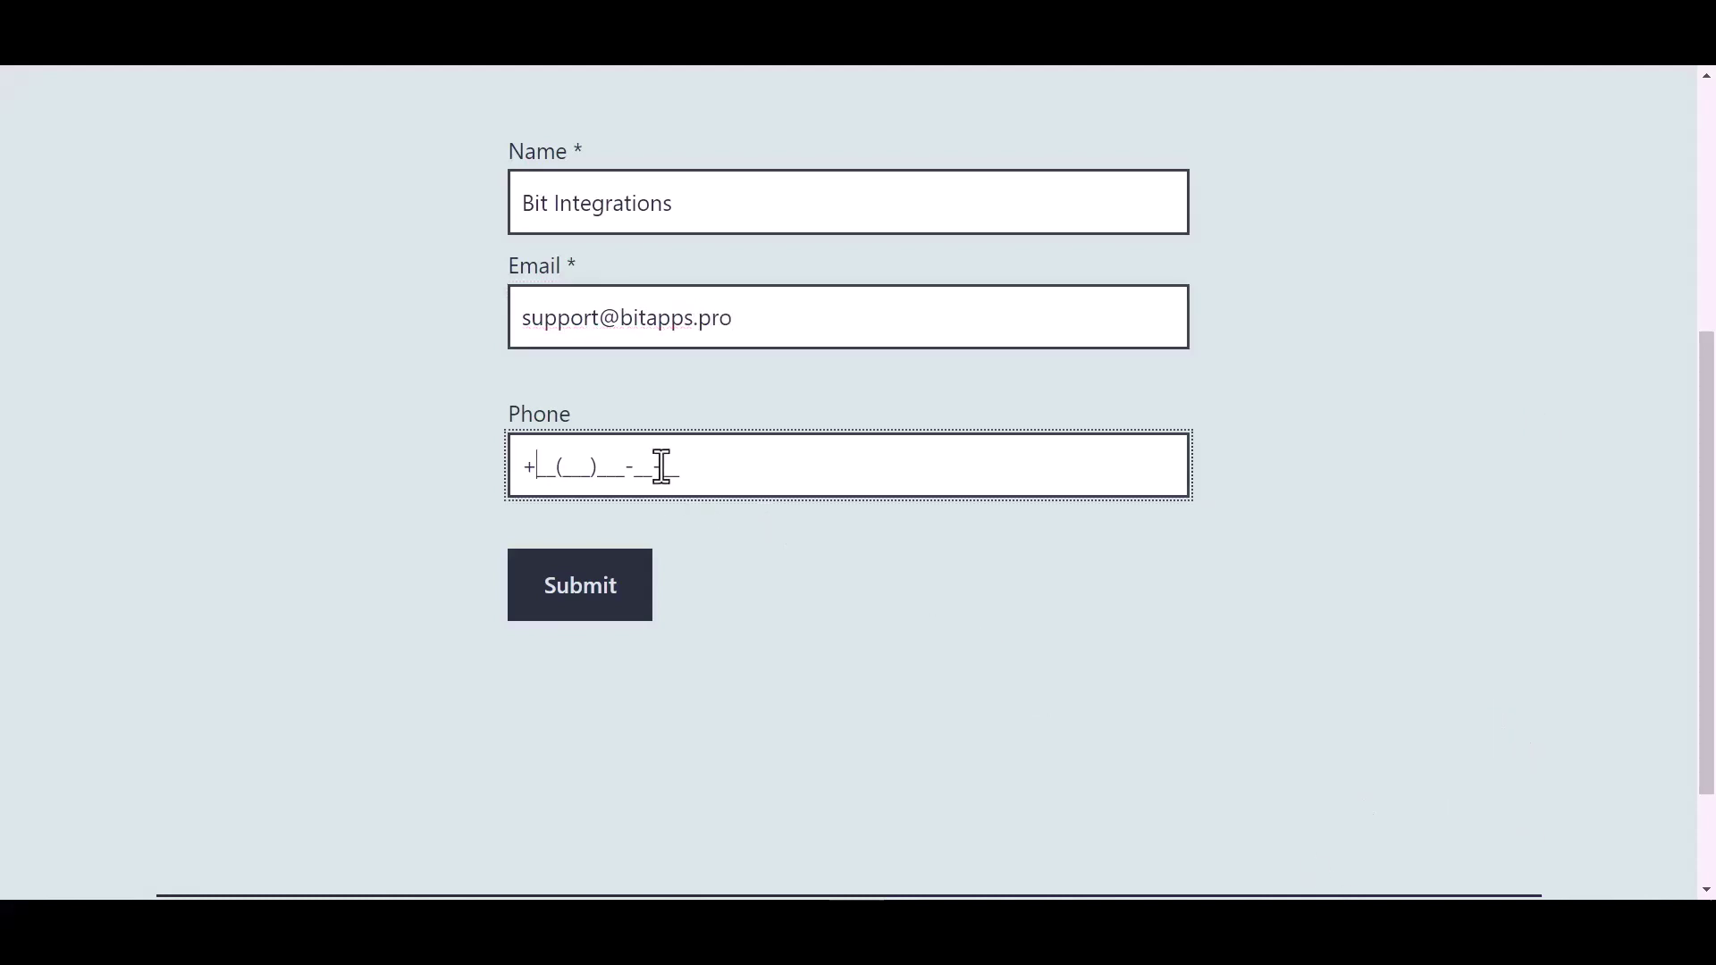
{"action": "type", "text": "44(455)566-6"}
Submit the form and review the fetched webhook response fields
{"action": "left_click", "coordinate": [592, 597]}
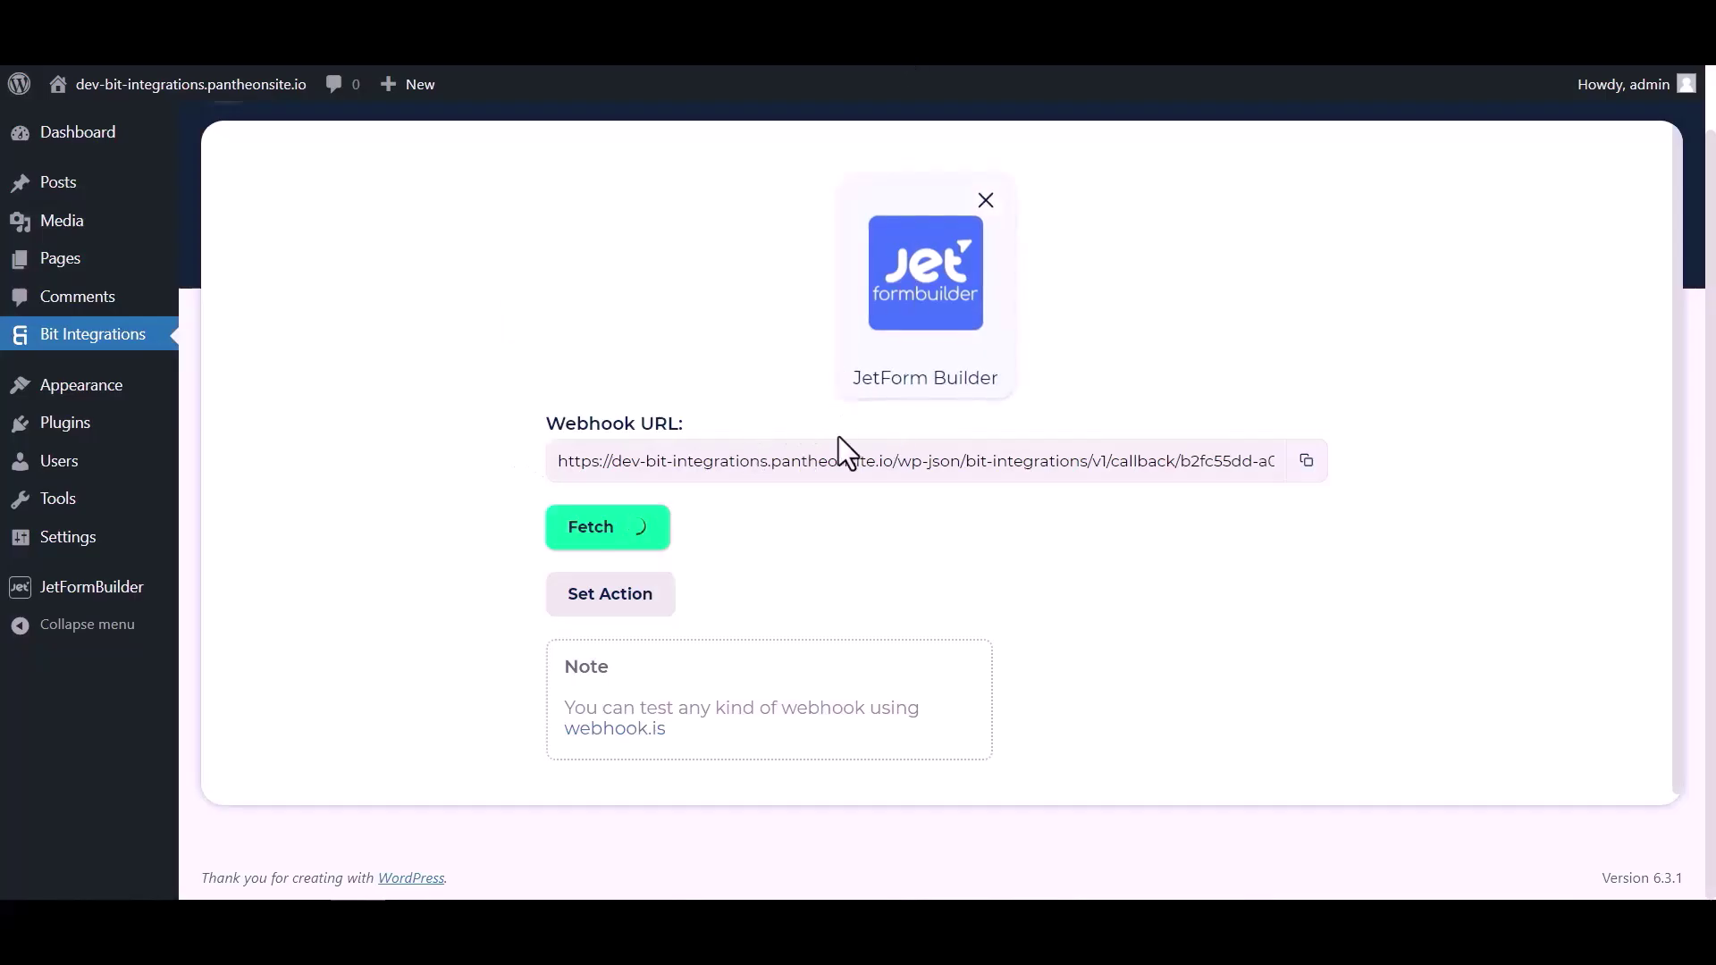
{"action": "scroll", "coordinate": [886, 543], "scroll_direction": "down", "scroll_amount": 4}
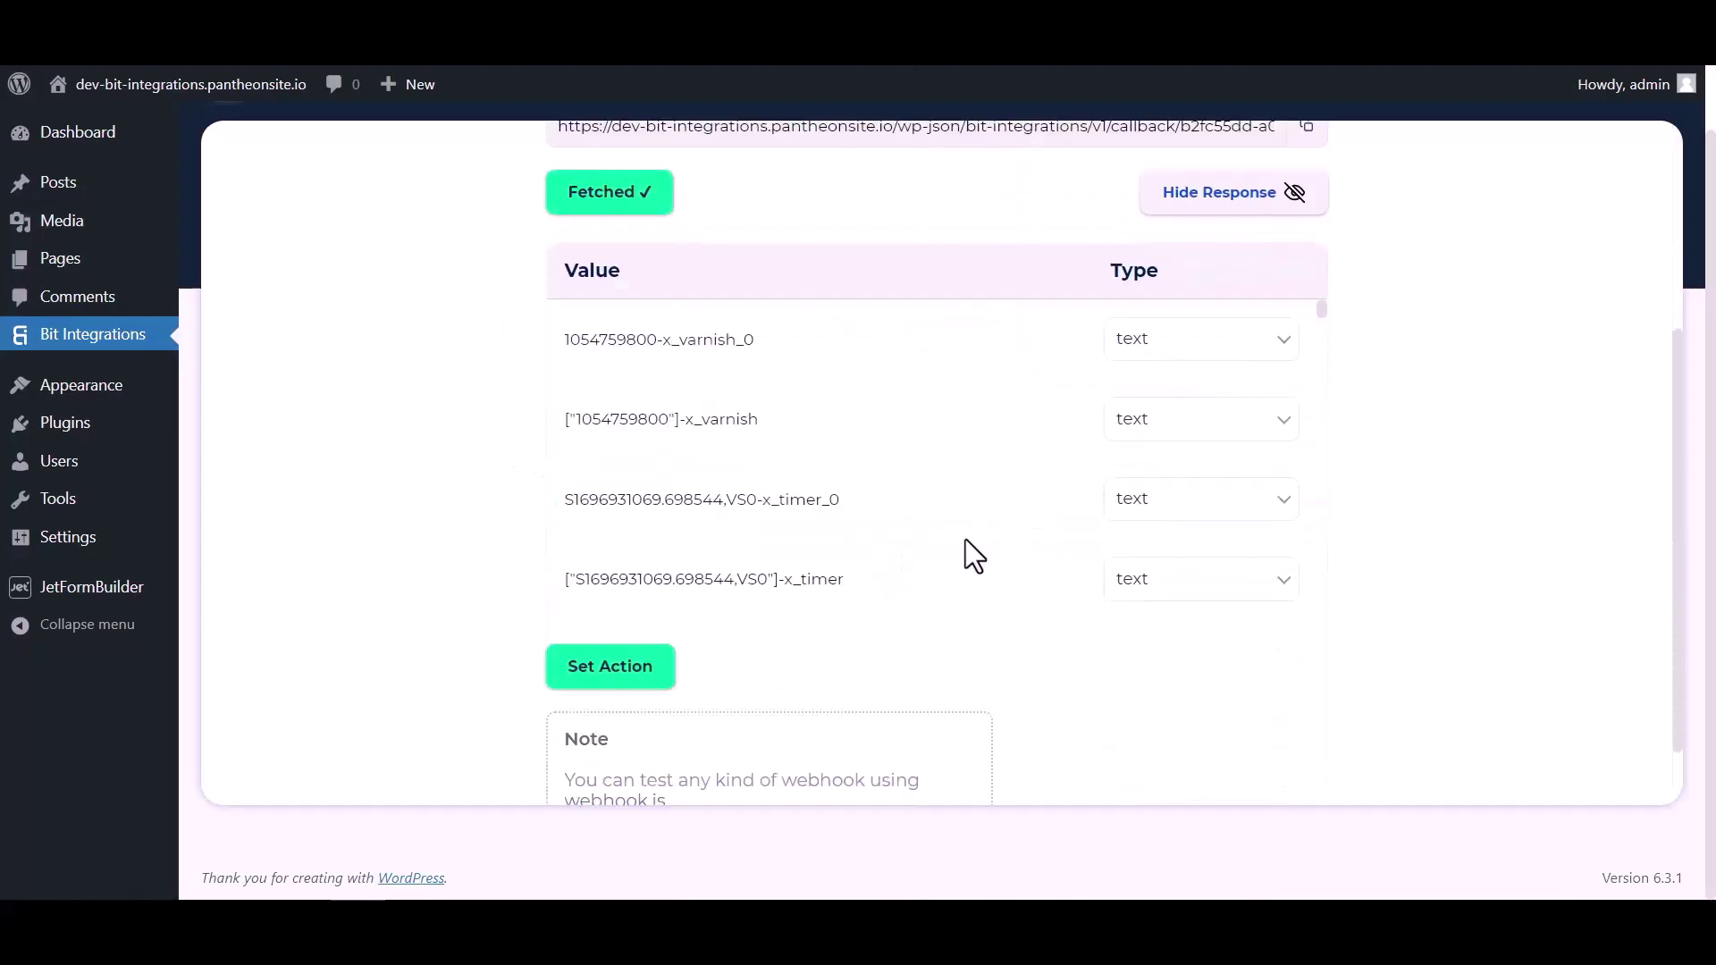
{"action": "scroll", "coordinate": [935, 371], "scroll_direction": "down", "scroll_amount": 5}
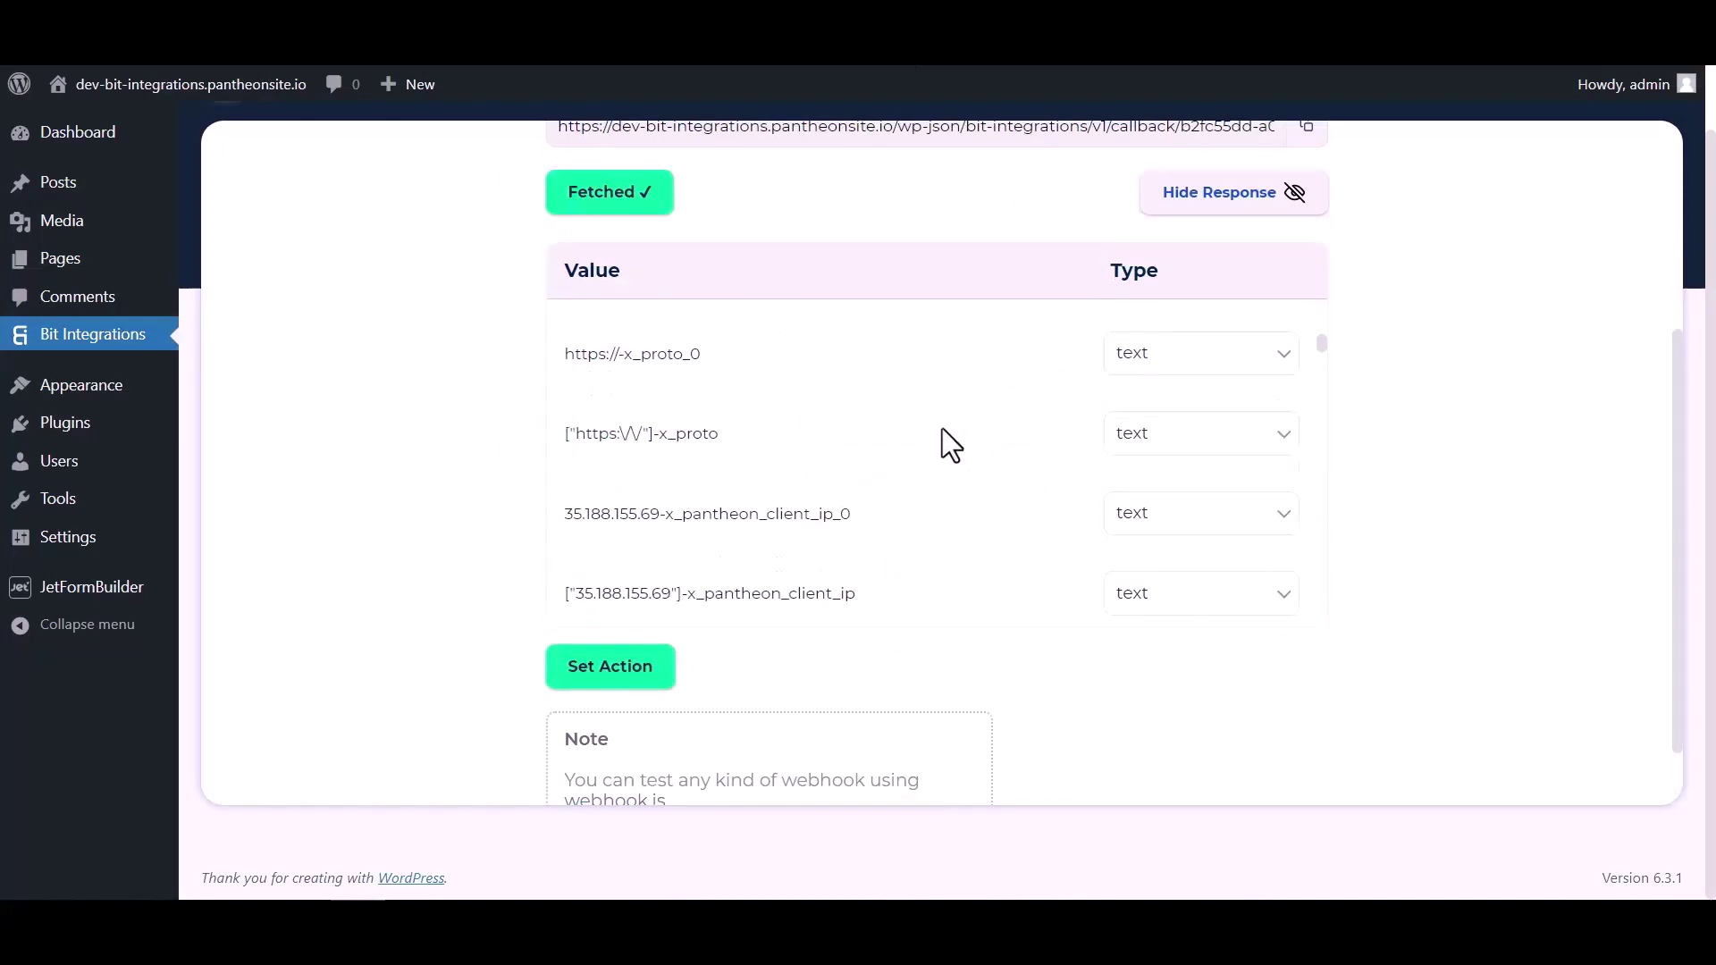
{"action": "scroll", "coordinate": [942, 427], "scroll_direction": "down", "scroll_amount": 10}
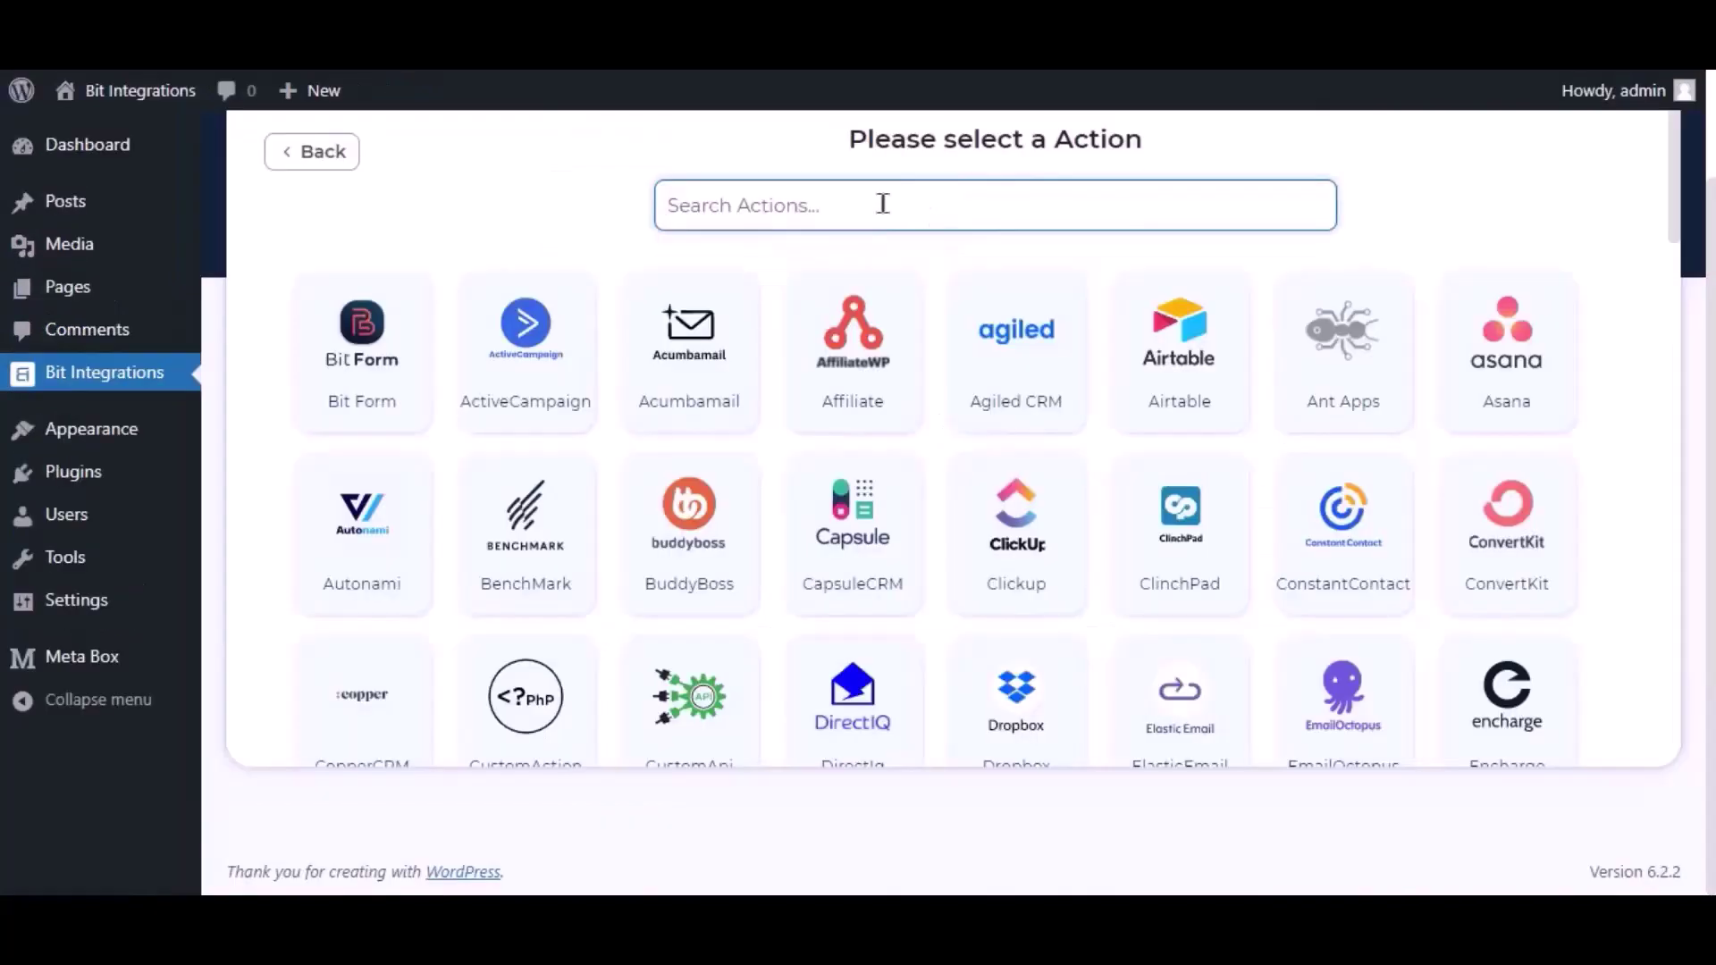
Choose ElasticEmail as the action, keep the name 'Elastic Email', and open its API console
{"action": "type", "text": "elastic"}
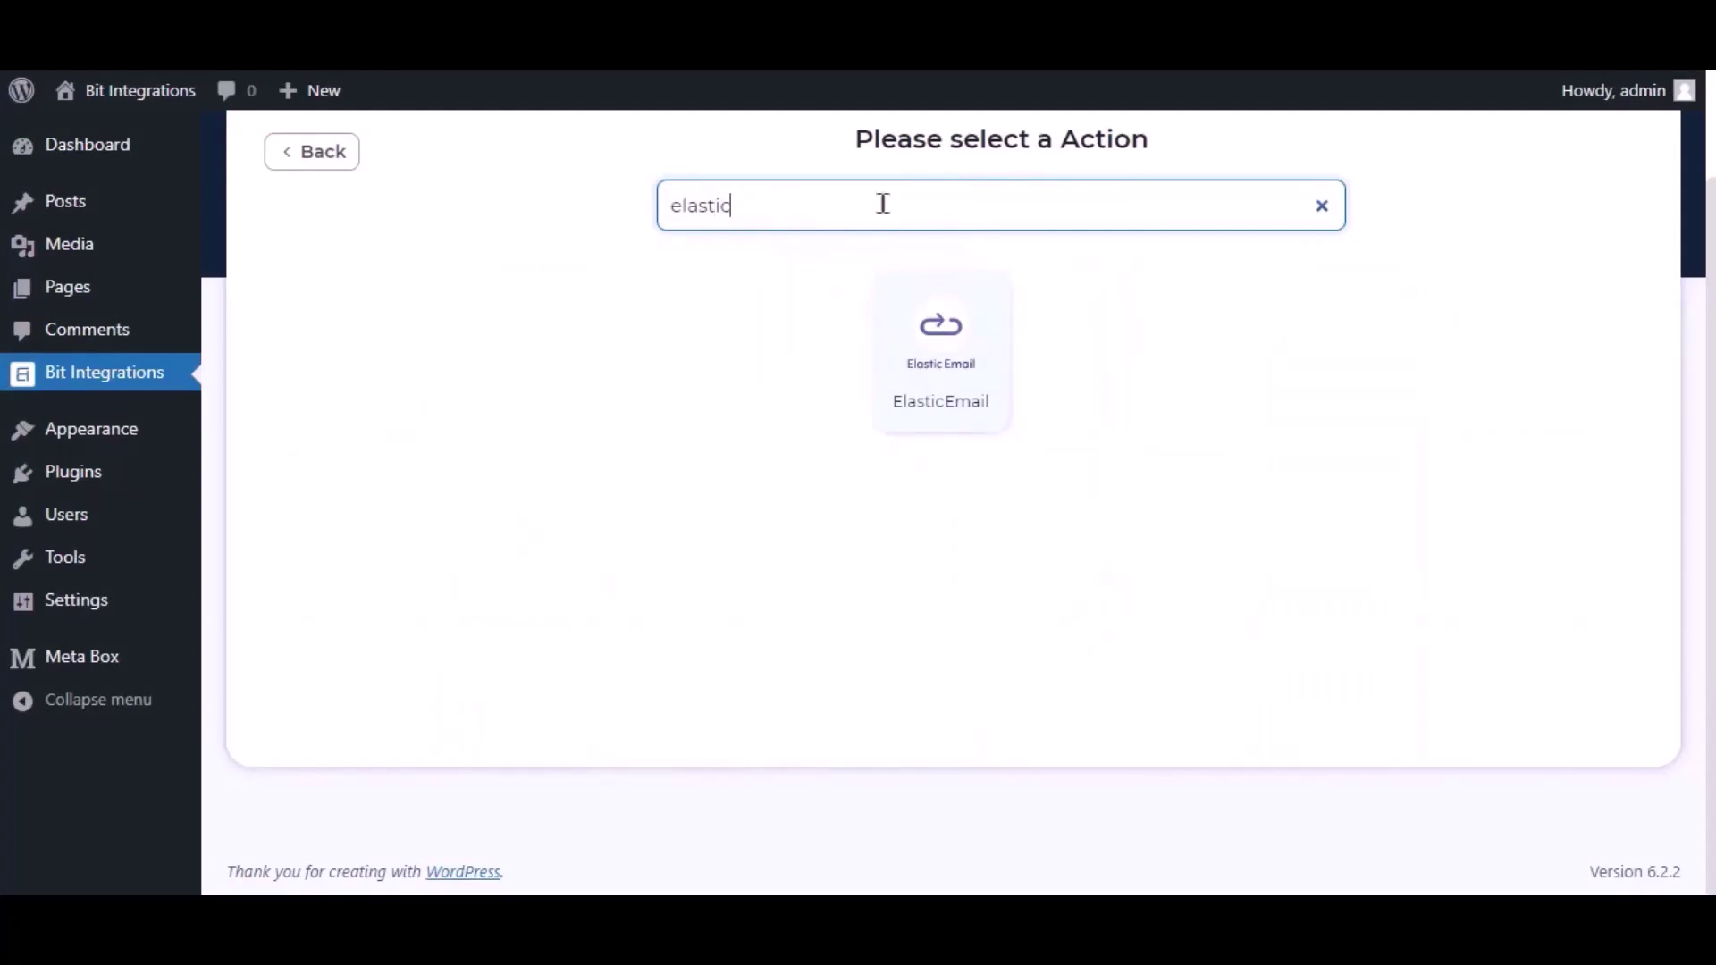
{"action": "left_click", "coordinate": [938, 337]}
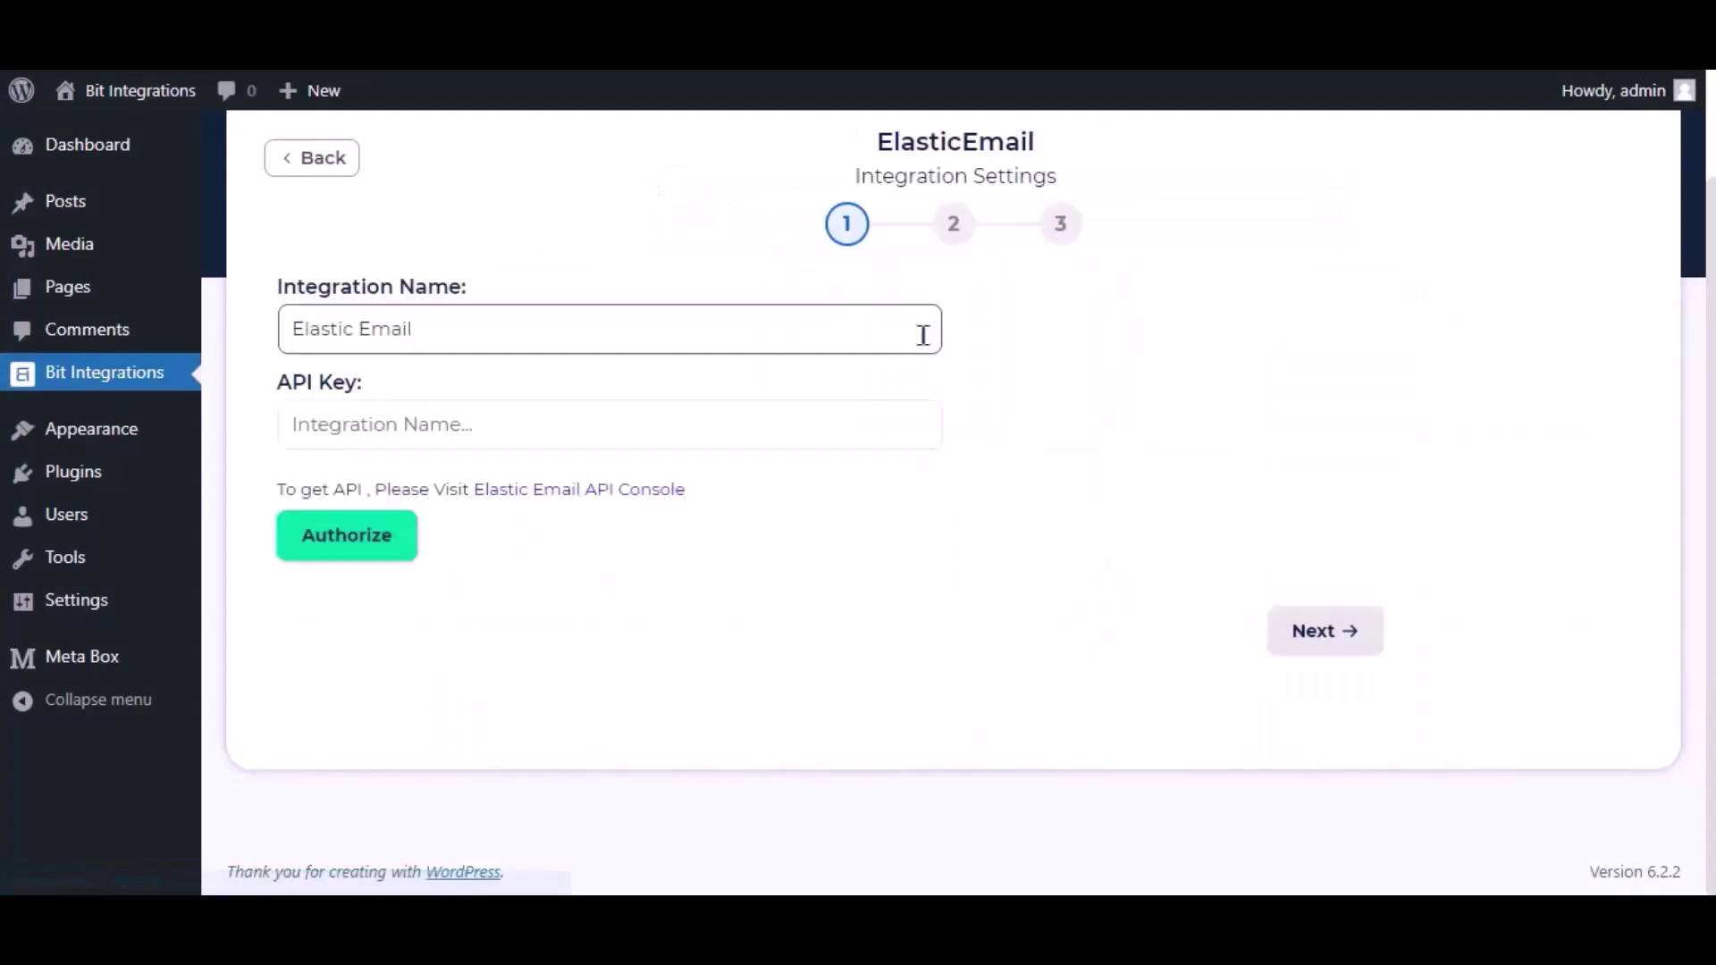
{"action": "left_click_drag", "start_coordinate": [410, 330], "coordinate": [283, 330]}
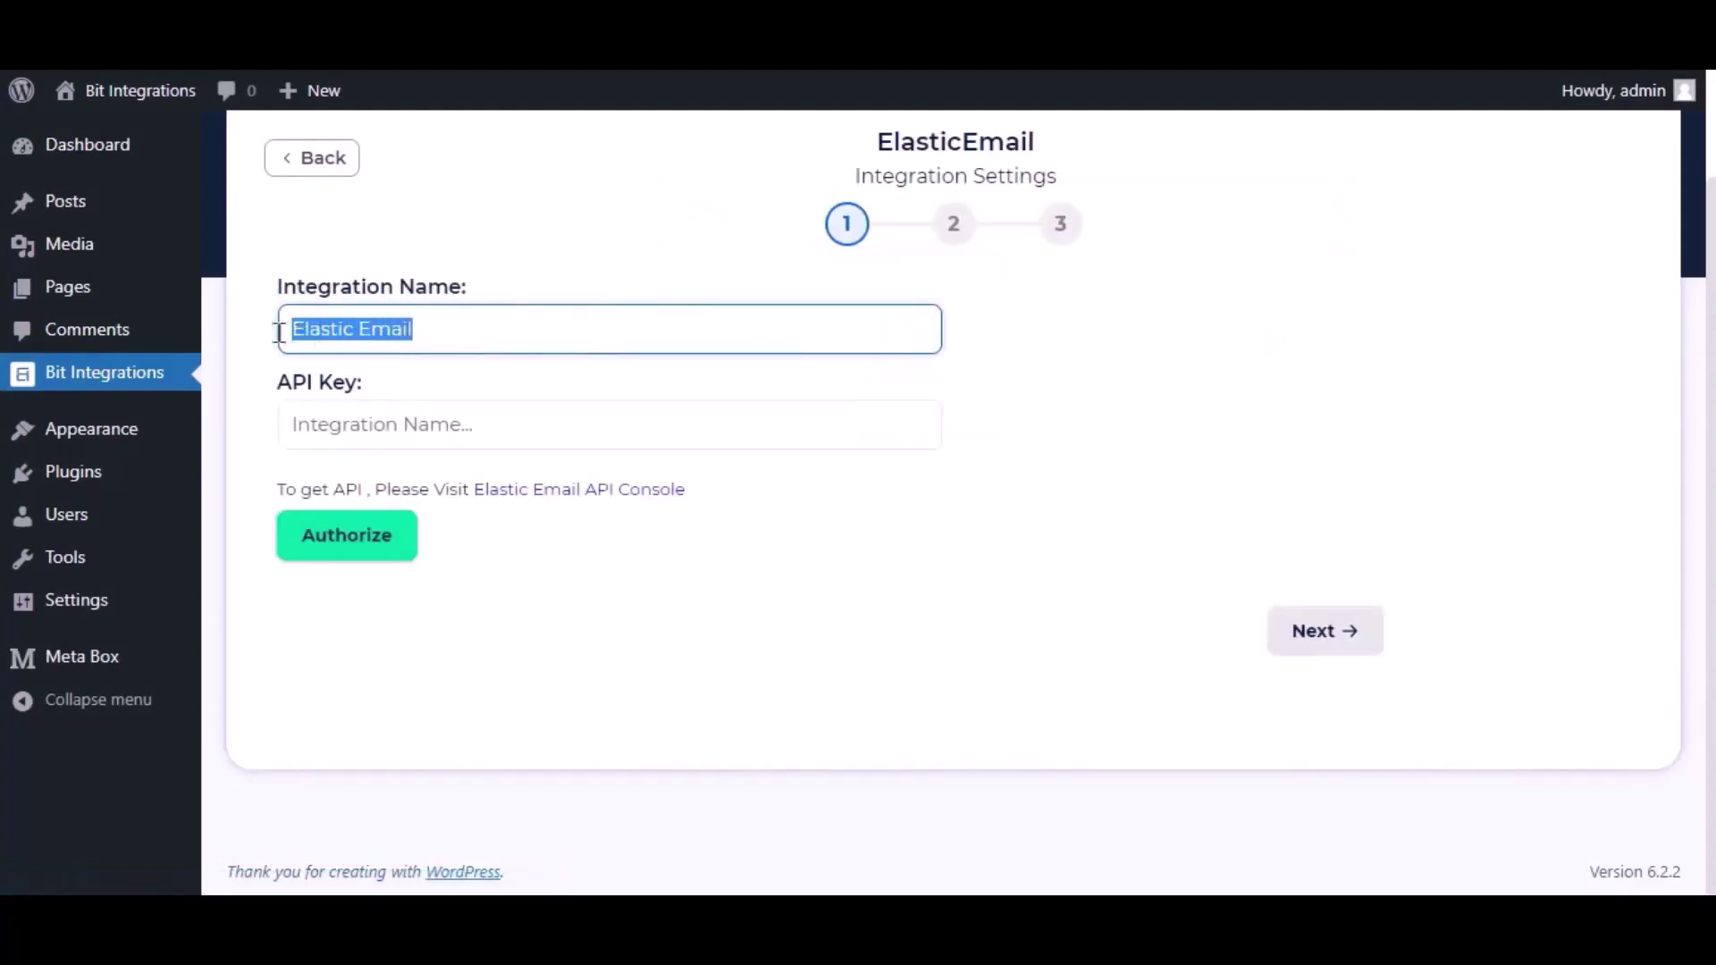
{"action": "left_click", "coordinate": [279, 369]}
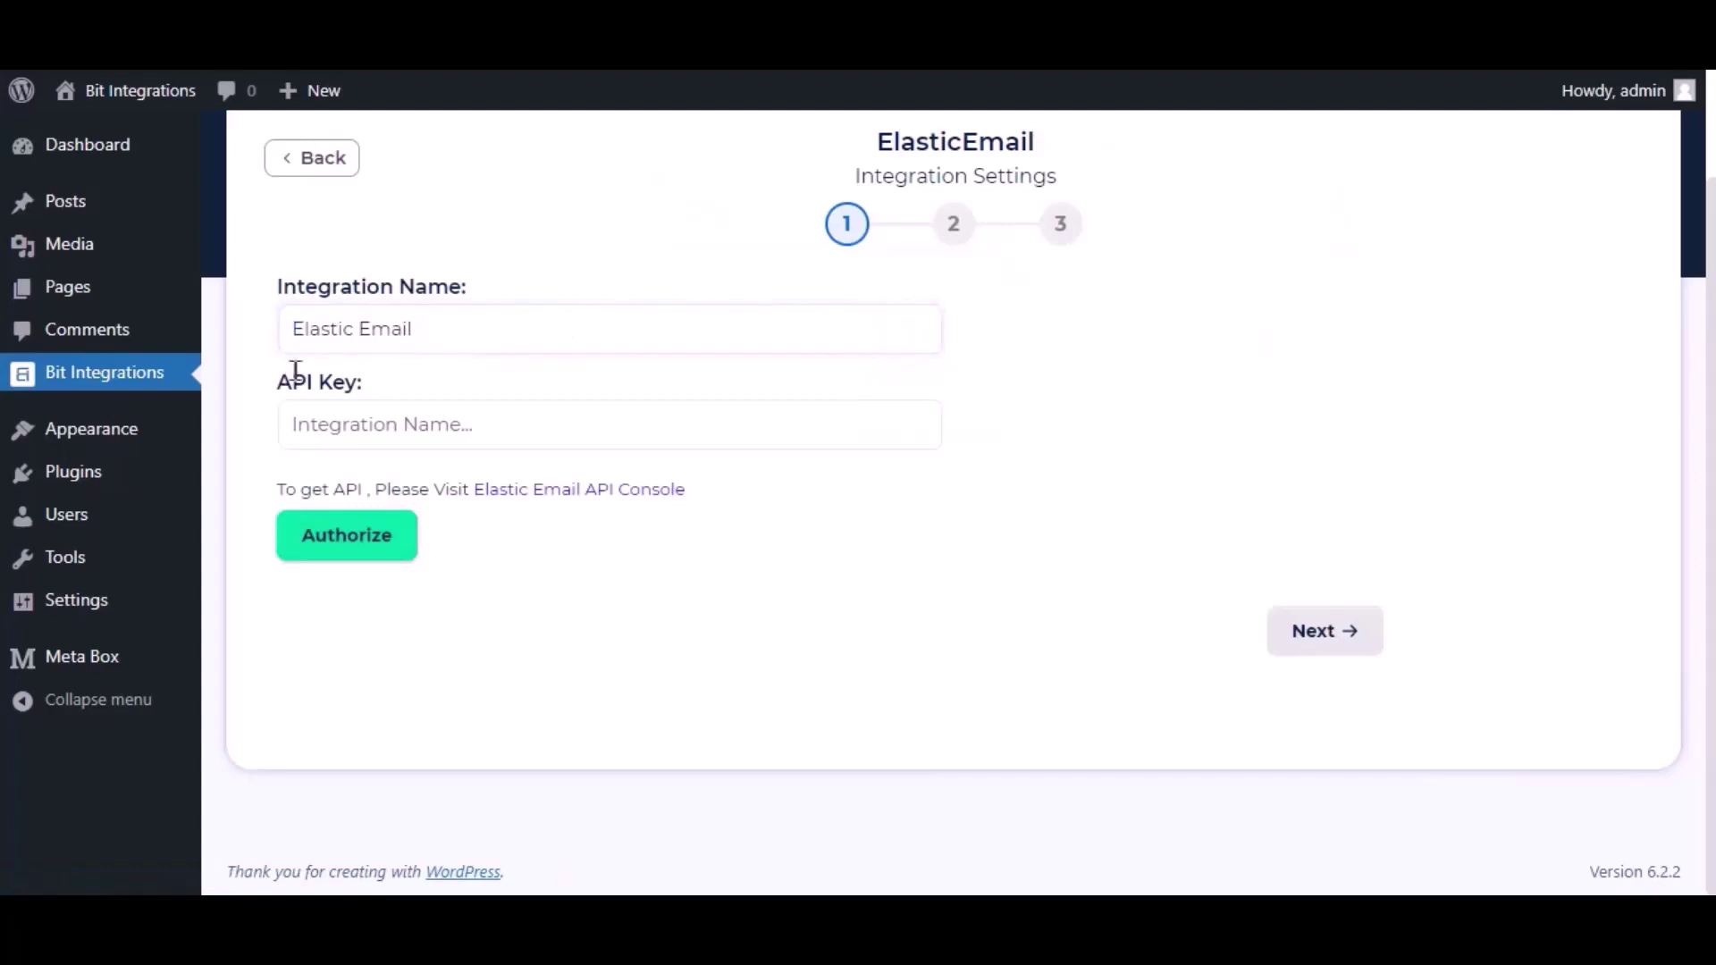
{"action": "left_click_drag", "start_coordinate": [269, 394], "coordinate": [385, 404]}
{"action": "left_click", "coordinate": [424, 389]}
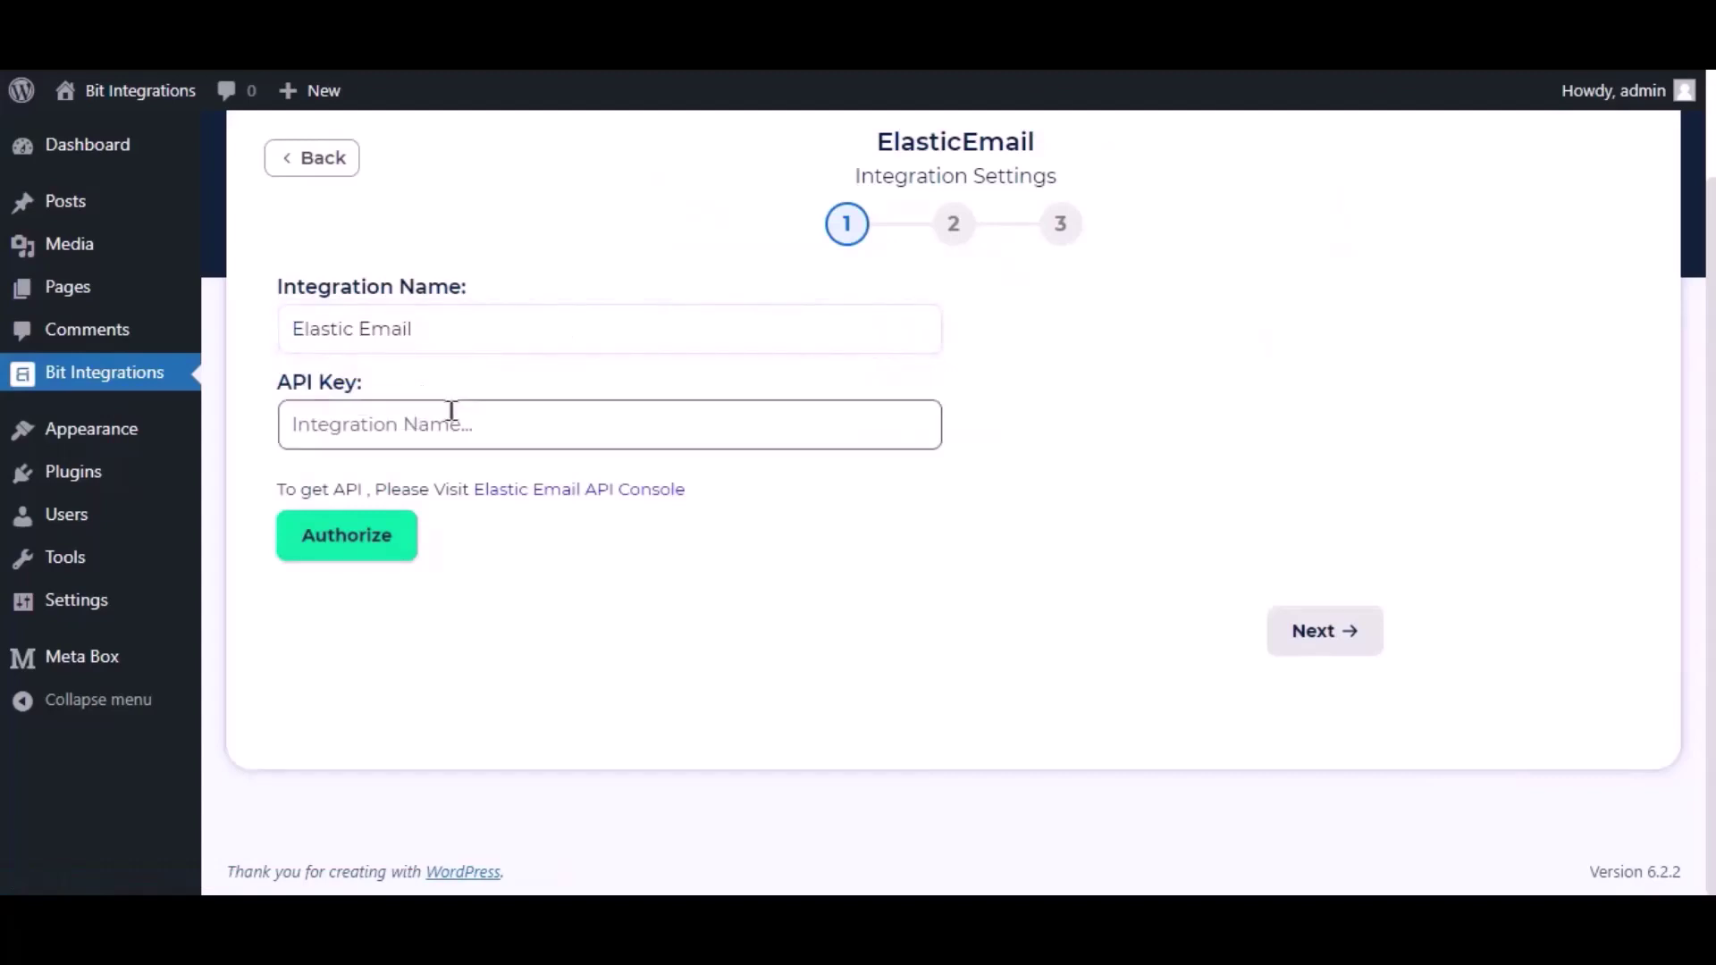
{"action": "left_click", "coordinate": [623, 501]}
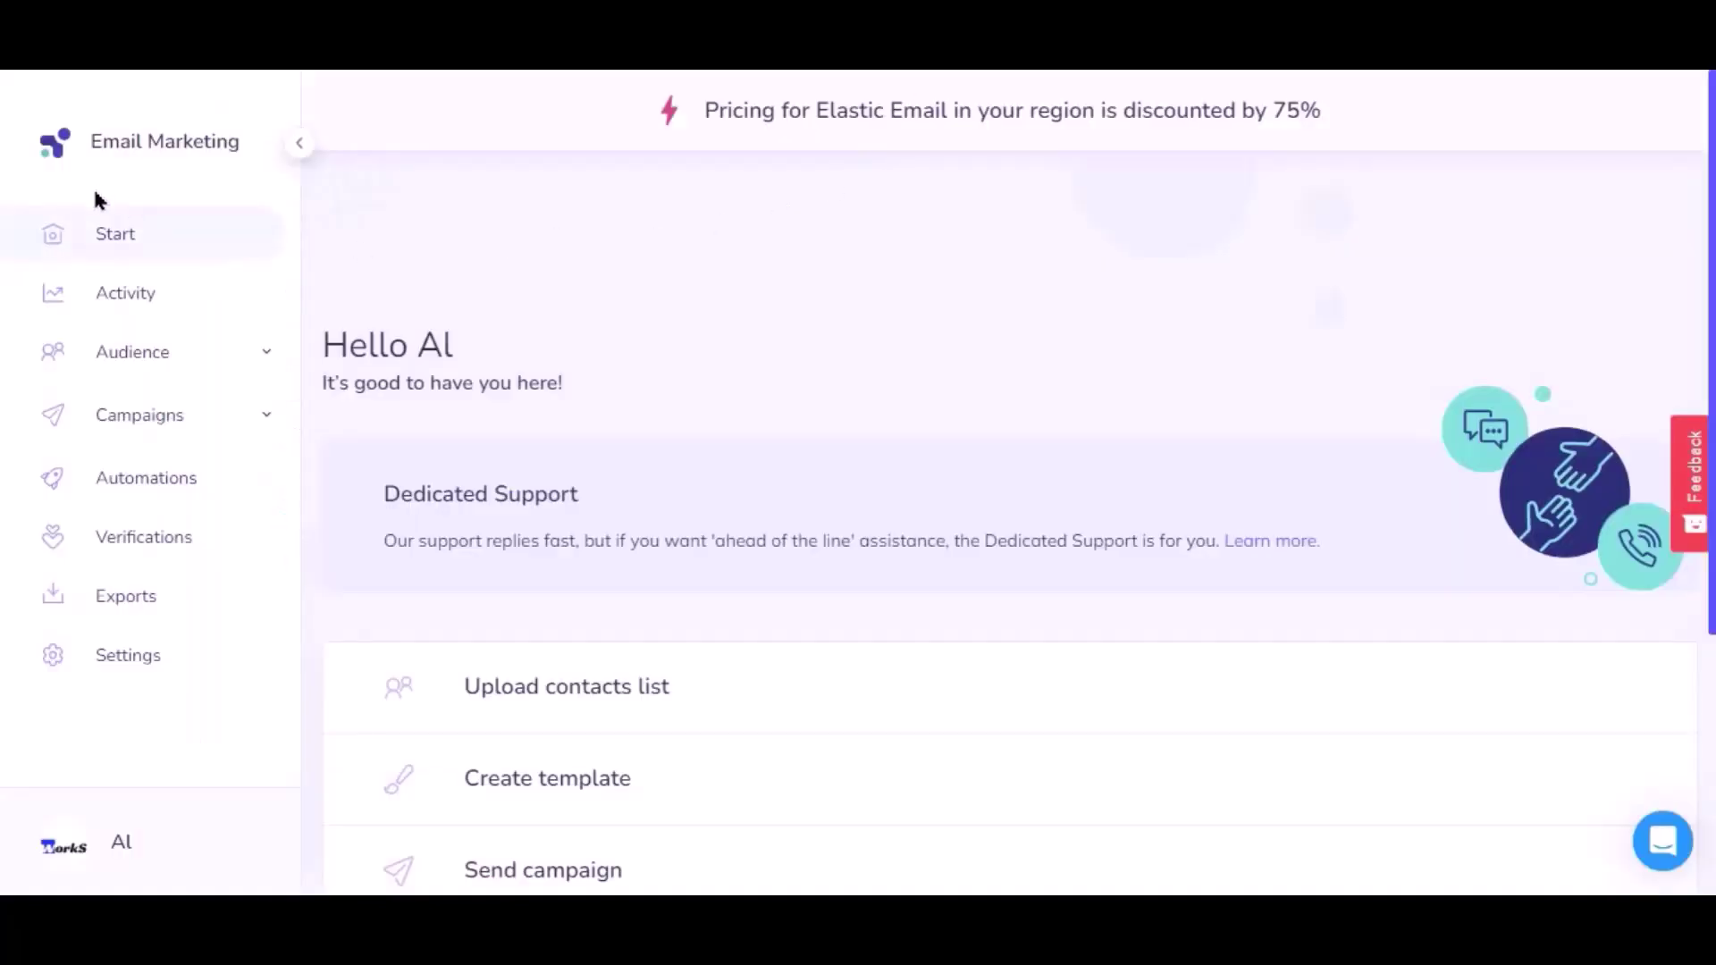
Create a full-access API key named 'bit integrations' and copy the generated key
{"action": "left_click", "coordinate": [149, 660]}
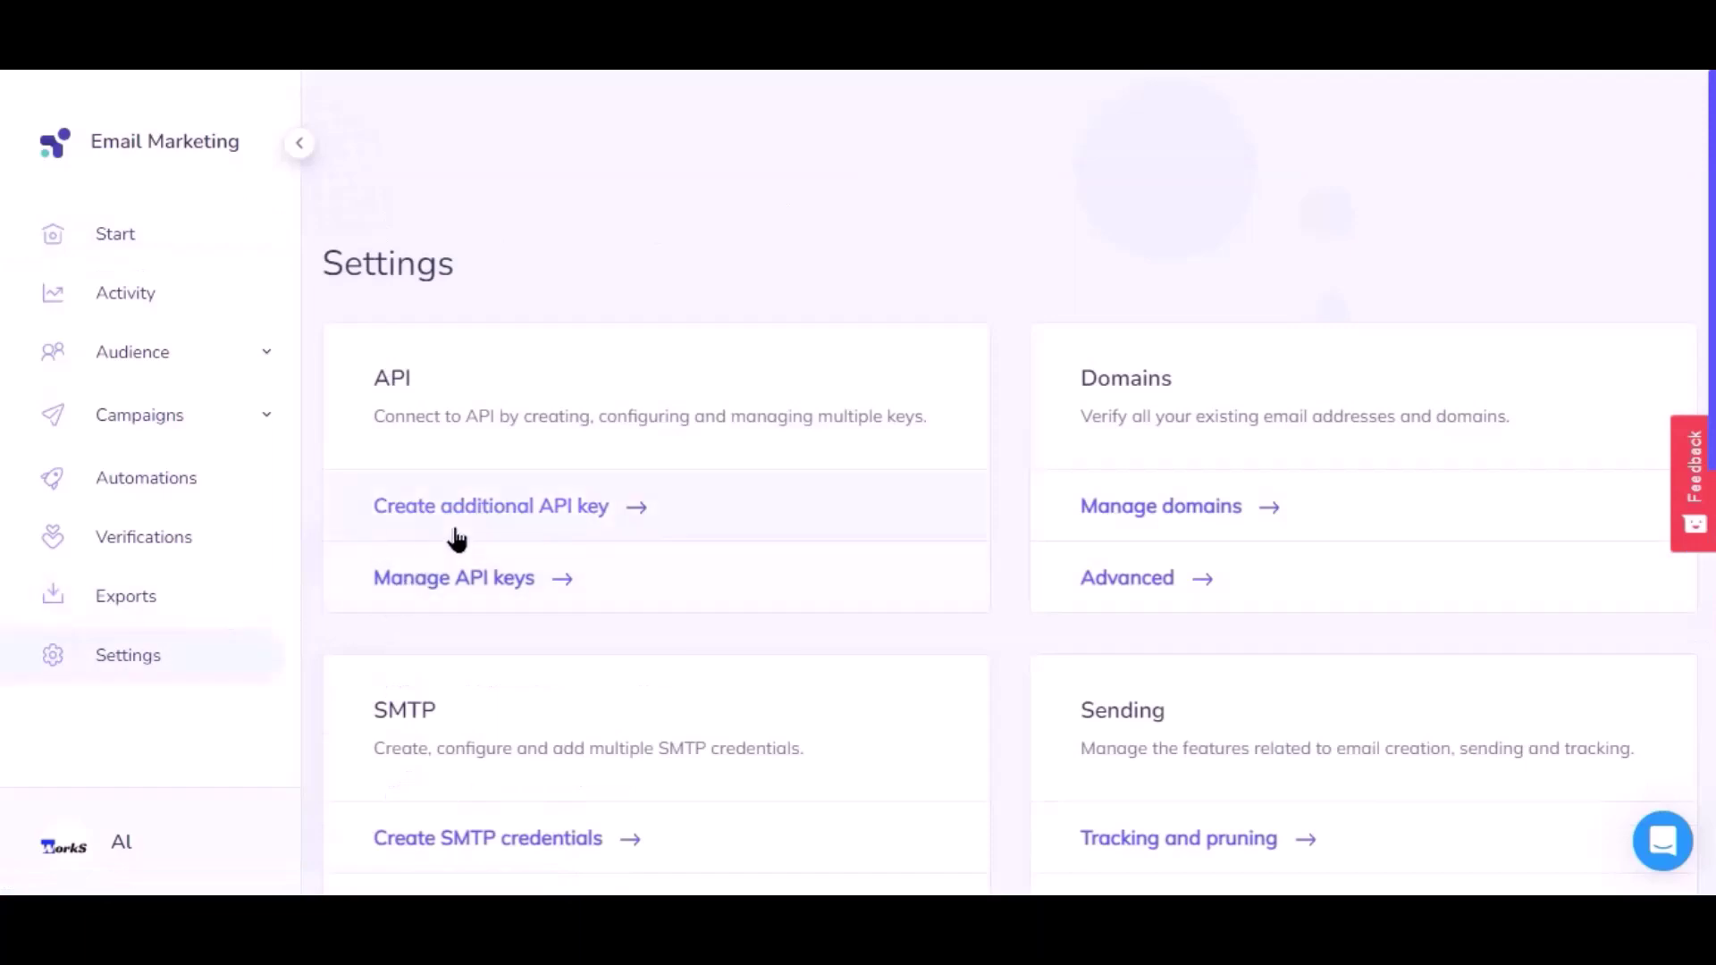
{"action": "left_click", "coordinate": [573, 503]}
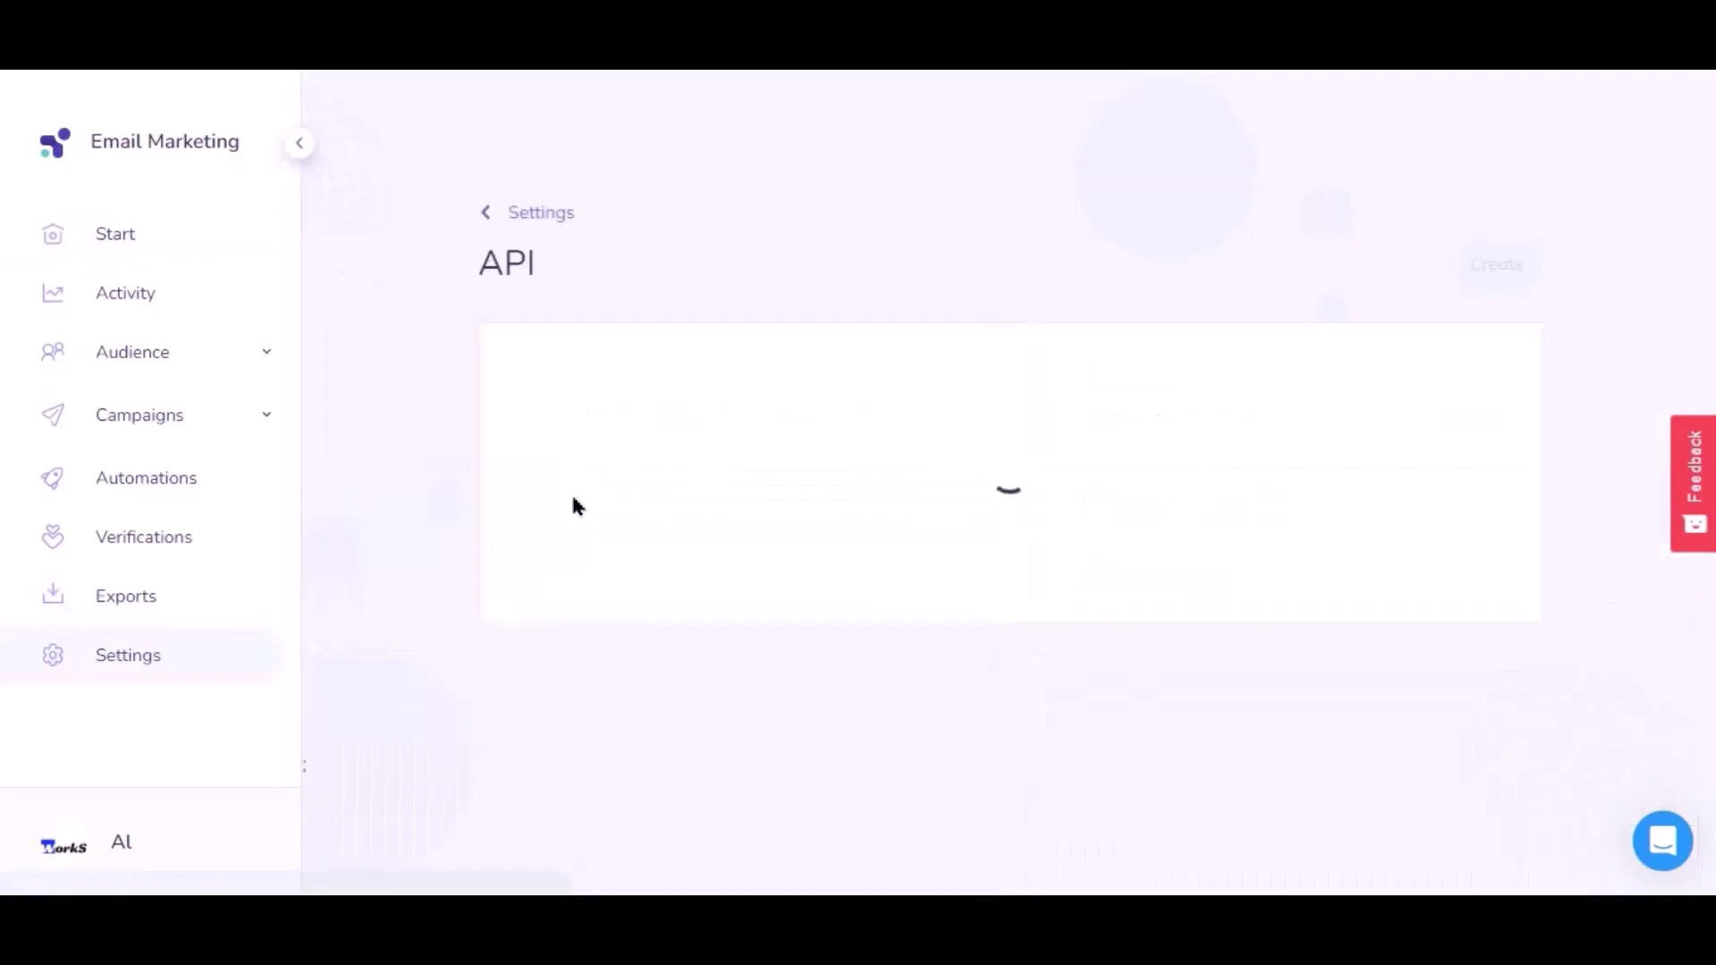
{"action": "left_click", "coordinate": [635, 435]}
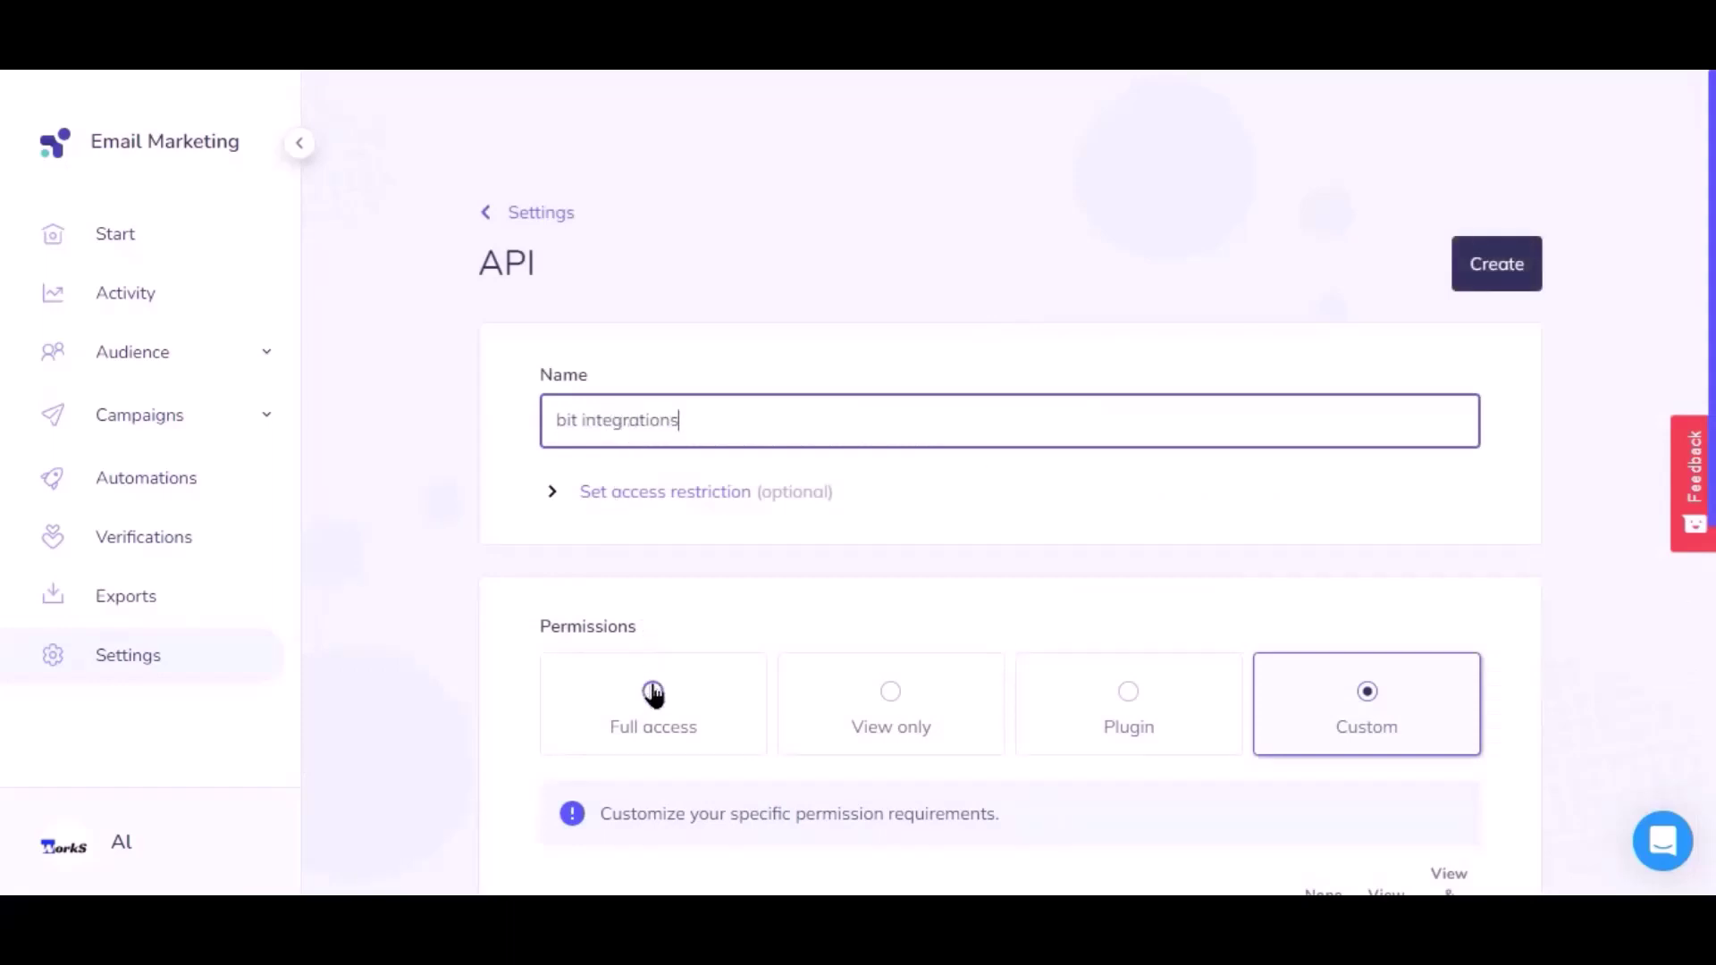
{"action": "left_click", "coordinate": [657, 710]}
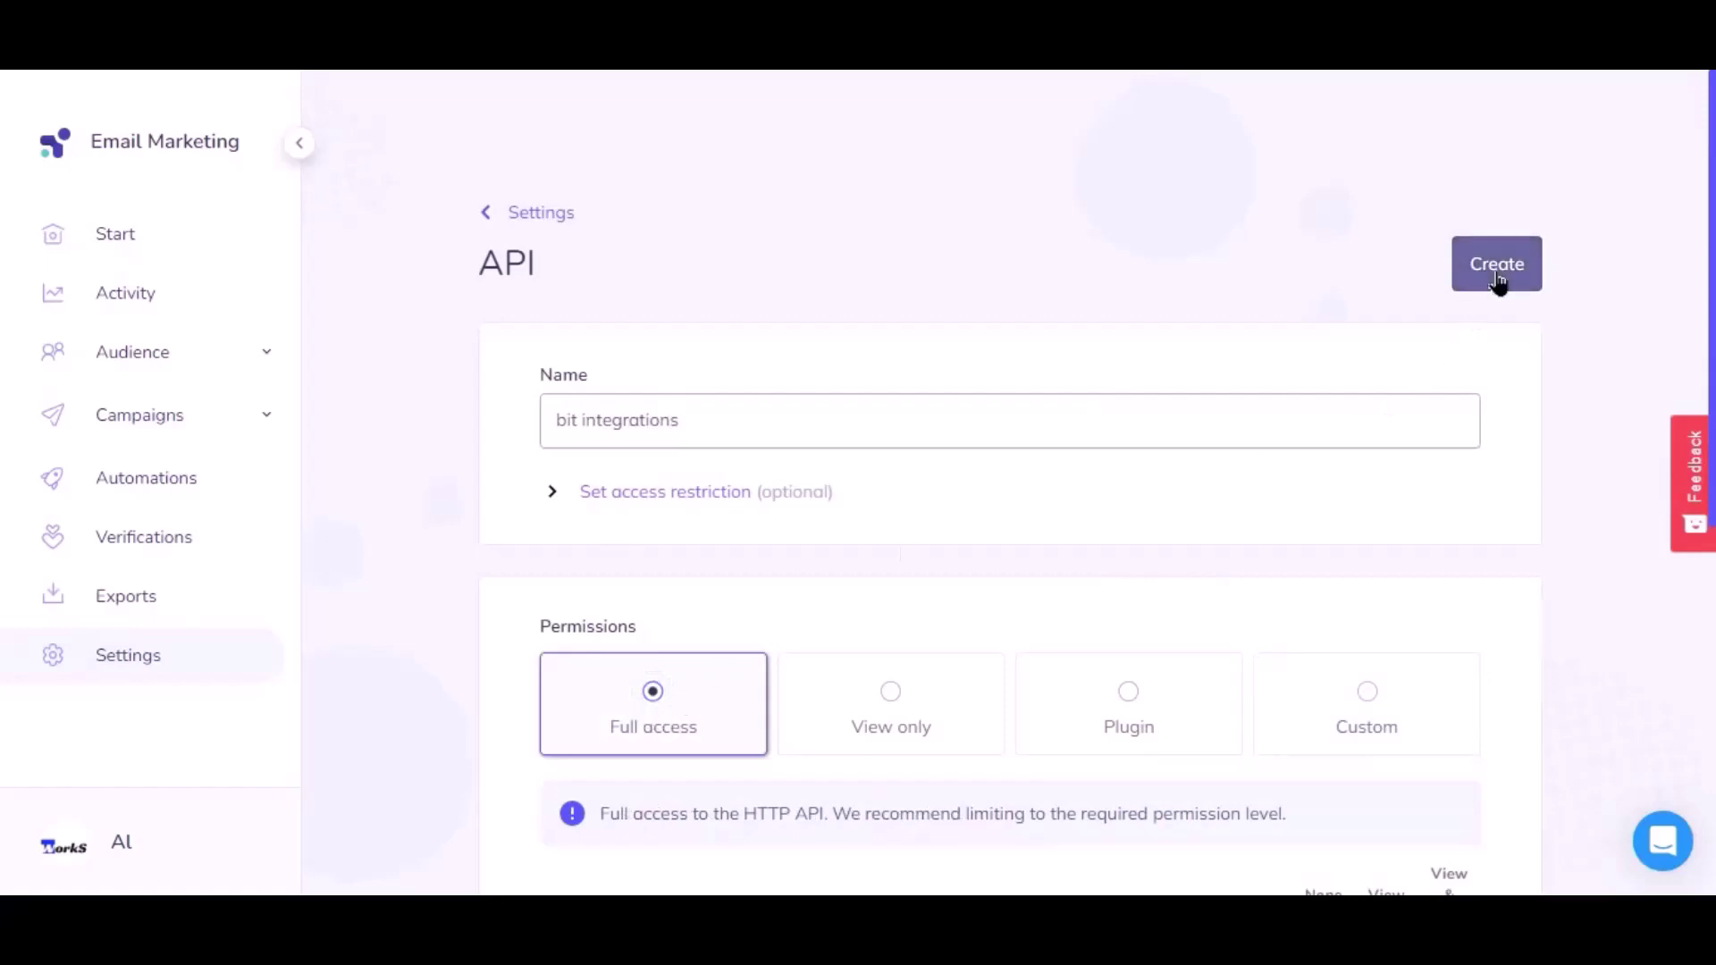
{"action": "left_click", "coordinate": [1499, 279]}
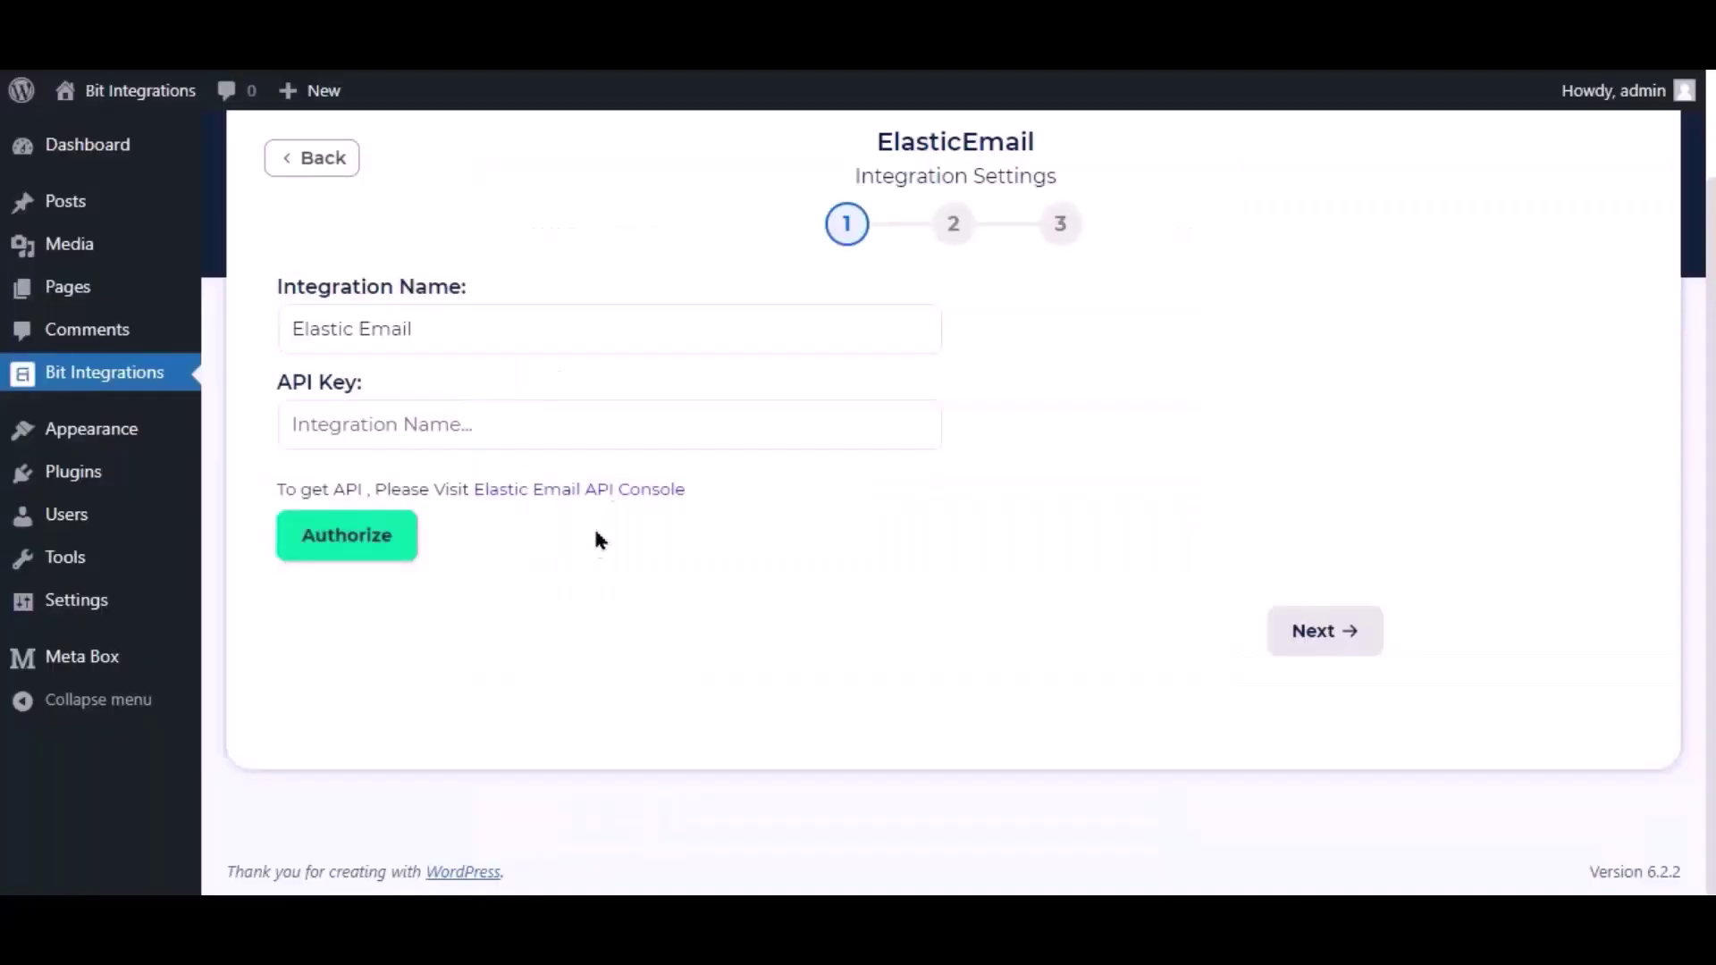
{"action": "left_click", "coordinate": [628, 426]}
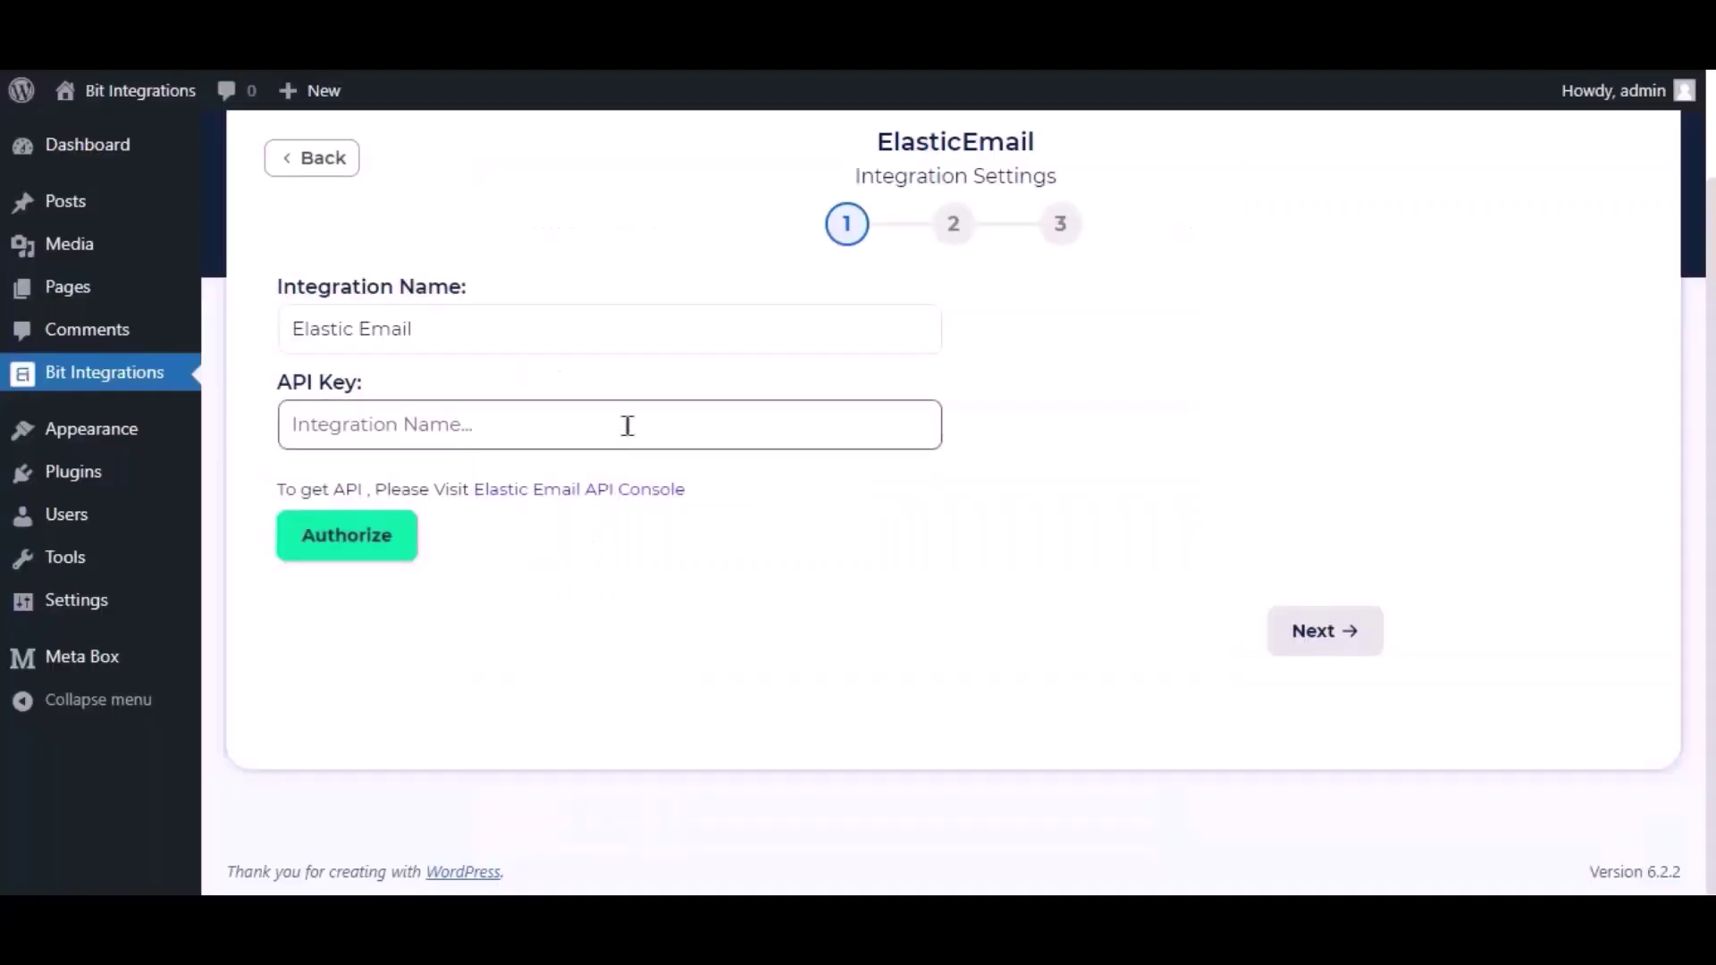
Paste the new API key, authorize the Elastic Email connection, and continue
{"action": "key", "text": "ctrl+v"}
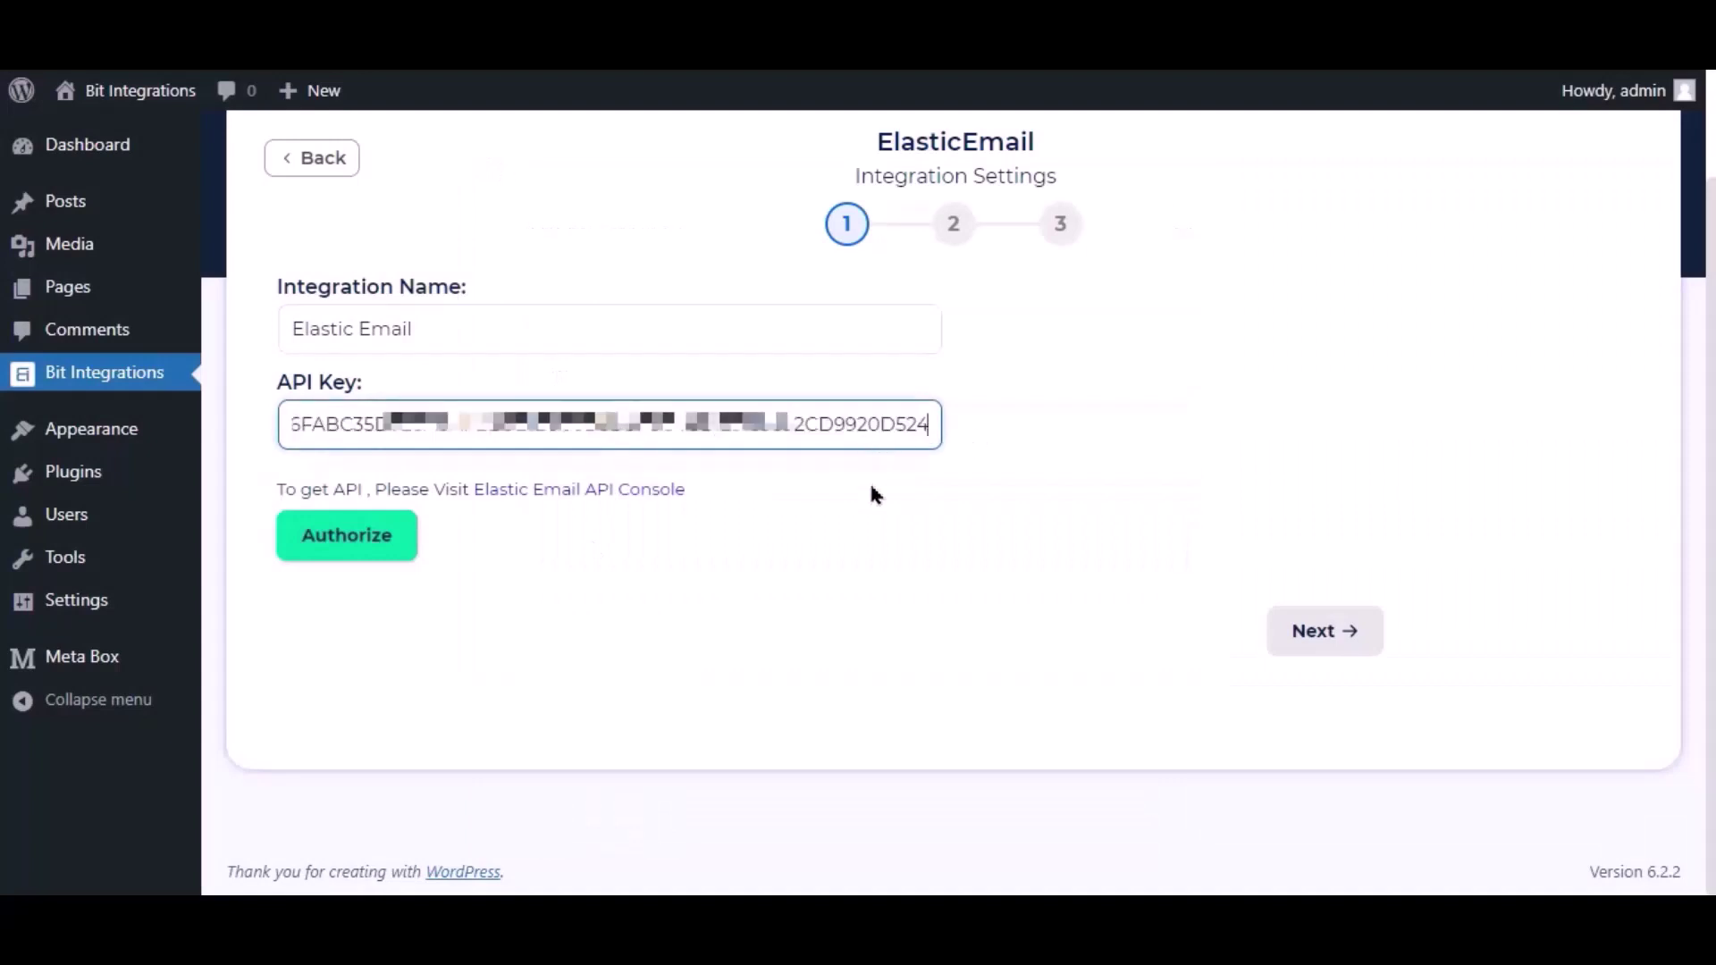
{"action": "left_click", "coordinate": [872, 487]}
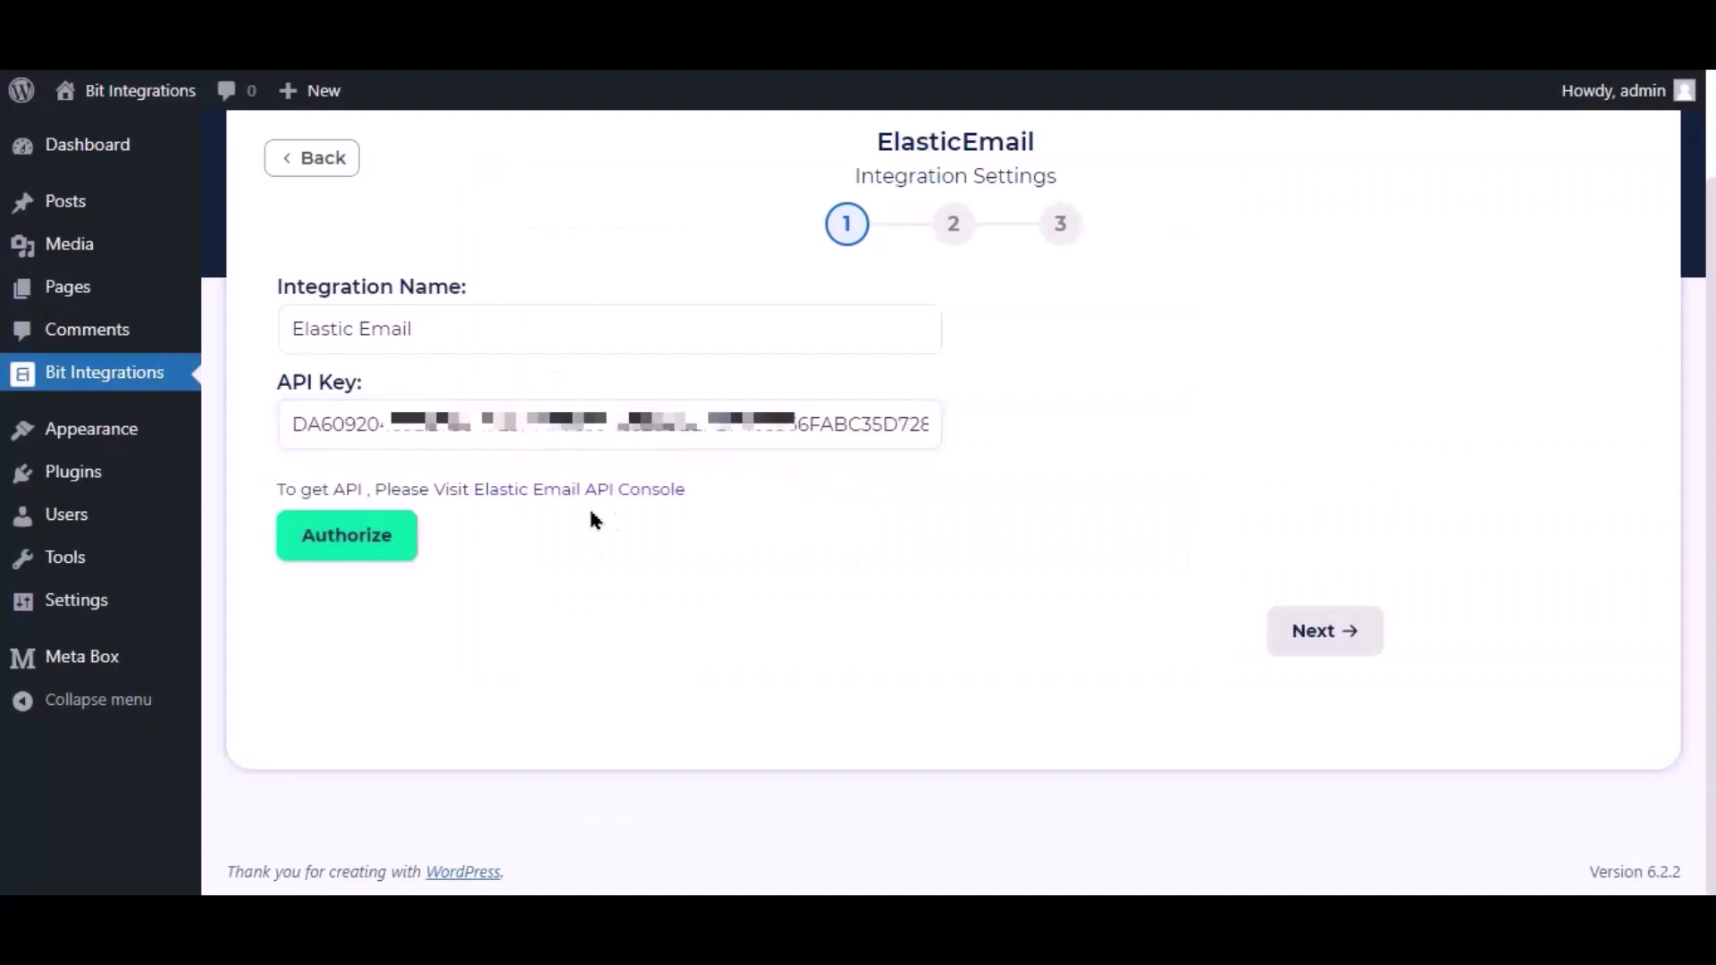
{"action": "left_click", "coordinate": [376, 541]}
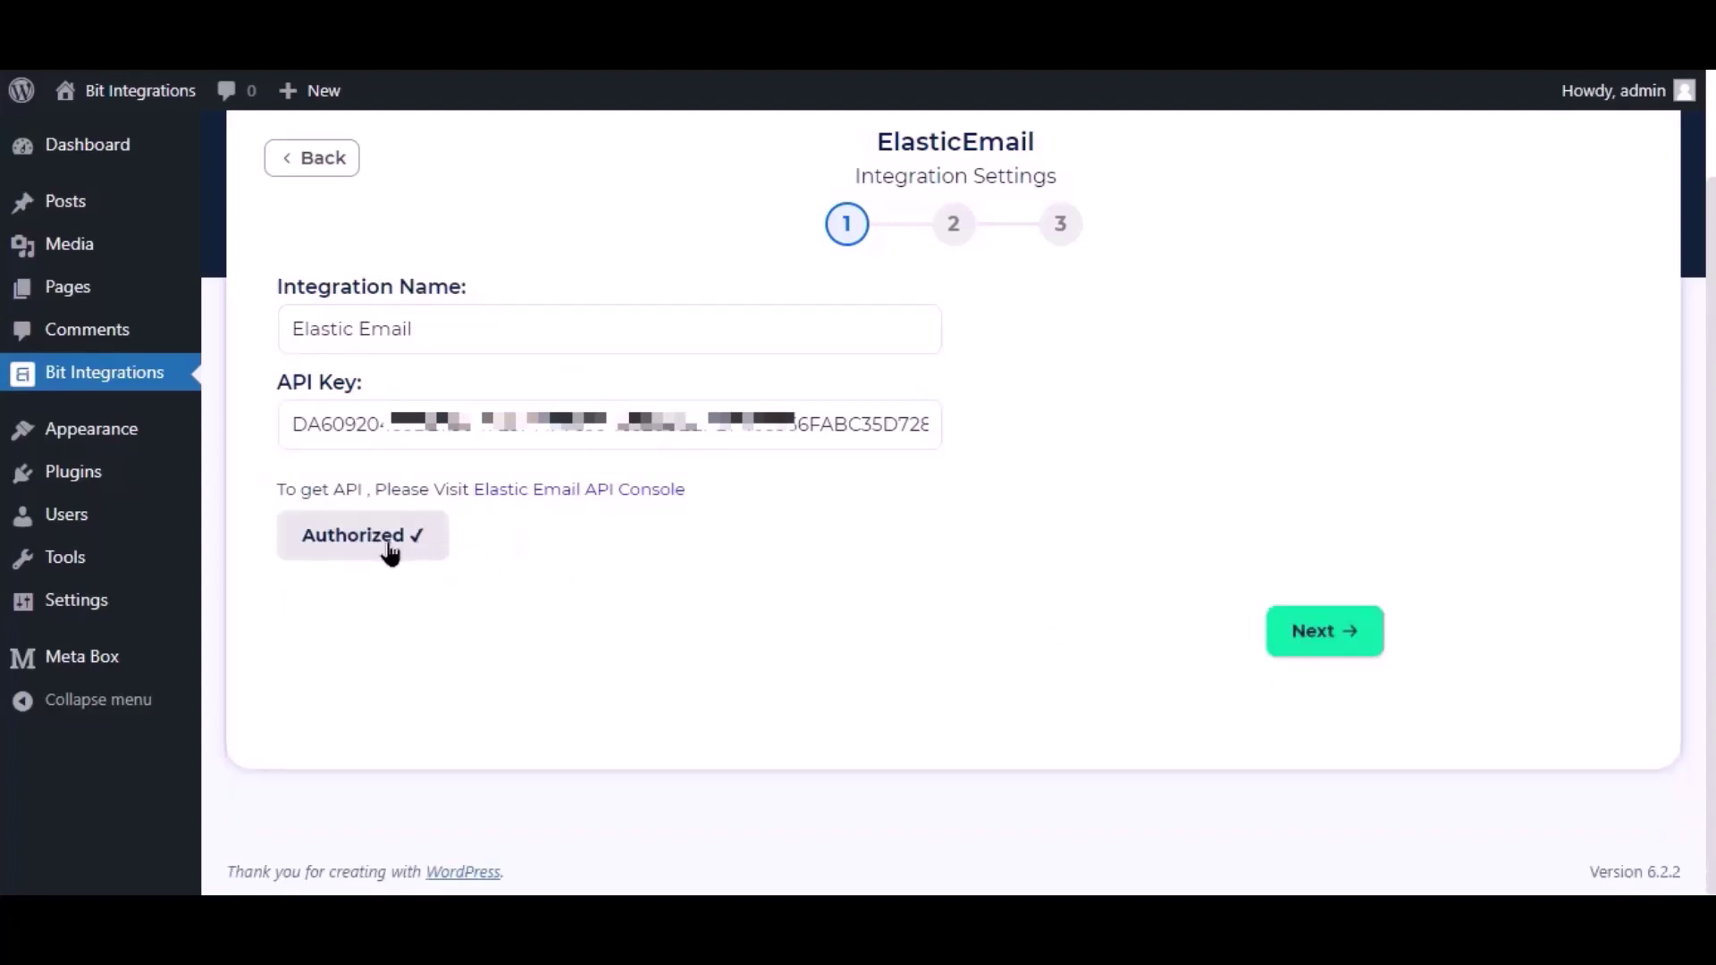
{"action": "left_click", "coordinate": [1310, 636]}
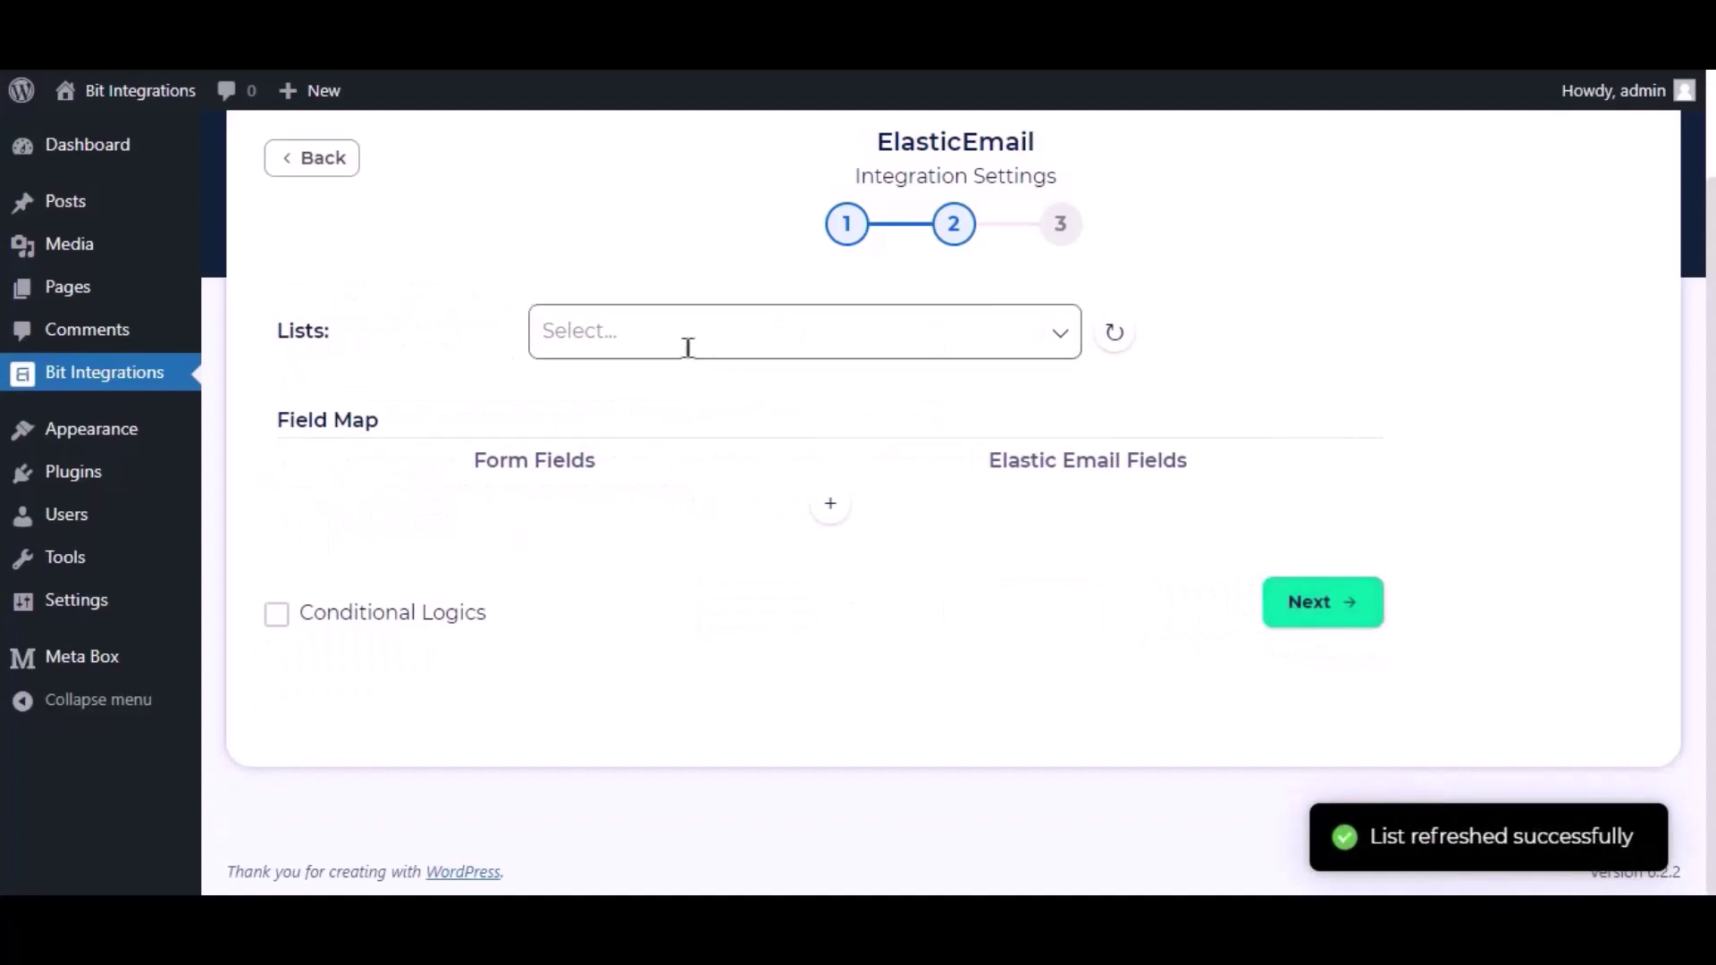
Select Bit Integrations as the destination Elastic Email list
{"action": "left_click_drag", "start_coordinate": [276, 330], "coordinate": [387, 341]}
{"action": "left_click", "coordinate": [426, 331]}
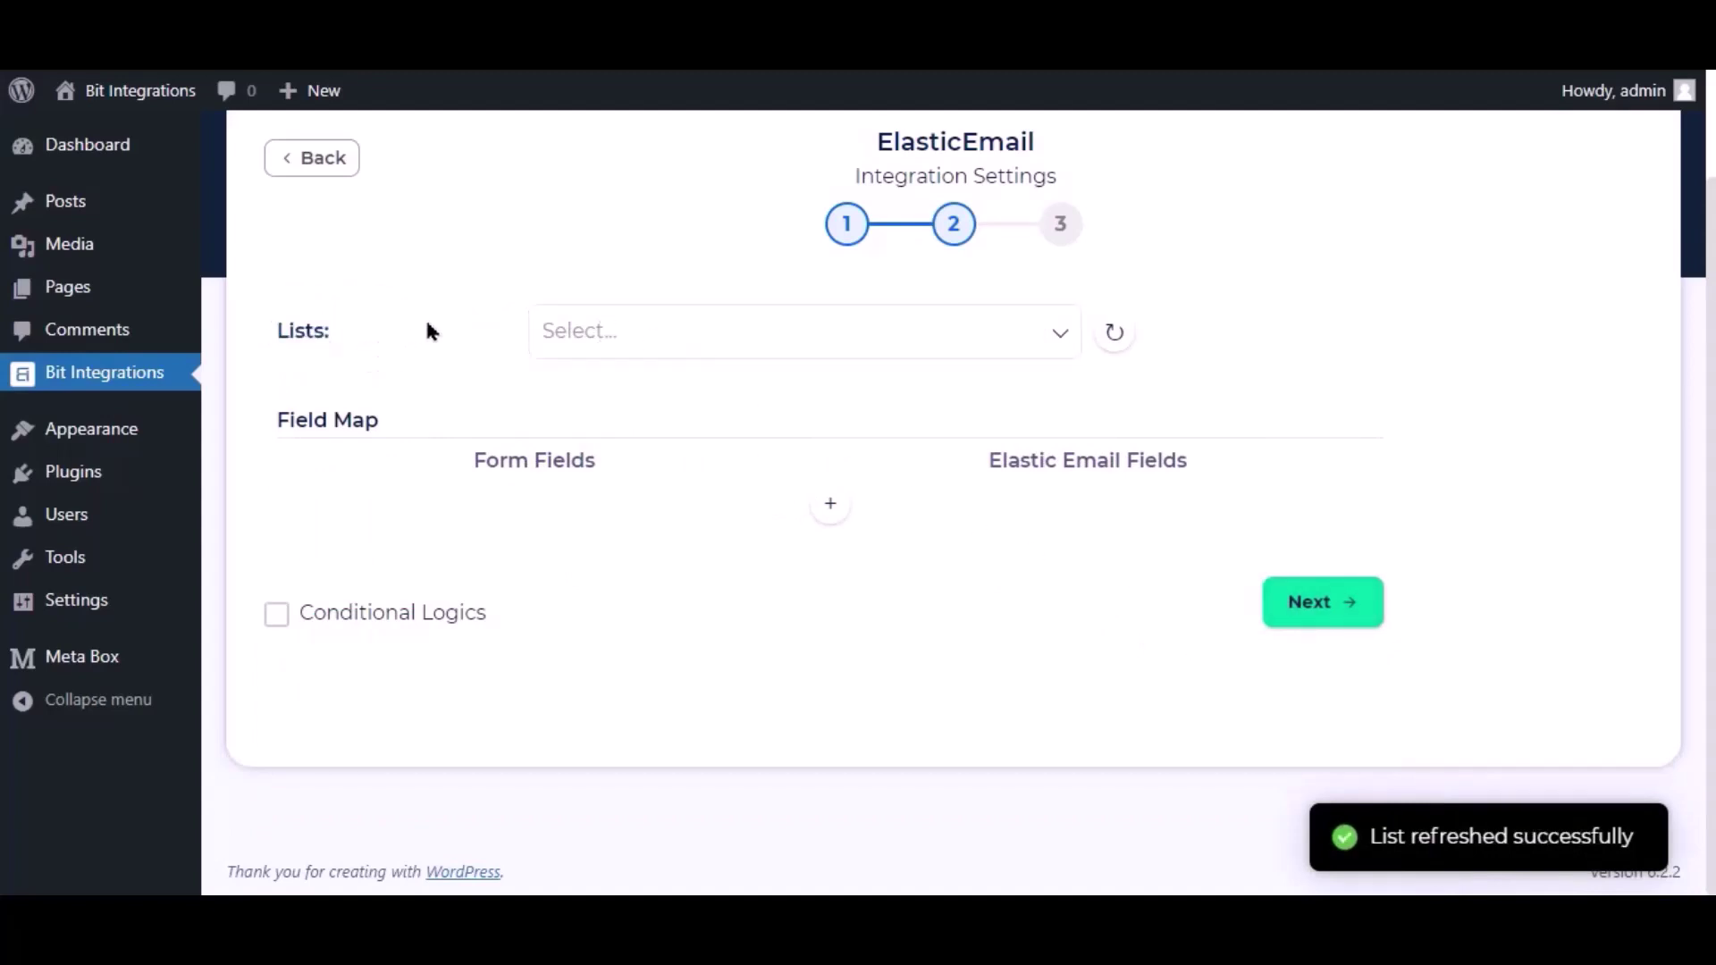
{"action": "left_click", "coordinate": [670, 332]}
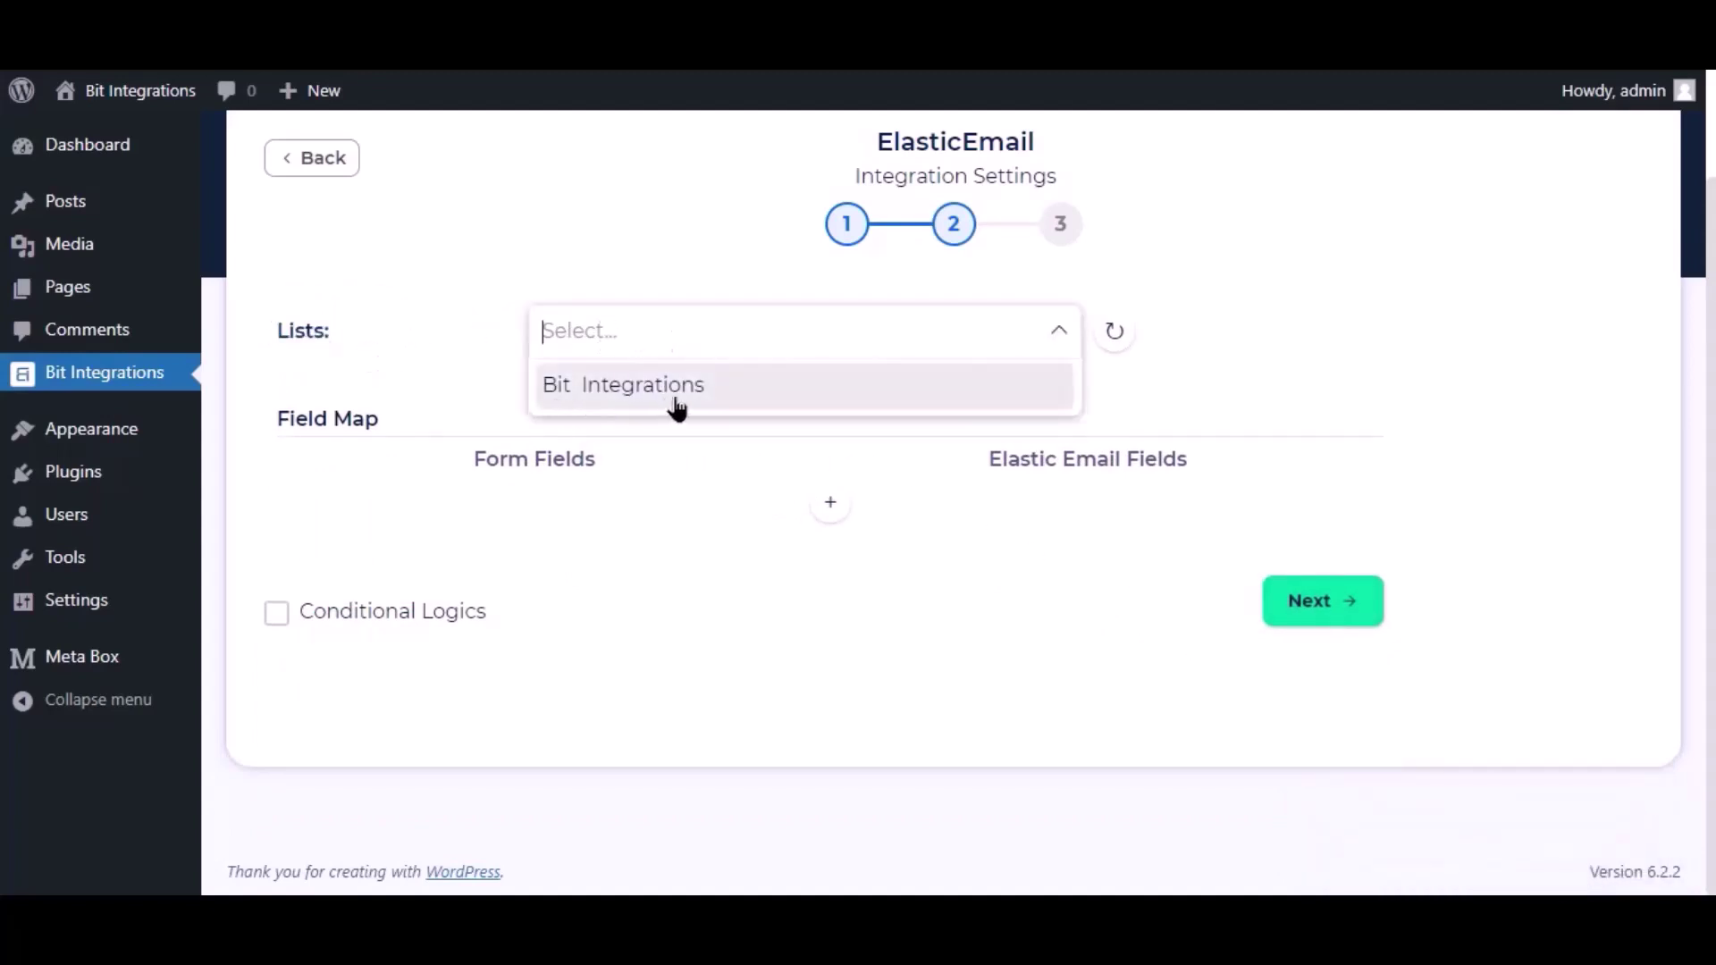
{"action": "left_click", "coordinate": [666, 407]}
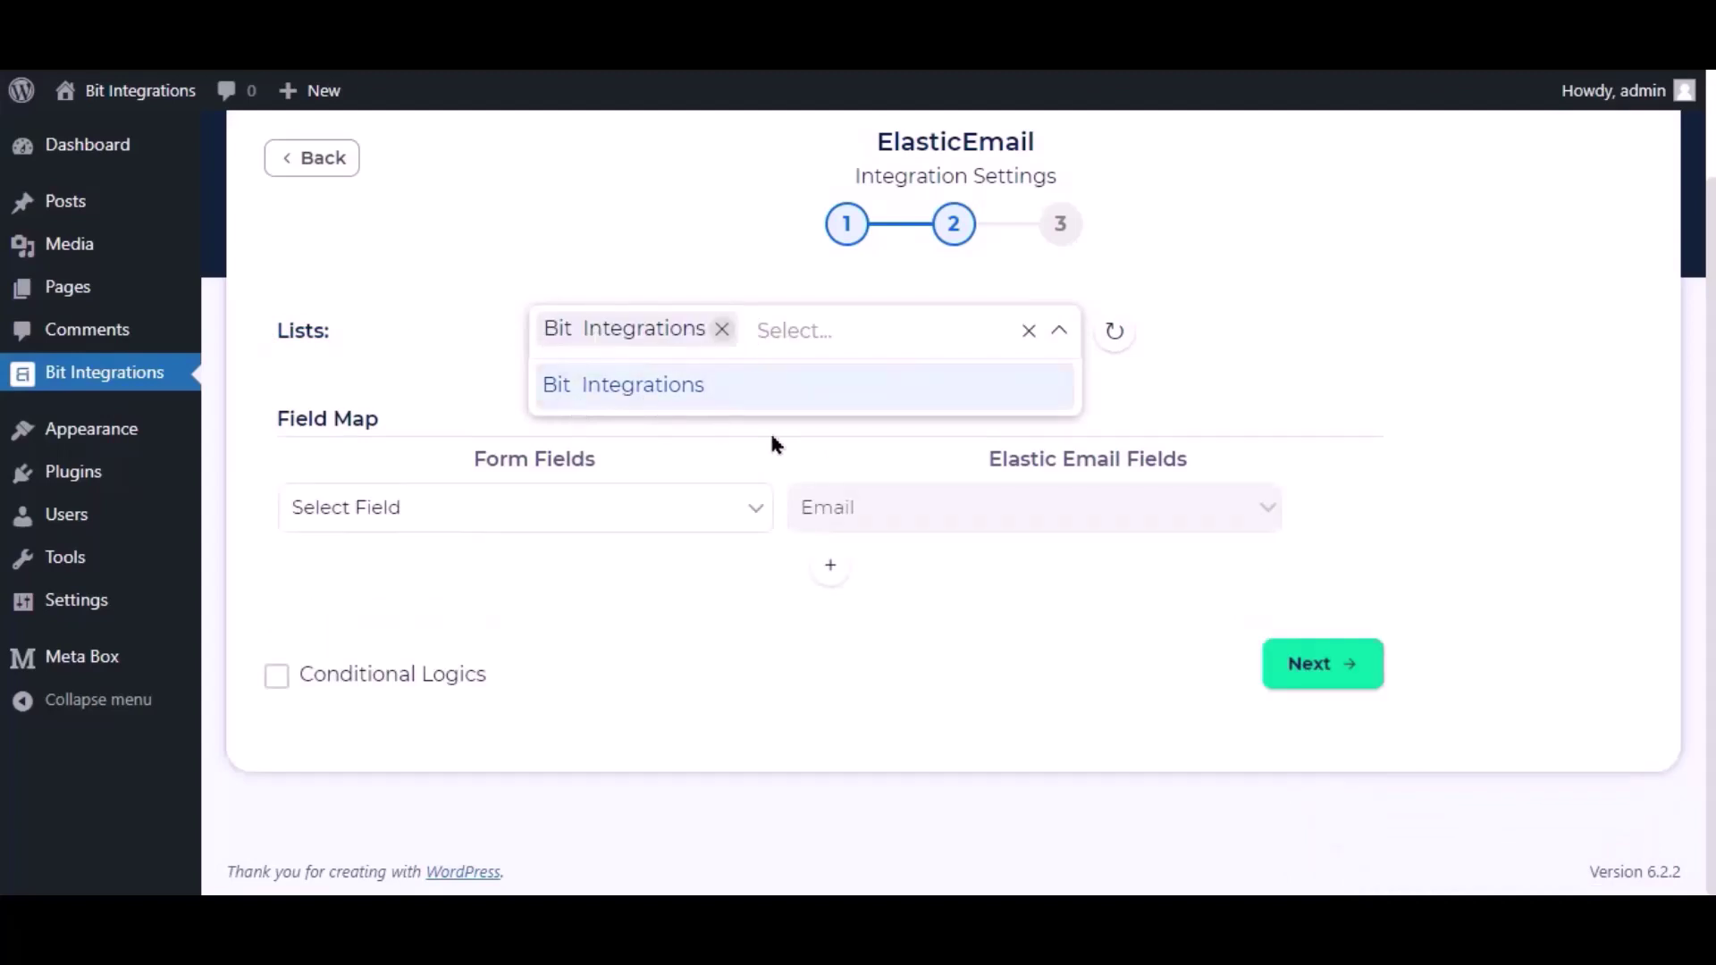
{"action": "left_click", "coordinate": [769, 430]}
{"action": "scroll", "coordinate": [770, 431], "scroll_direction": "up", "scroll_amount": 2}
Map the form's Email field to Email and its Name field to FirstName
{"action": "left_click", "coordinate": [510, 650]}
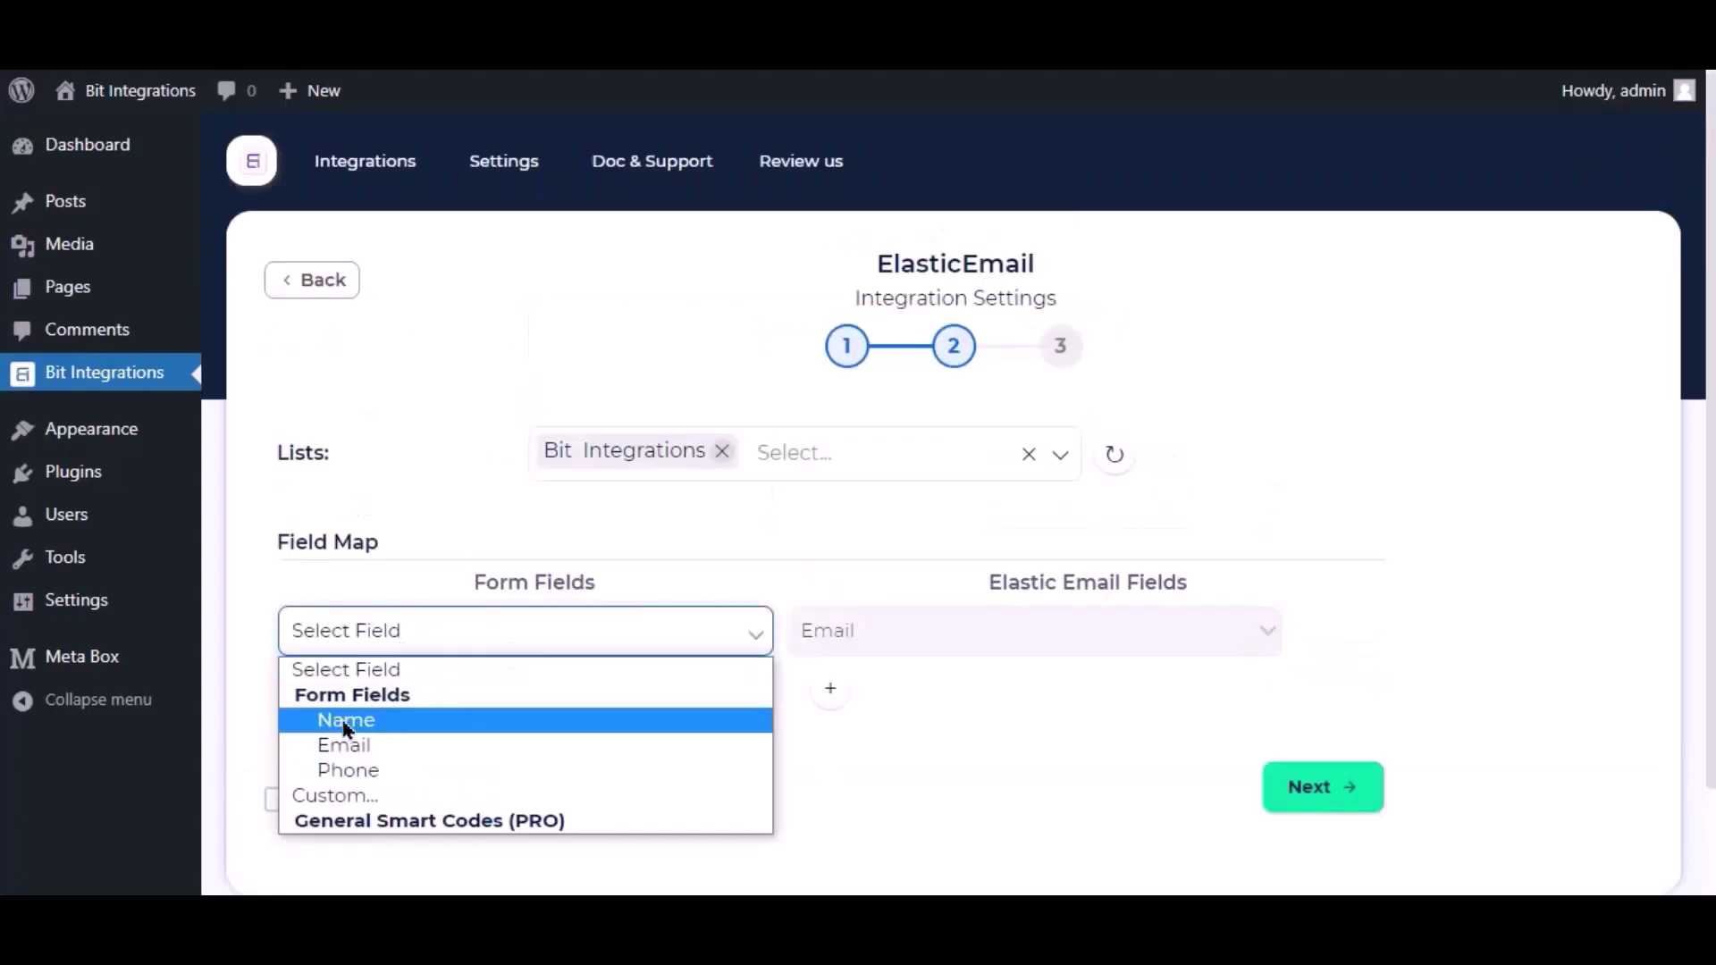
{"action": "left_click", "coordinate": [343, 745]}
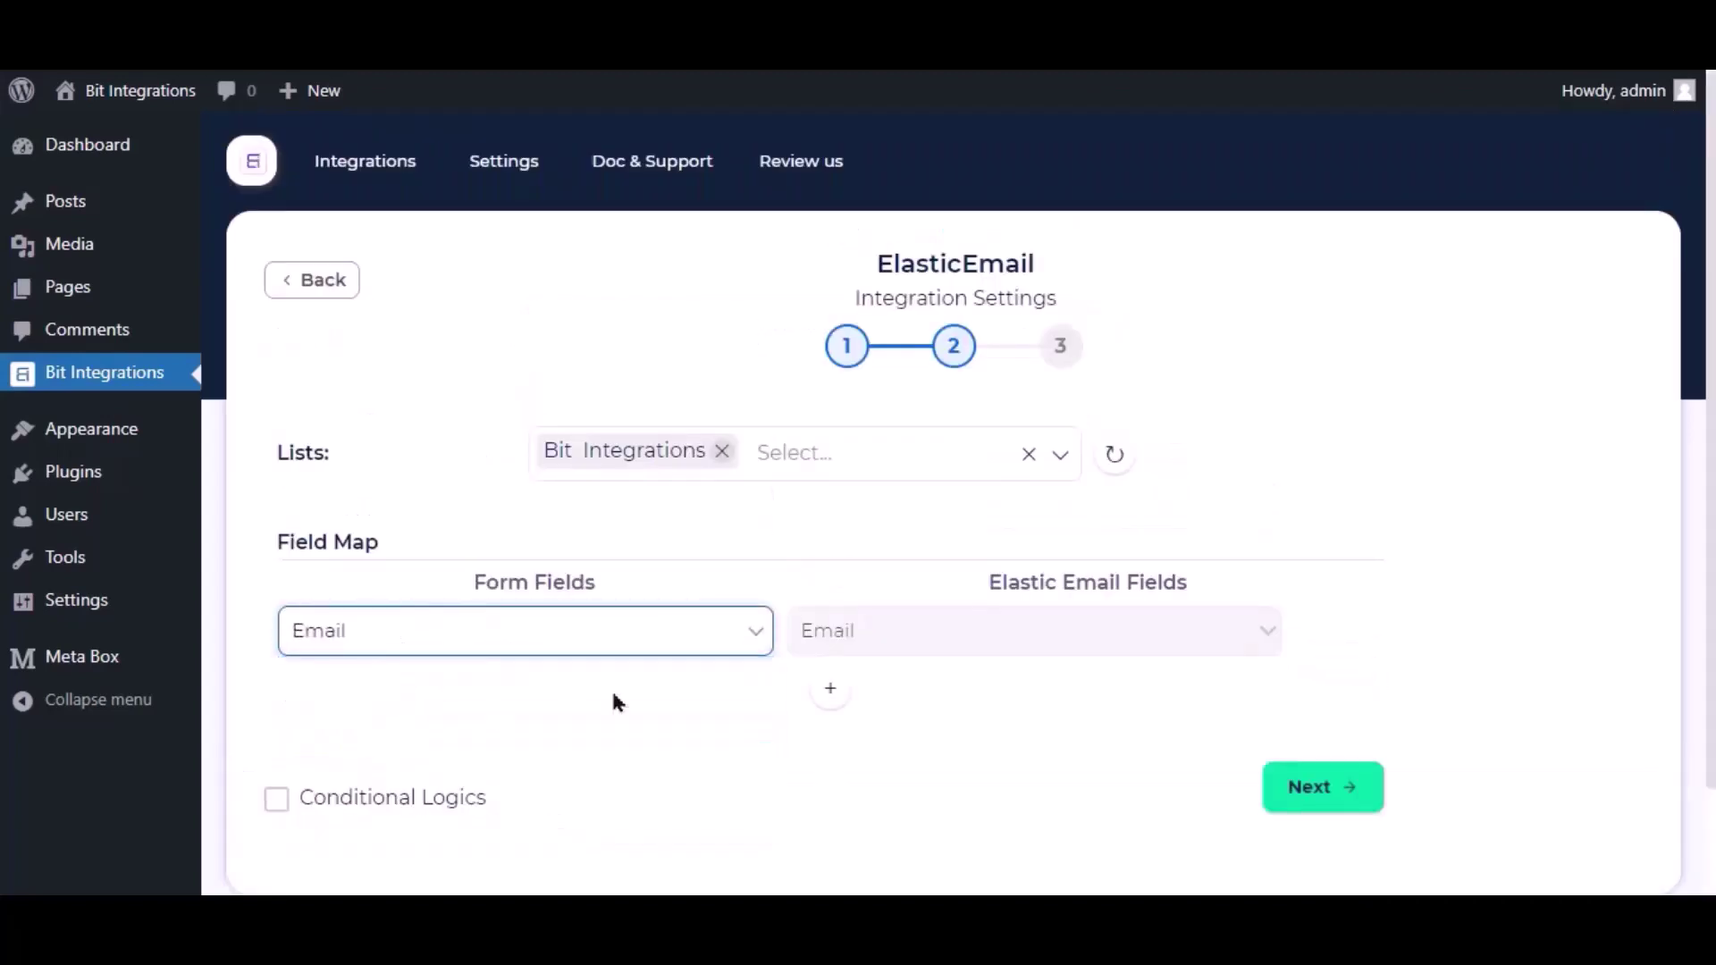
{"action": "left_click", "coordinate": [830, 692]}
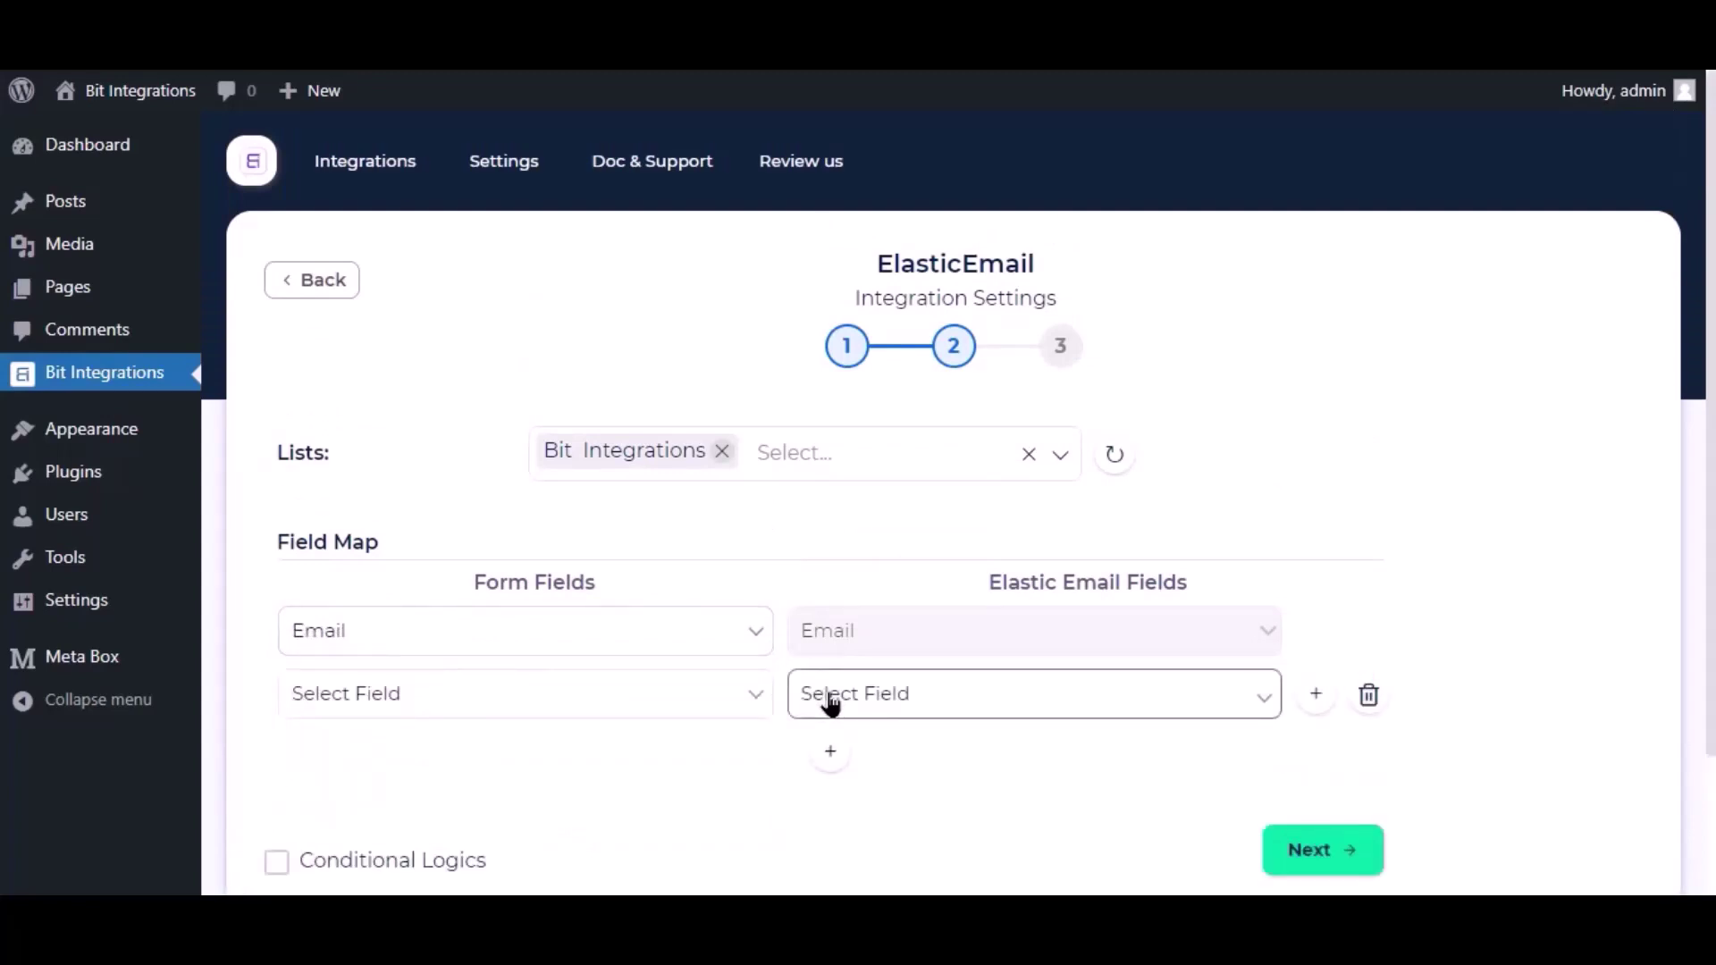
{"action": "left_click", "coordinate": [831, 703]}
{"action": "left_click", "coordinate": [839, 756]}
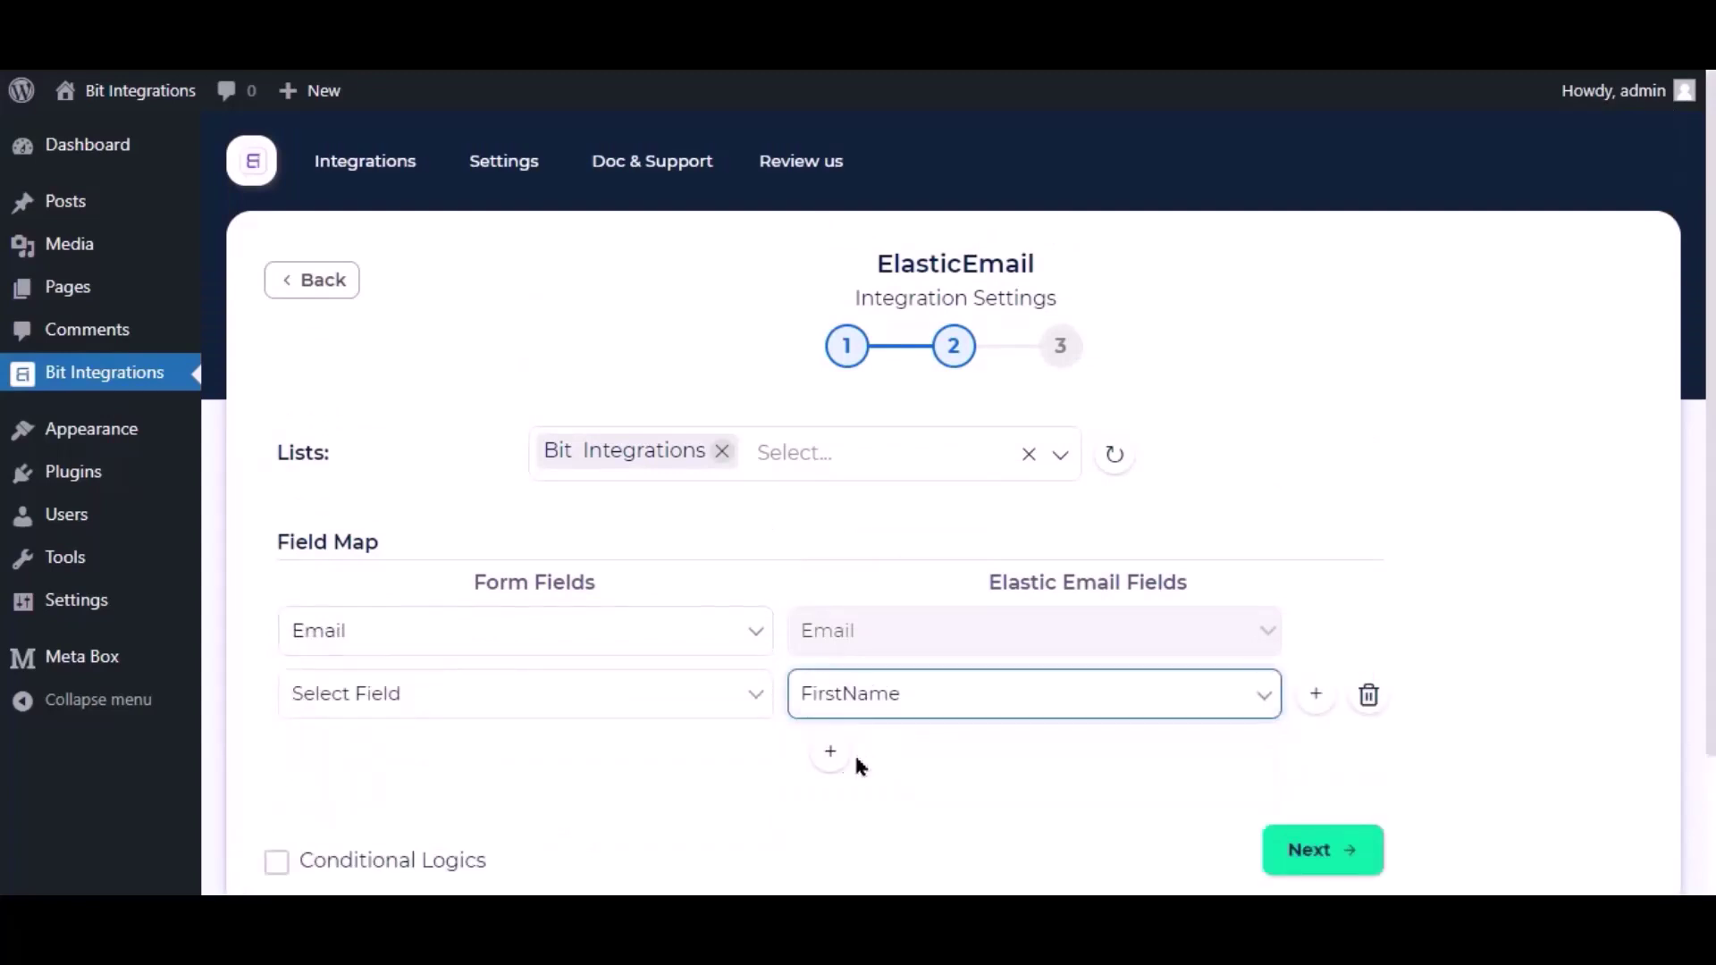
{"action": "left_click", "coordinate": [663, 711]}
{"action": "left_click", "coordinate": [664, 710]}
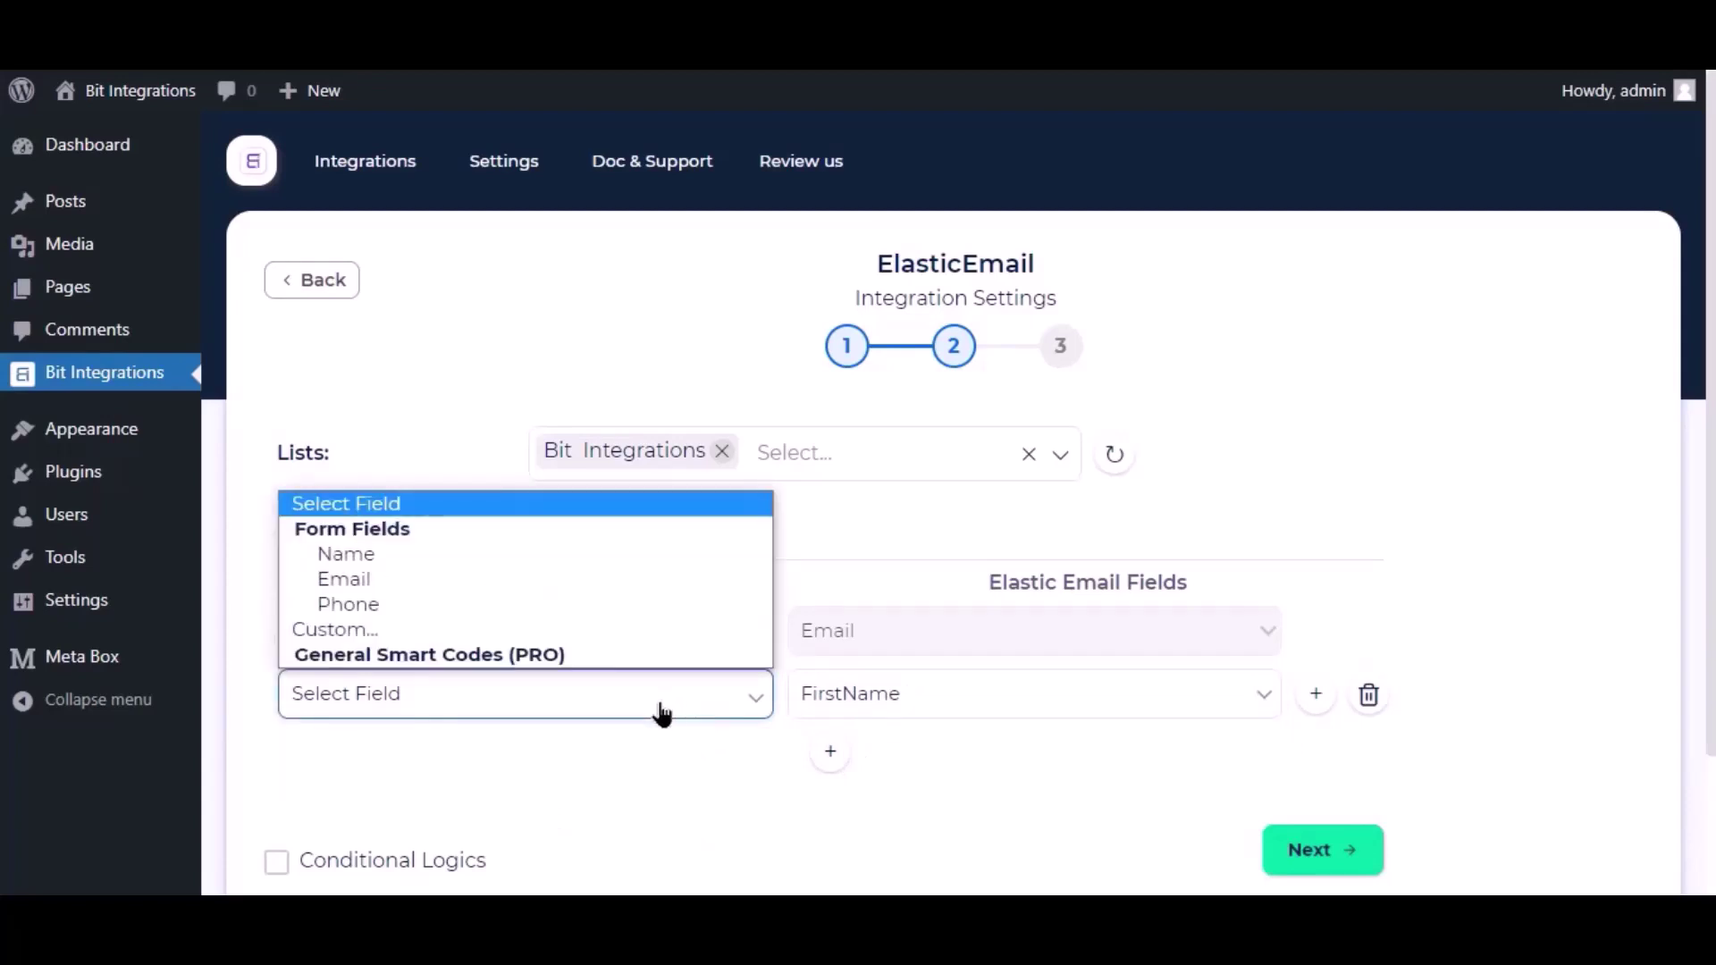
{"action": "left_click", "coordinate": [389, 556]}
Leave conditional logic off, then finish and save the integration
{"action": "scroll", "coordinate": [631, 778], "scroll_direction": "down", "scroll_amount": 2}
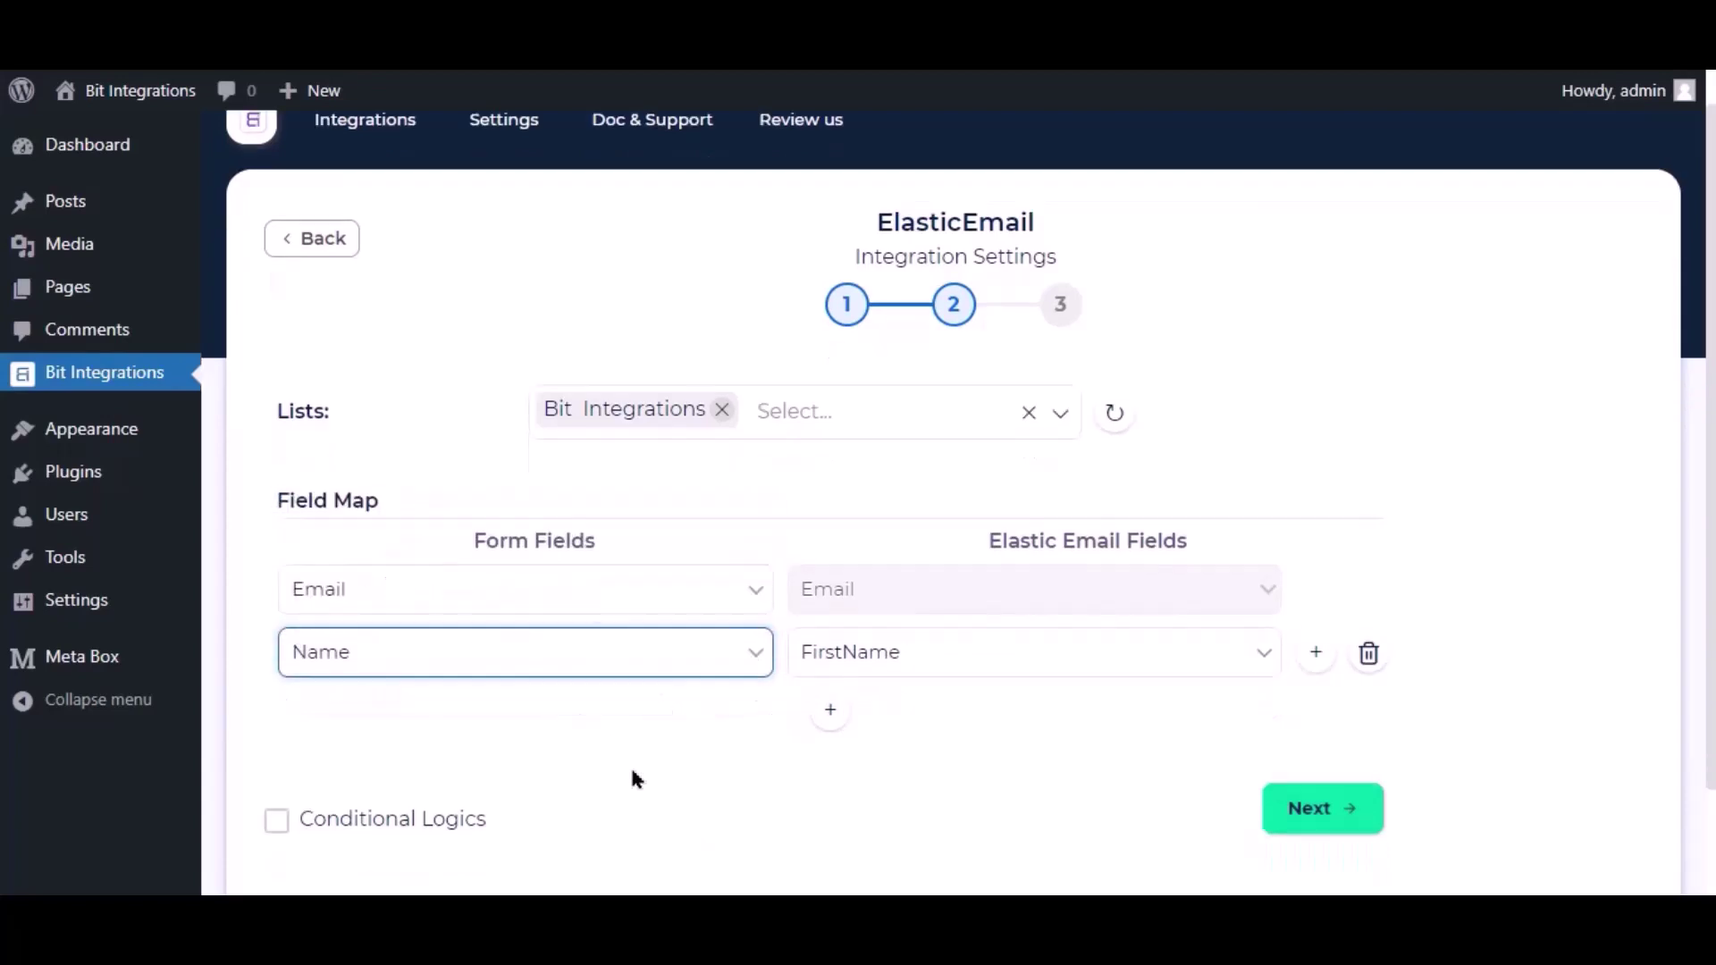
{"action": "left_click", "coordinate": [271, 705]}
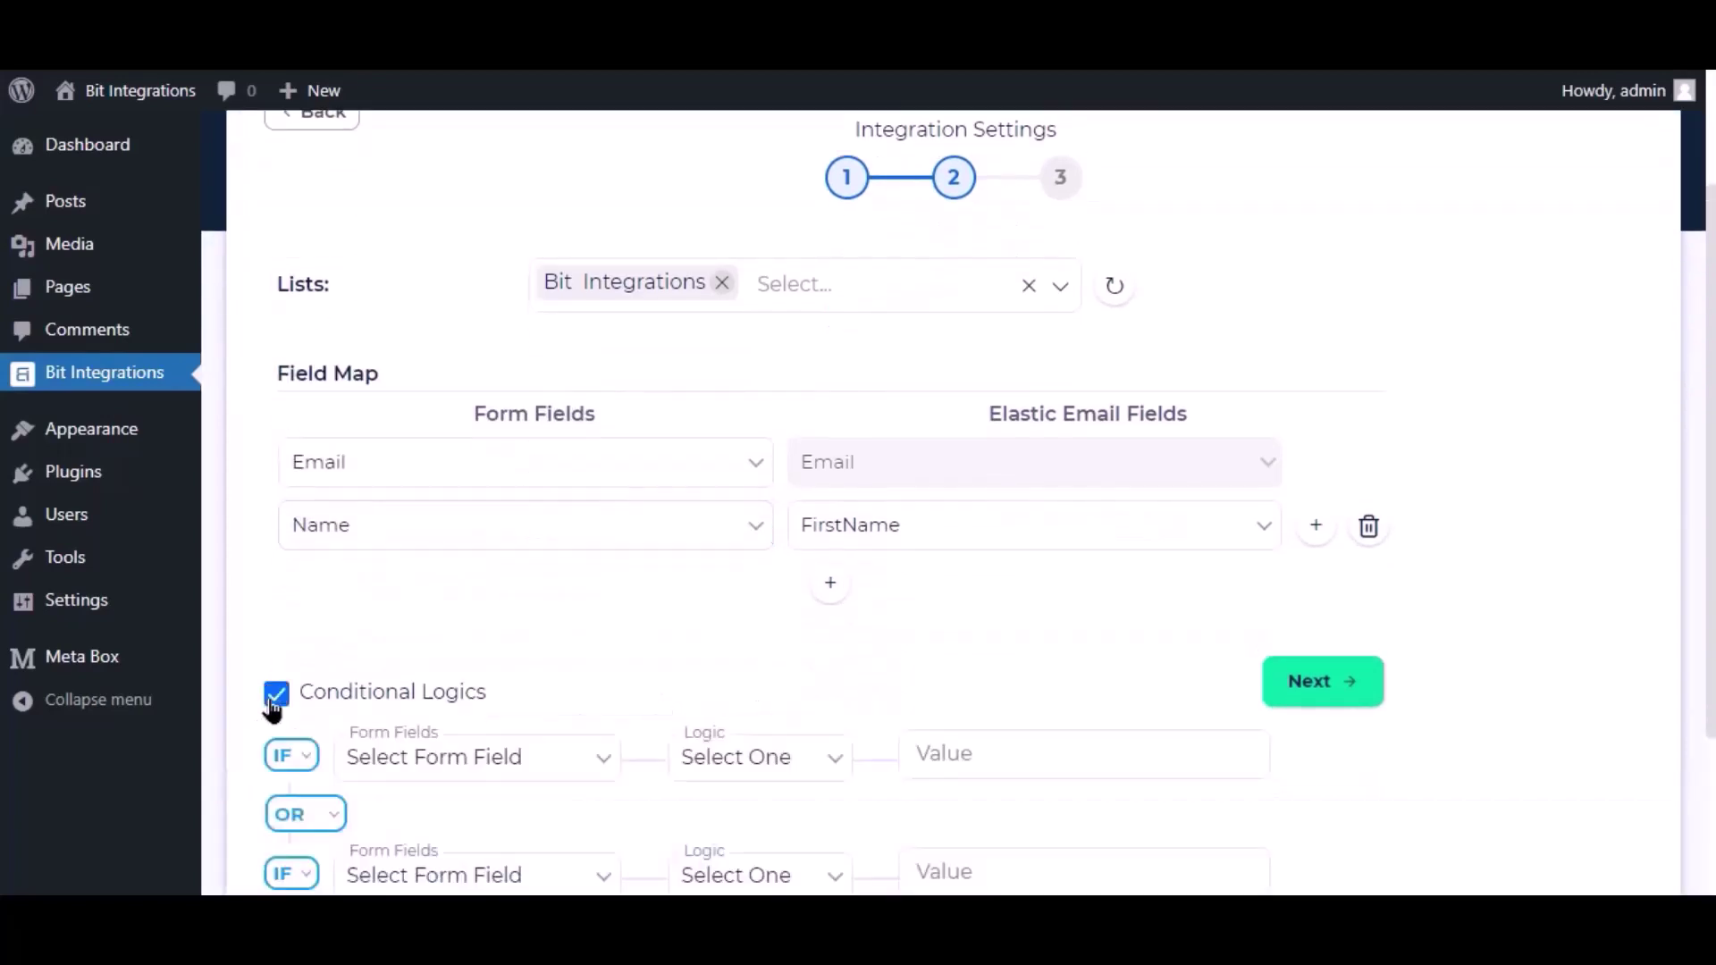
{"action": "scroll", "coordinate": [333, 706], "scroll_direction": "down", "scroll_amount": 3}
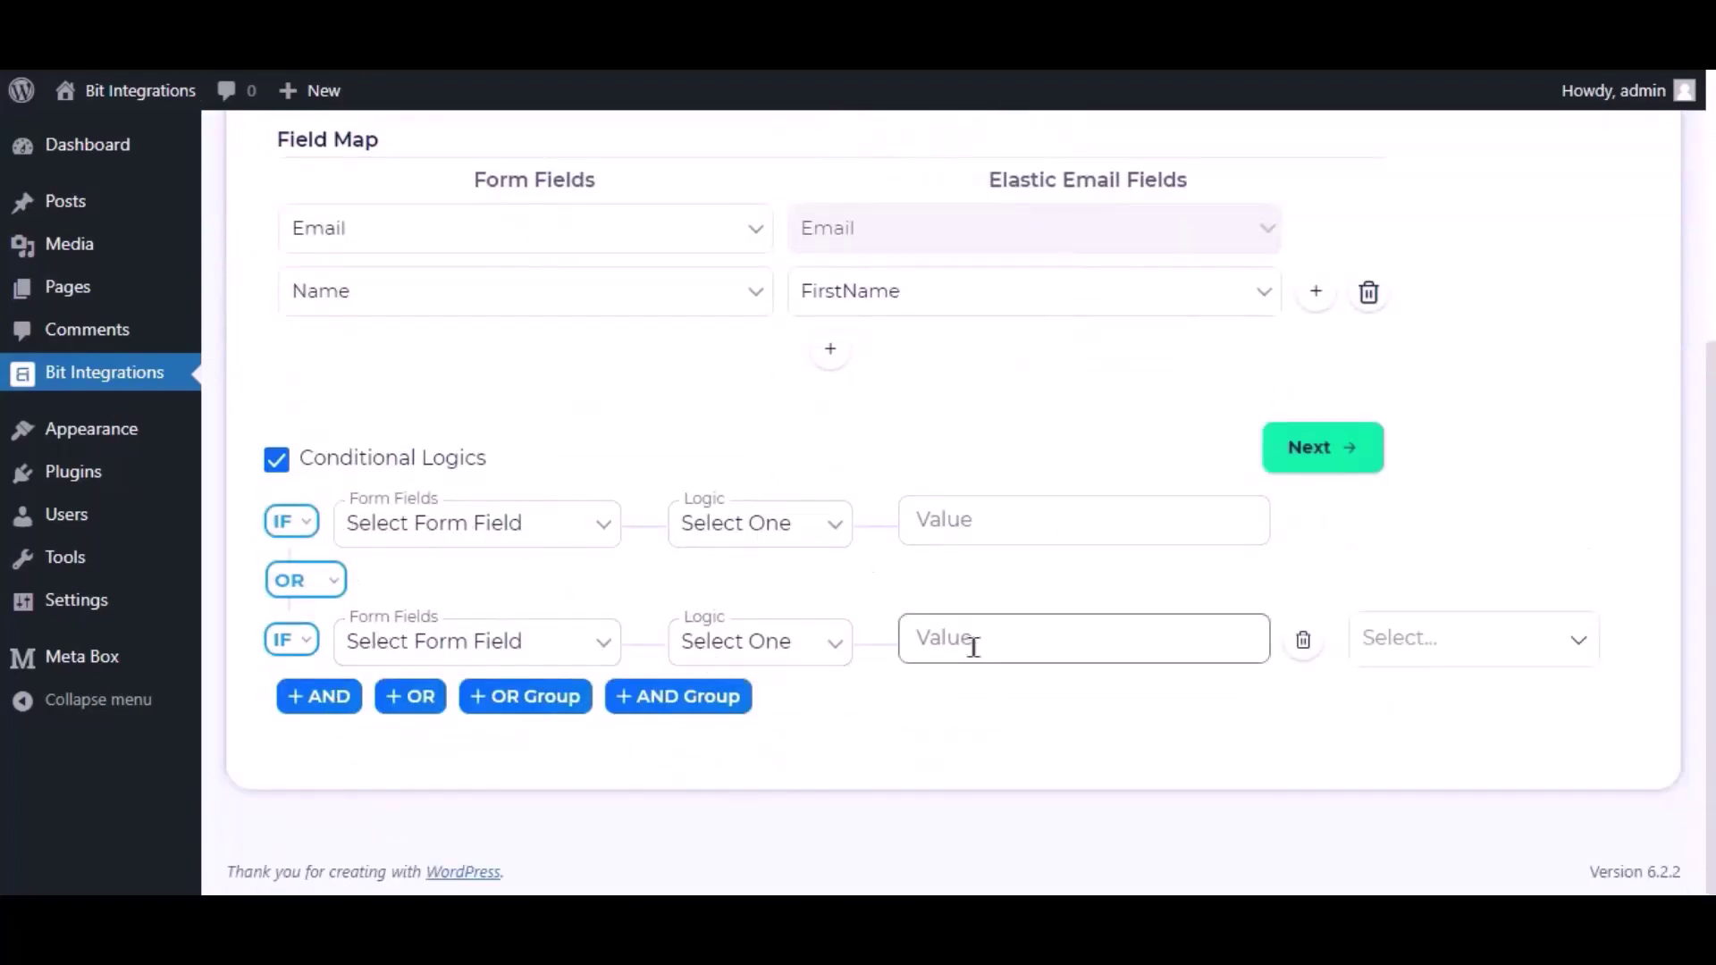
{"action": "scroll", "coordinate": [973, 647], "scroll_direction": "up", "scroll_amount": 4}
{"action": "left_click", "coordinate": [298, 802]}
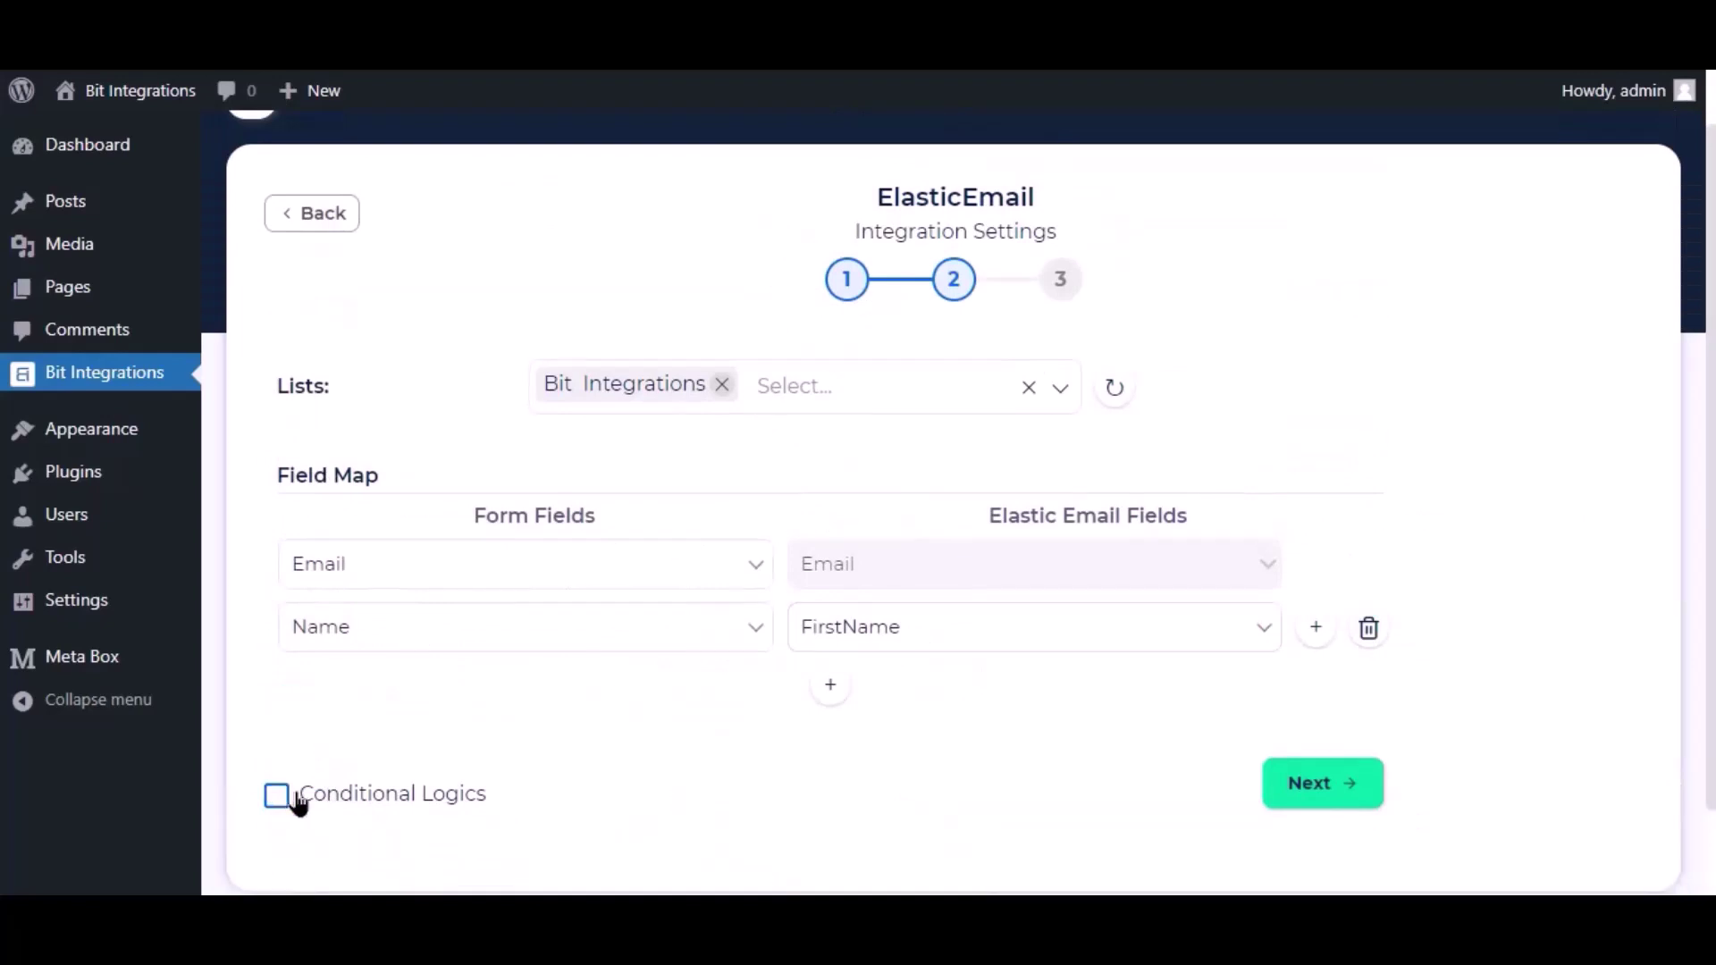
{"action": "left_click", "coordinate": [1351, 801]}
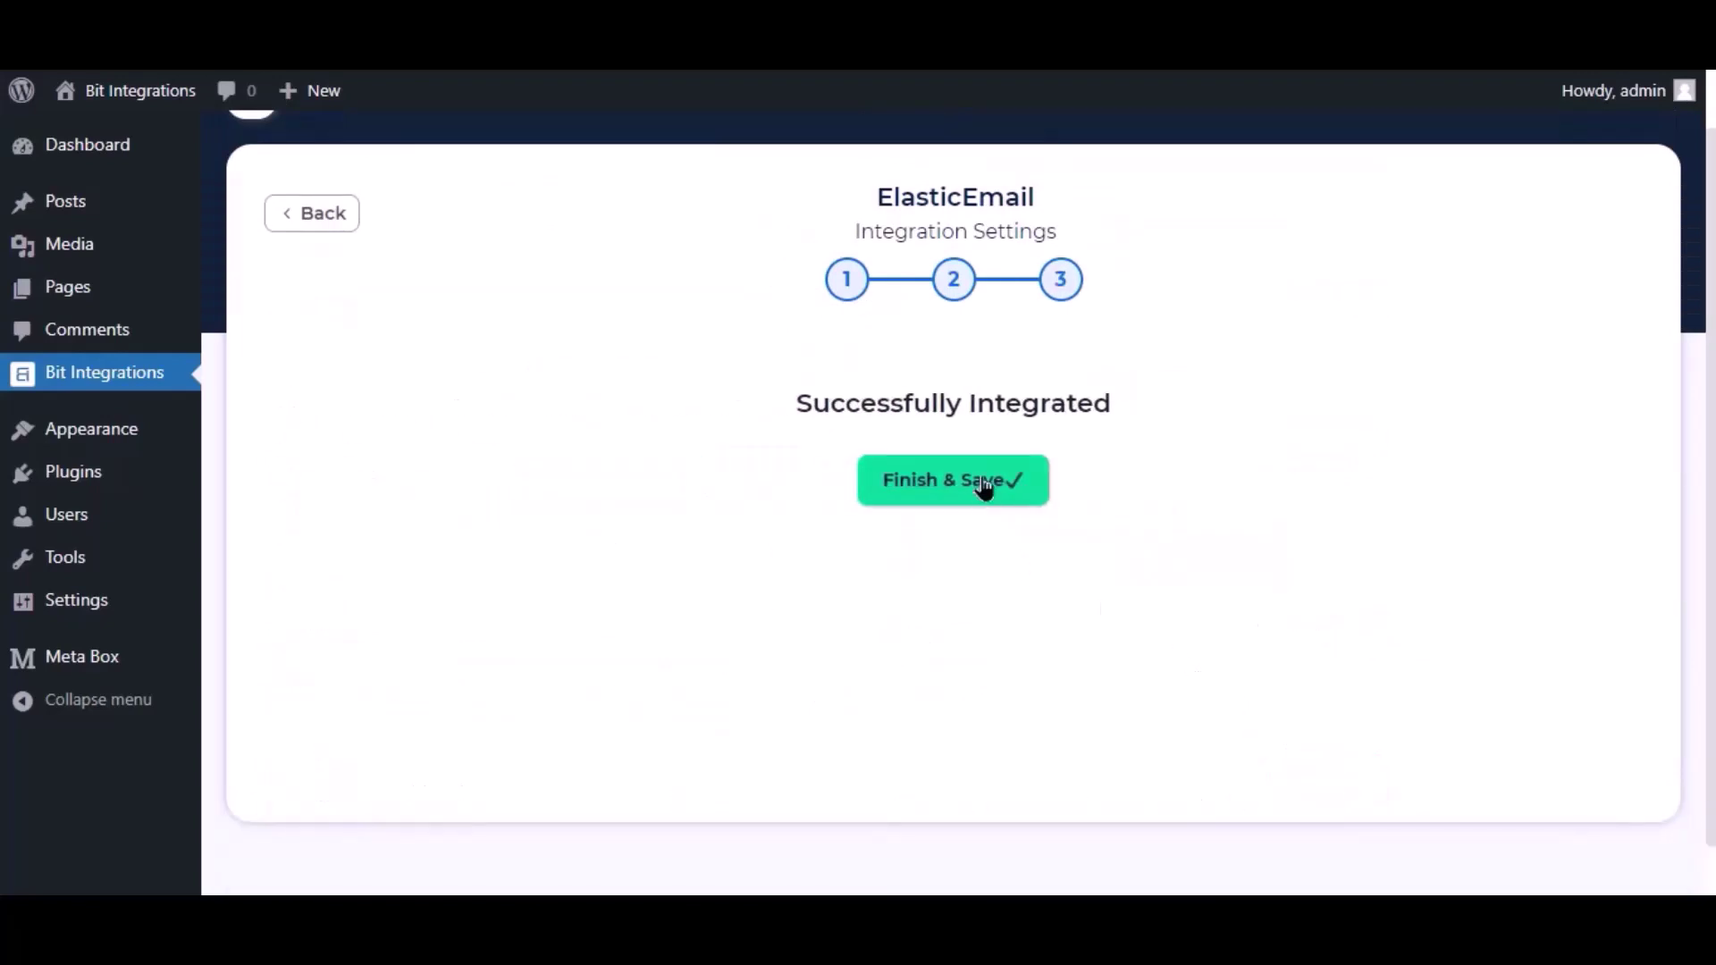
{"action": "left_click", "coordinate": [983, 487]}
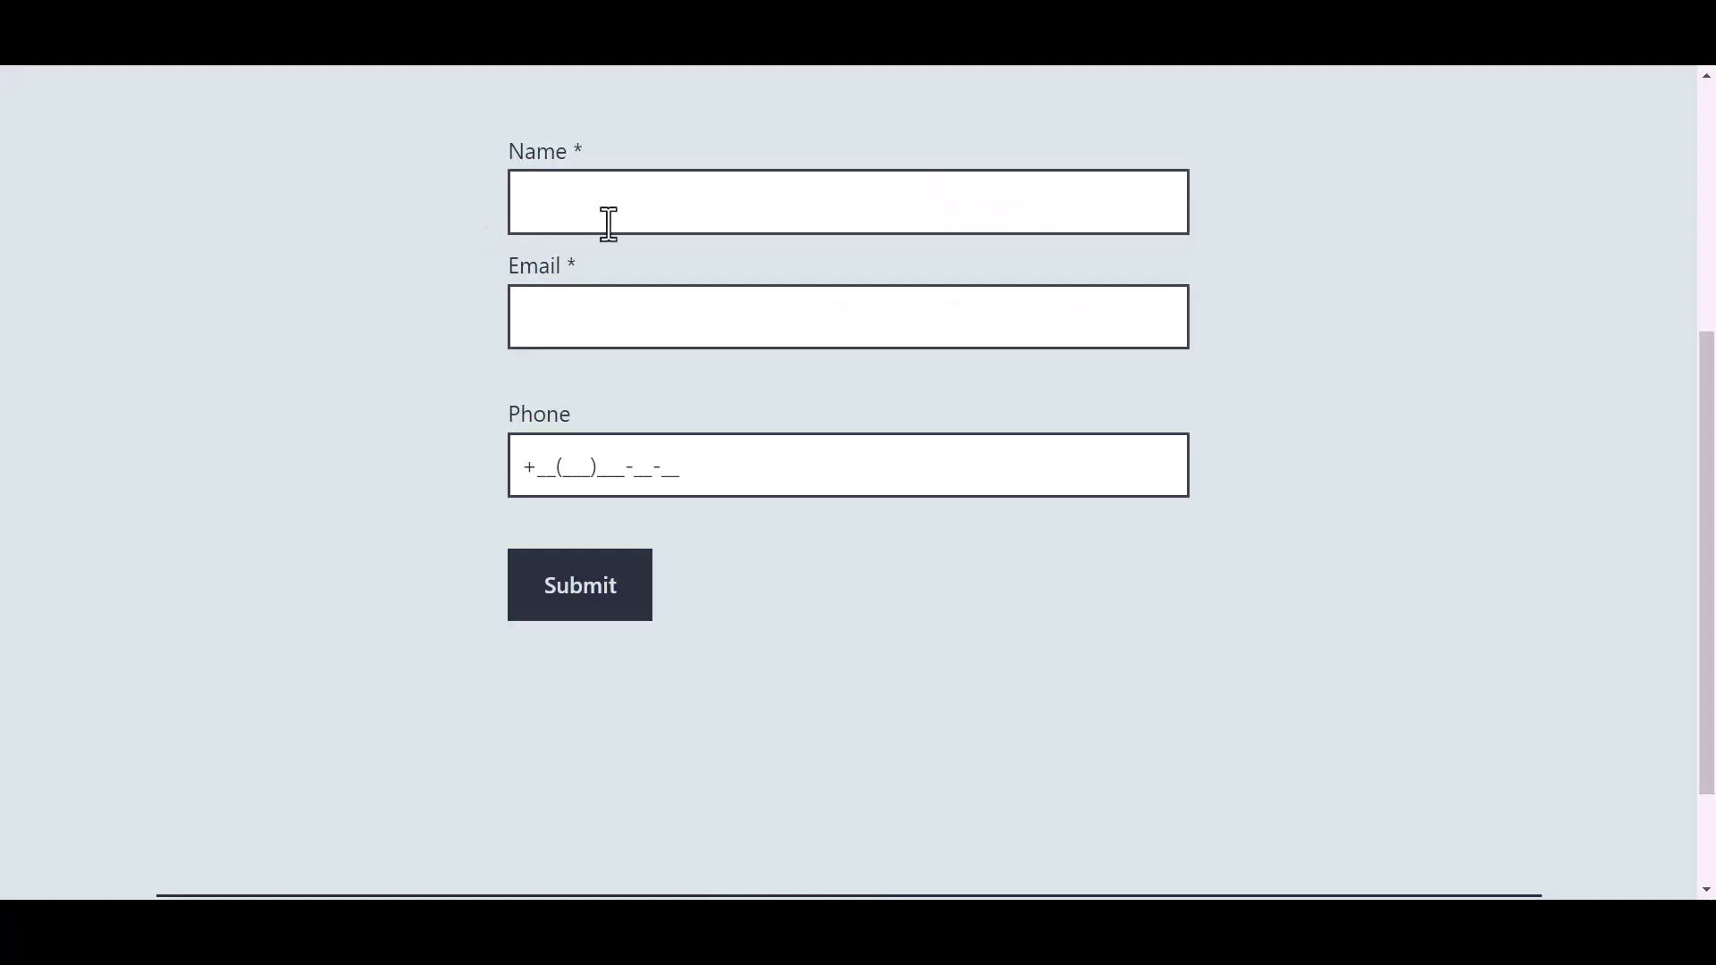
{"action": "left_click", "coordinate": [644, 205]}
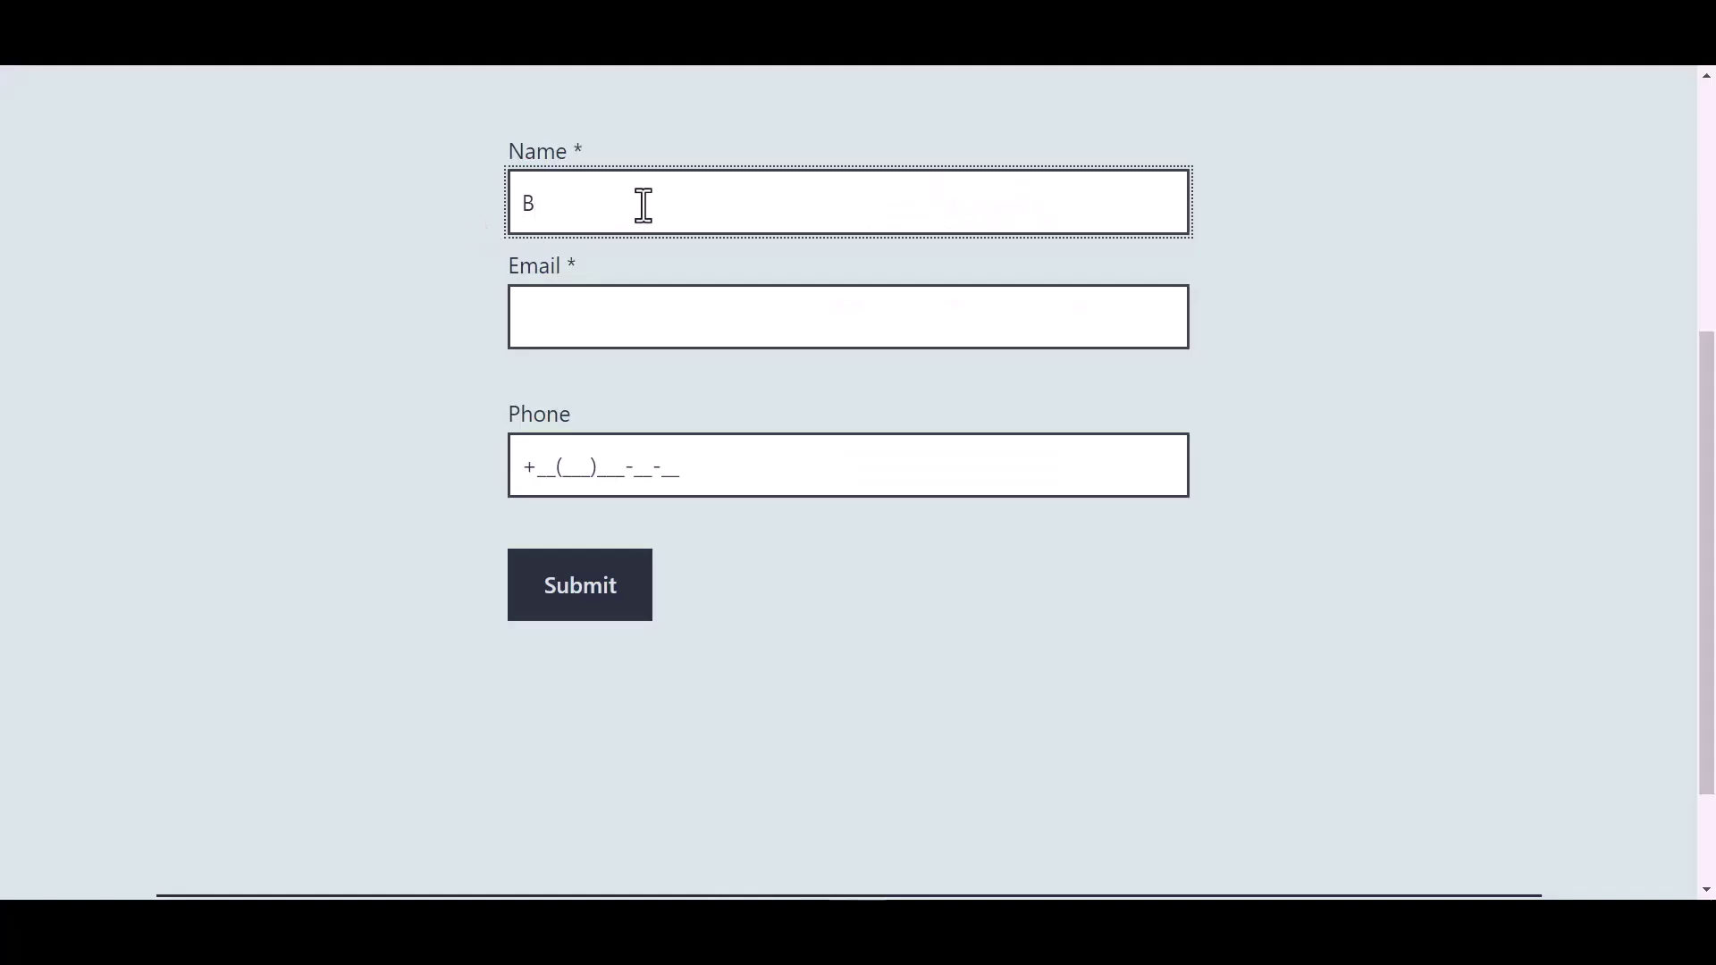
Submit the live form with name 'Bit Integrations', a test e-mail address and phone number
{"action": "type", "text": "Bit Integrations"}
{"action": "left_click", "coordinate": [586, 320]}
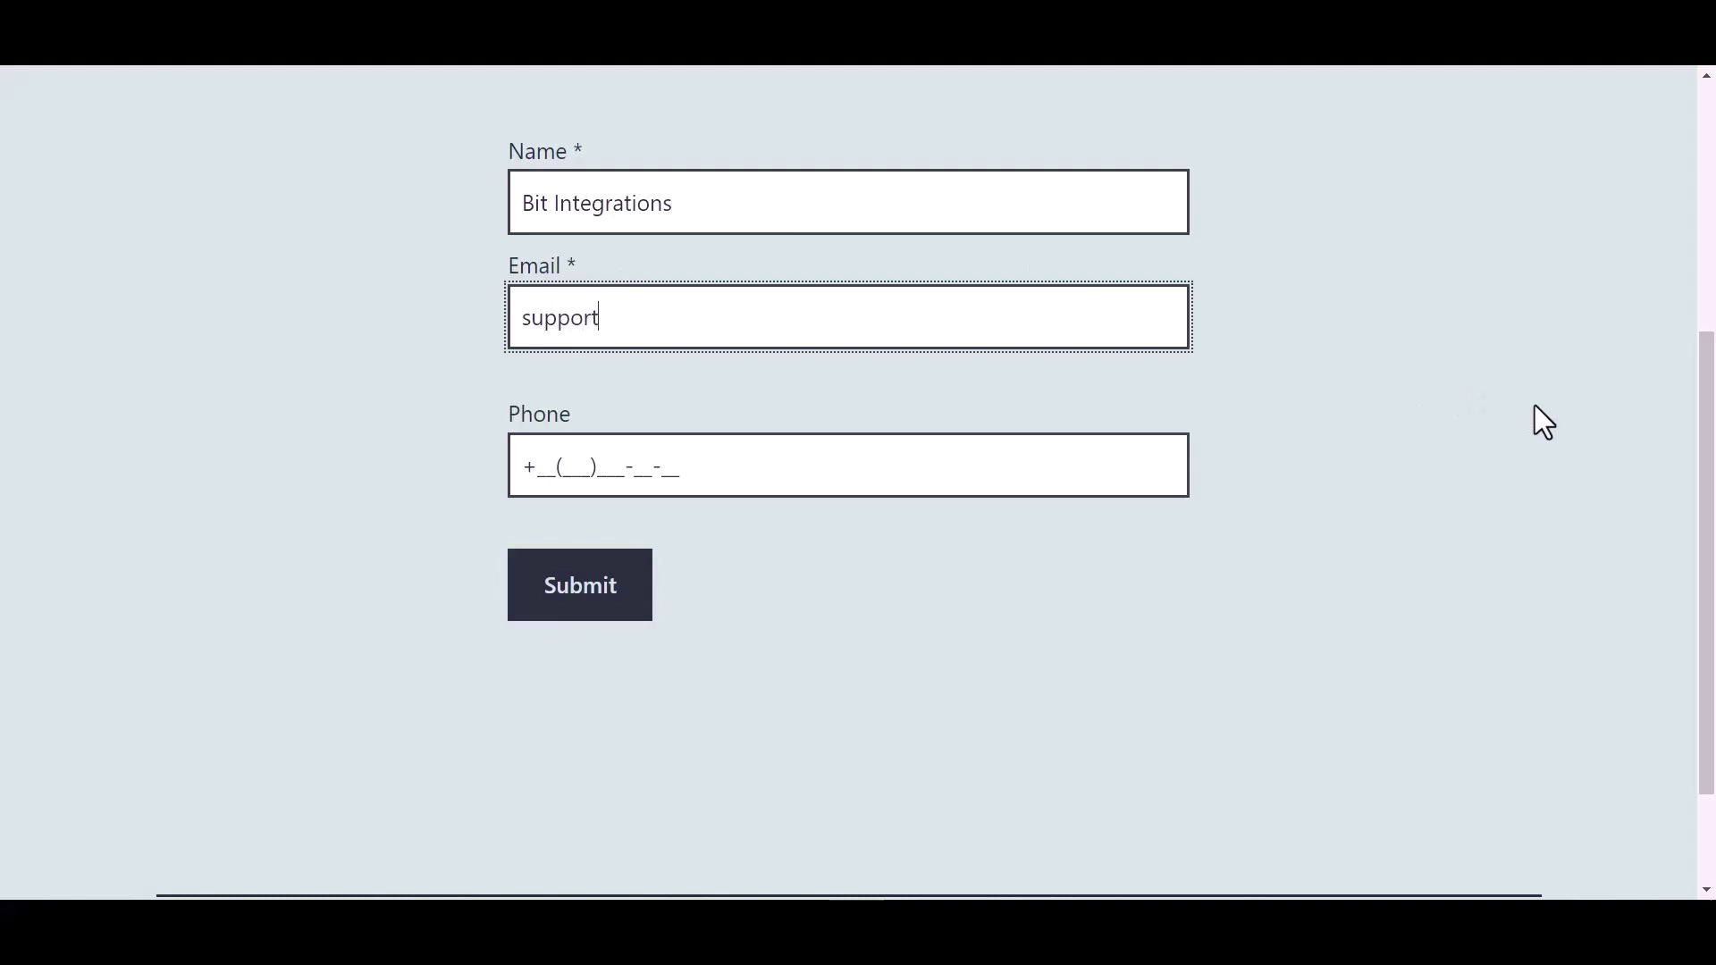
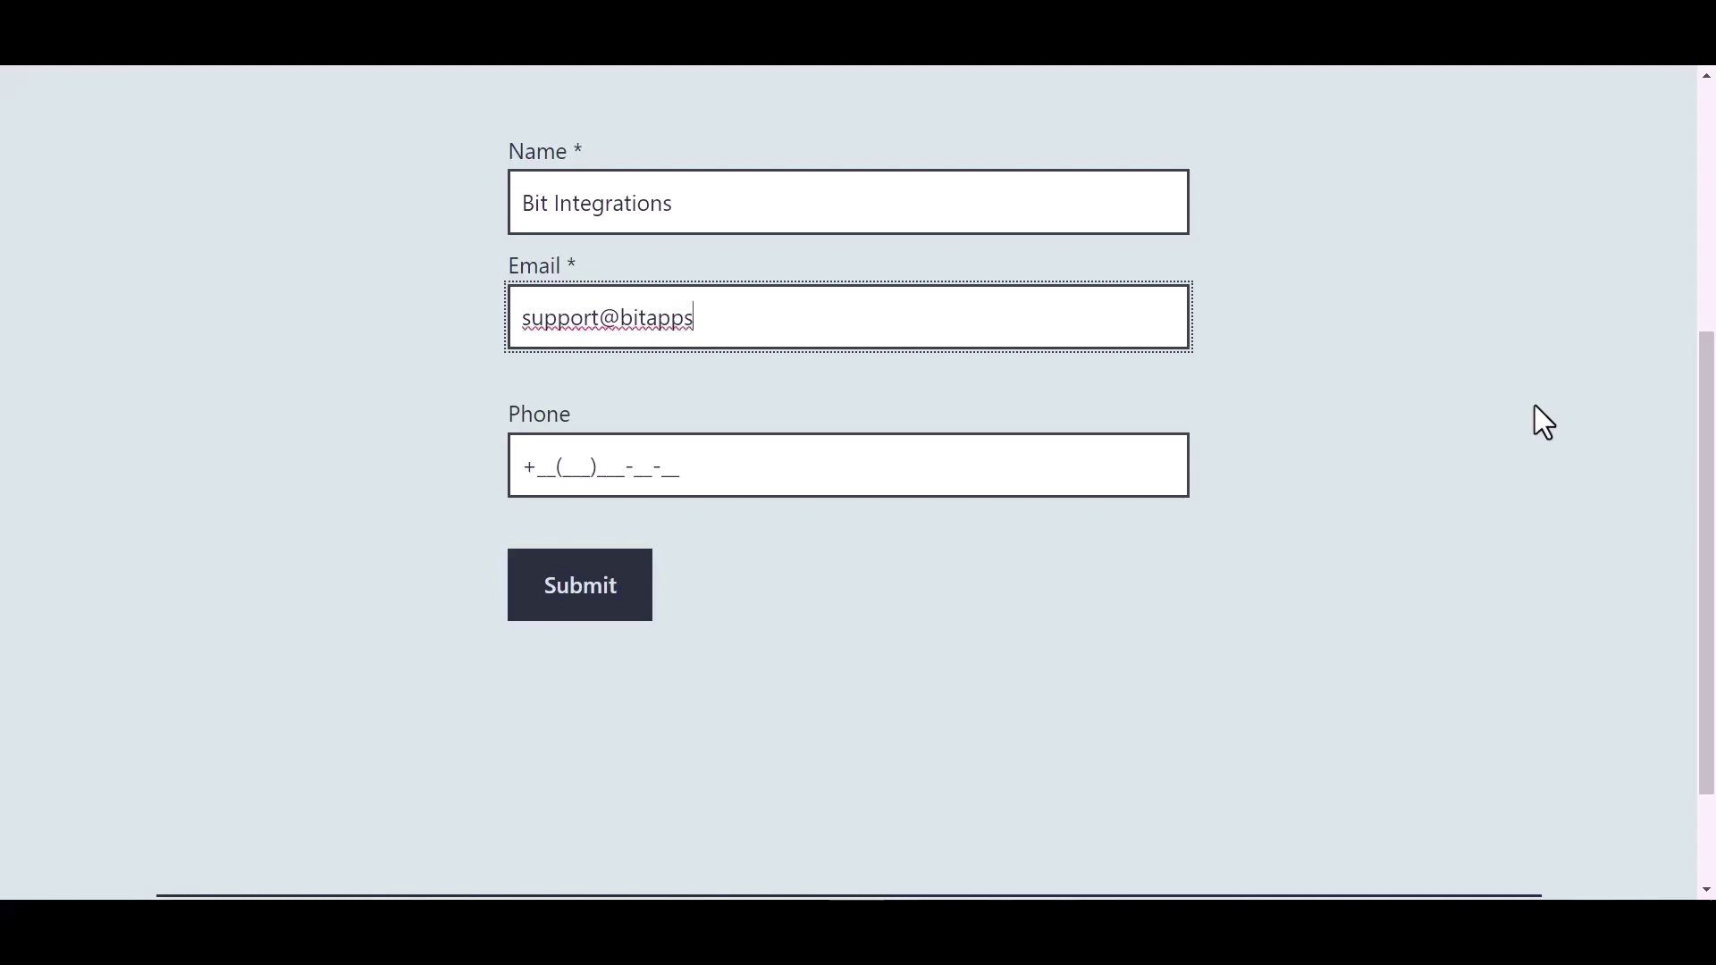
{"action": "left_click", "coordinate": [662, 466]}
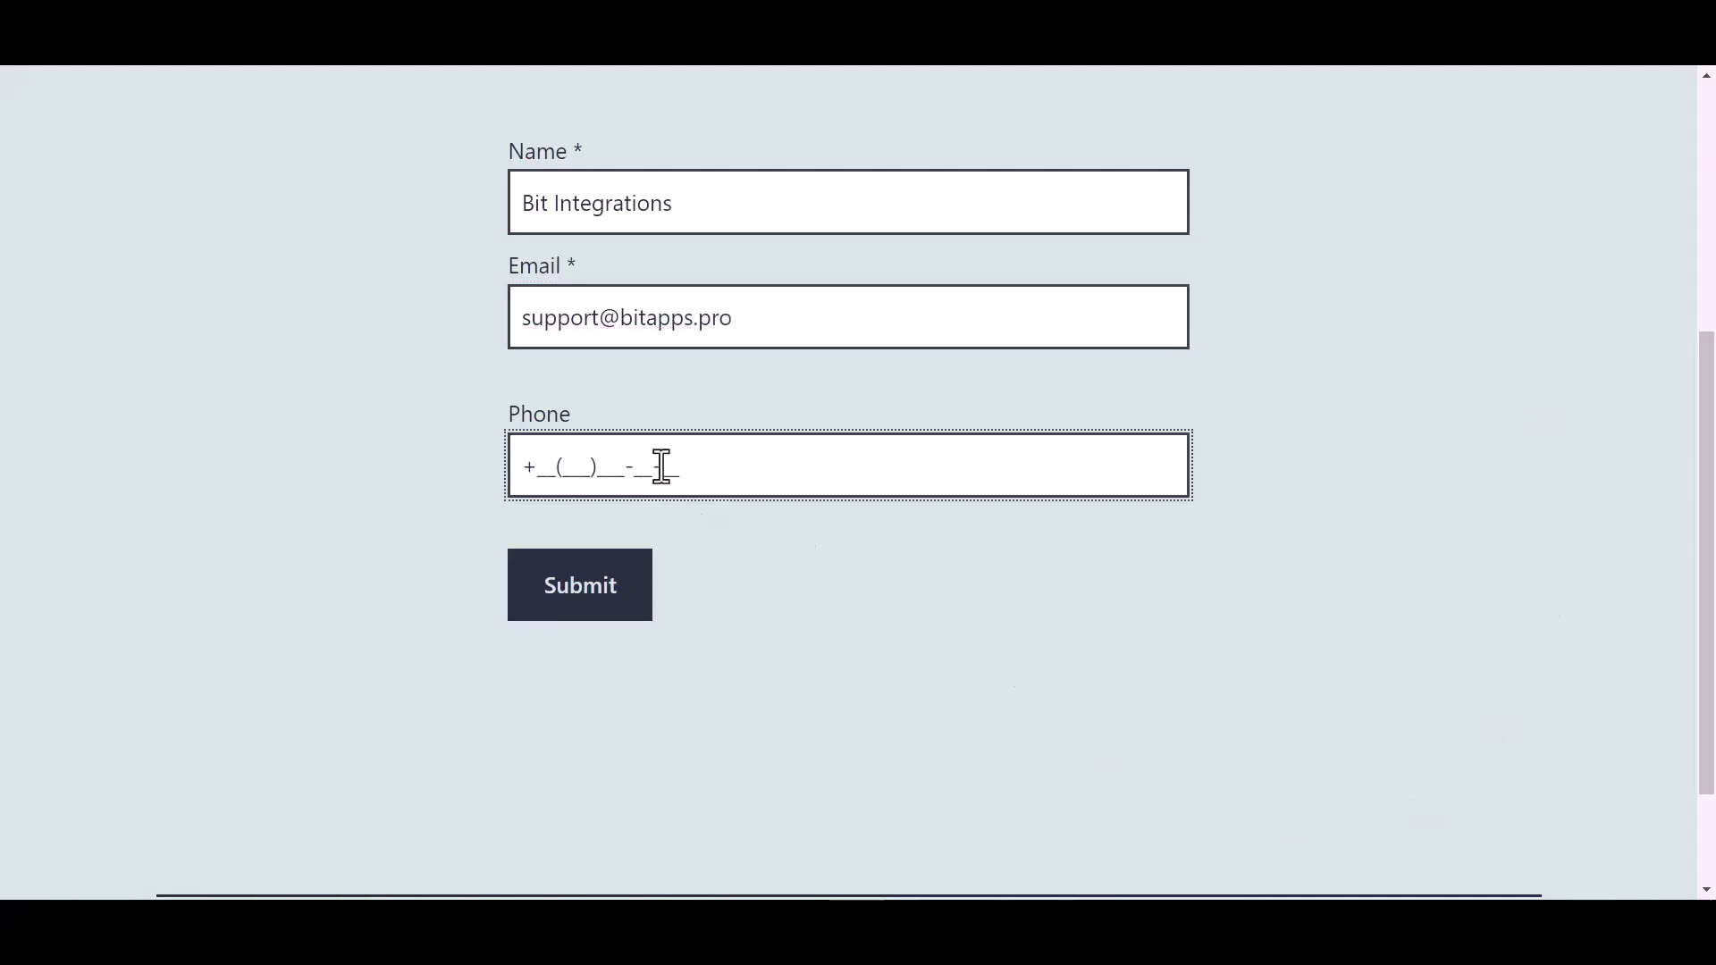
{"action": "type", "text": "44455)566-"}
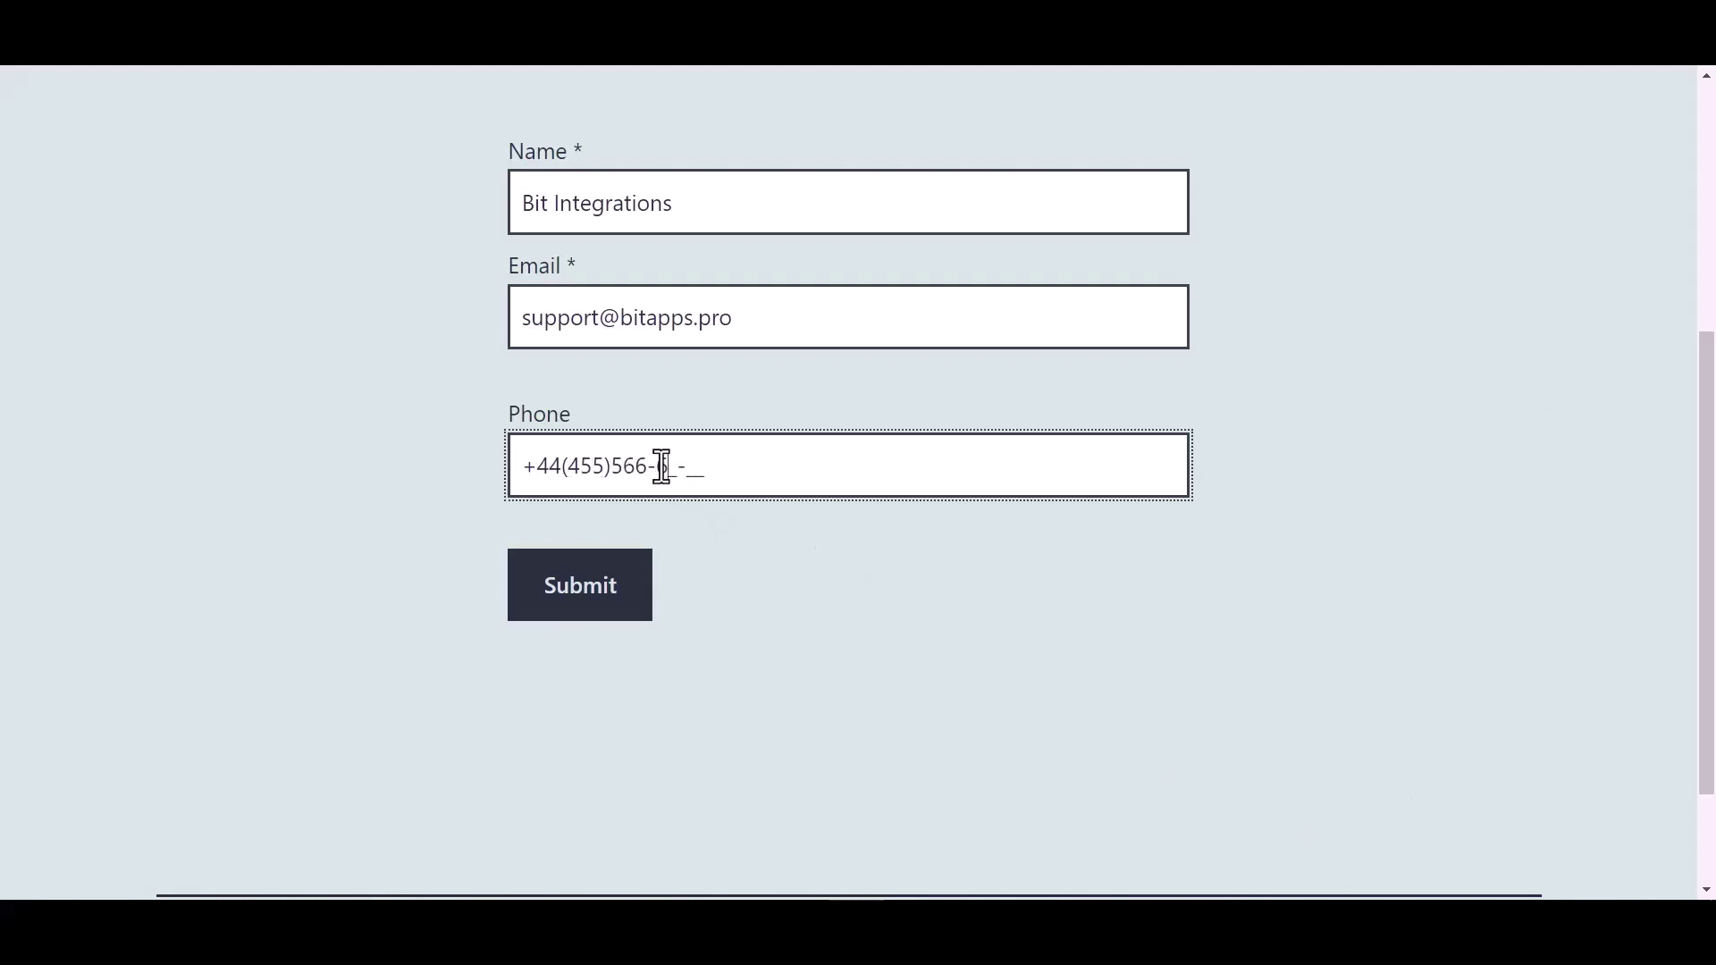
{"action": "left_click", "coordinate": [594, 603]}
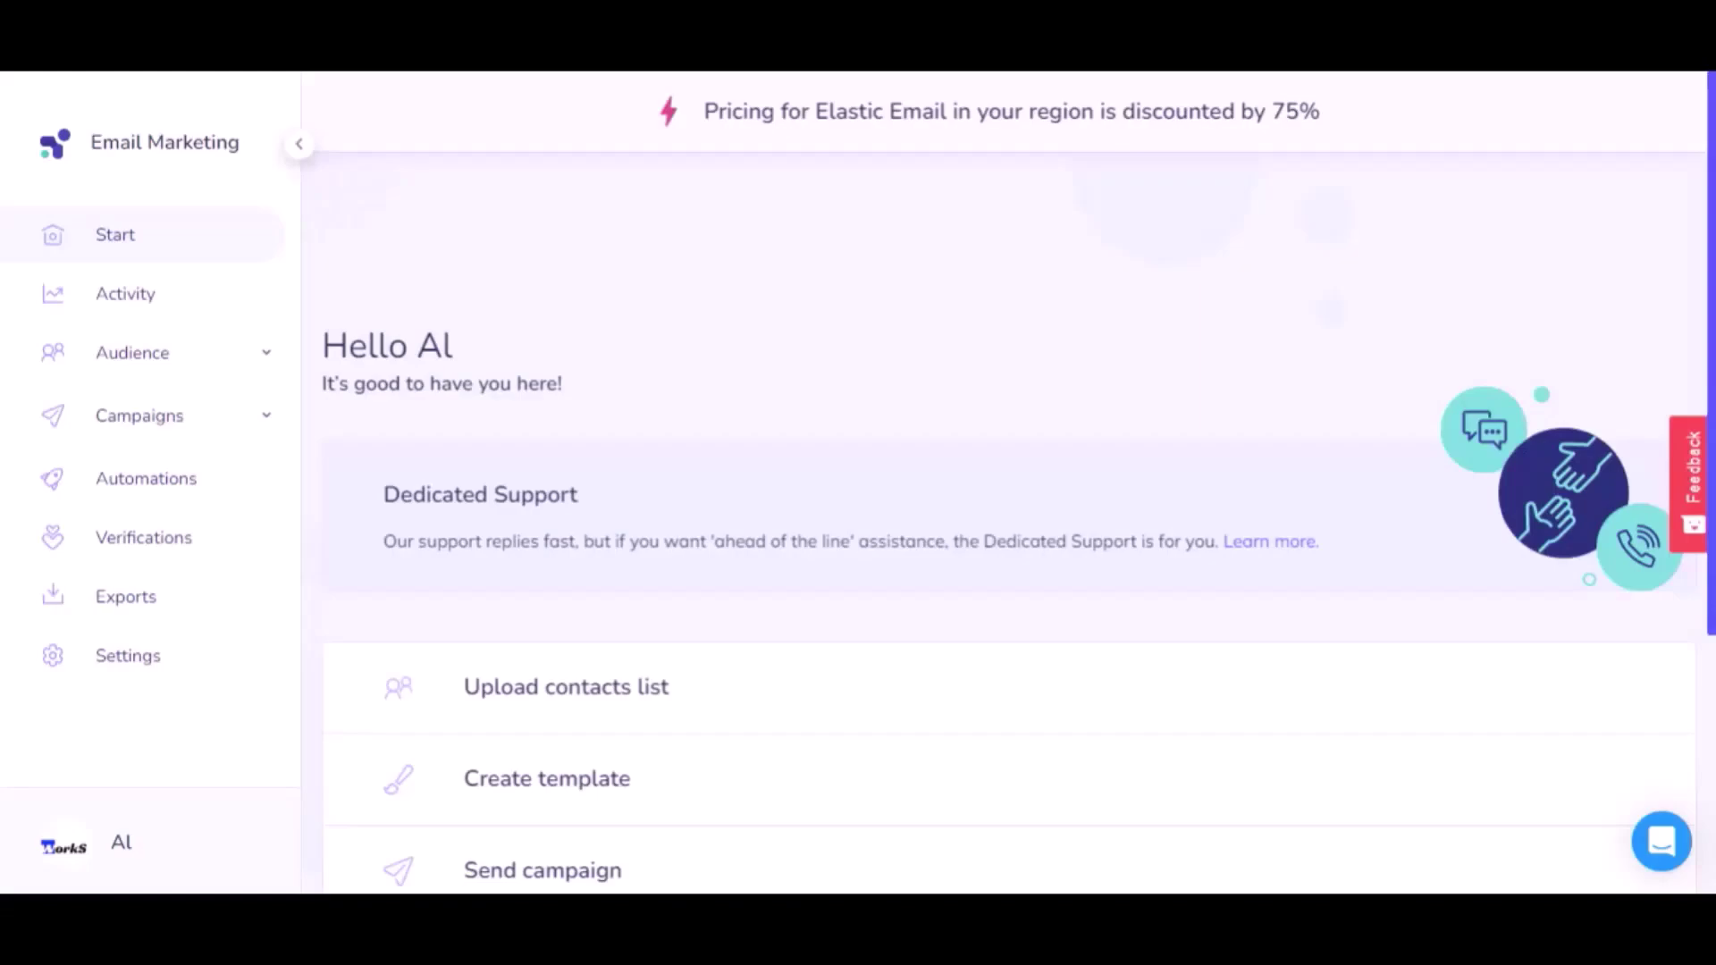
Go to Audience > Contacts > Lists and open the Bit Integrations list's contacts
{"action": "left_click", "coordinate": [122, 358]}
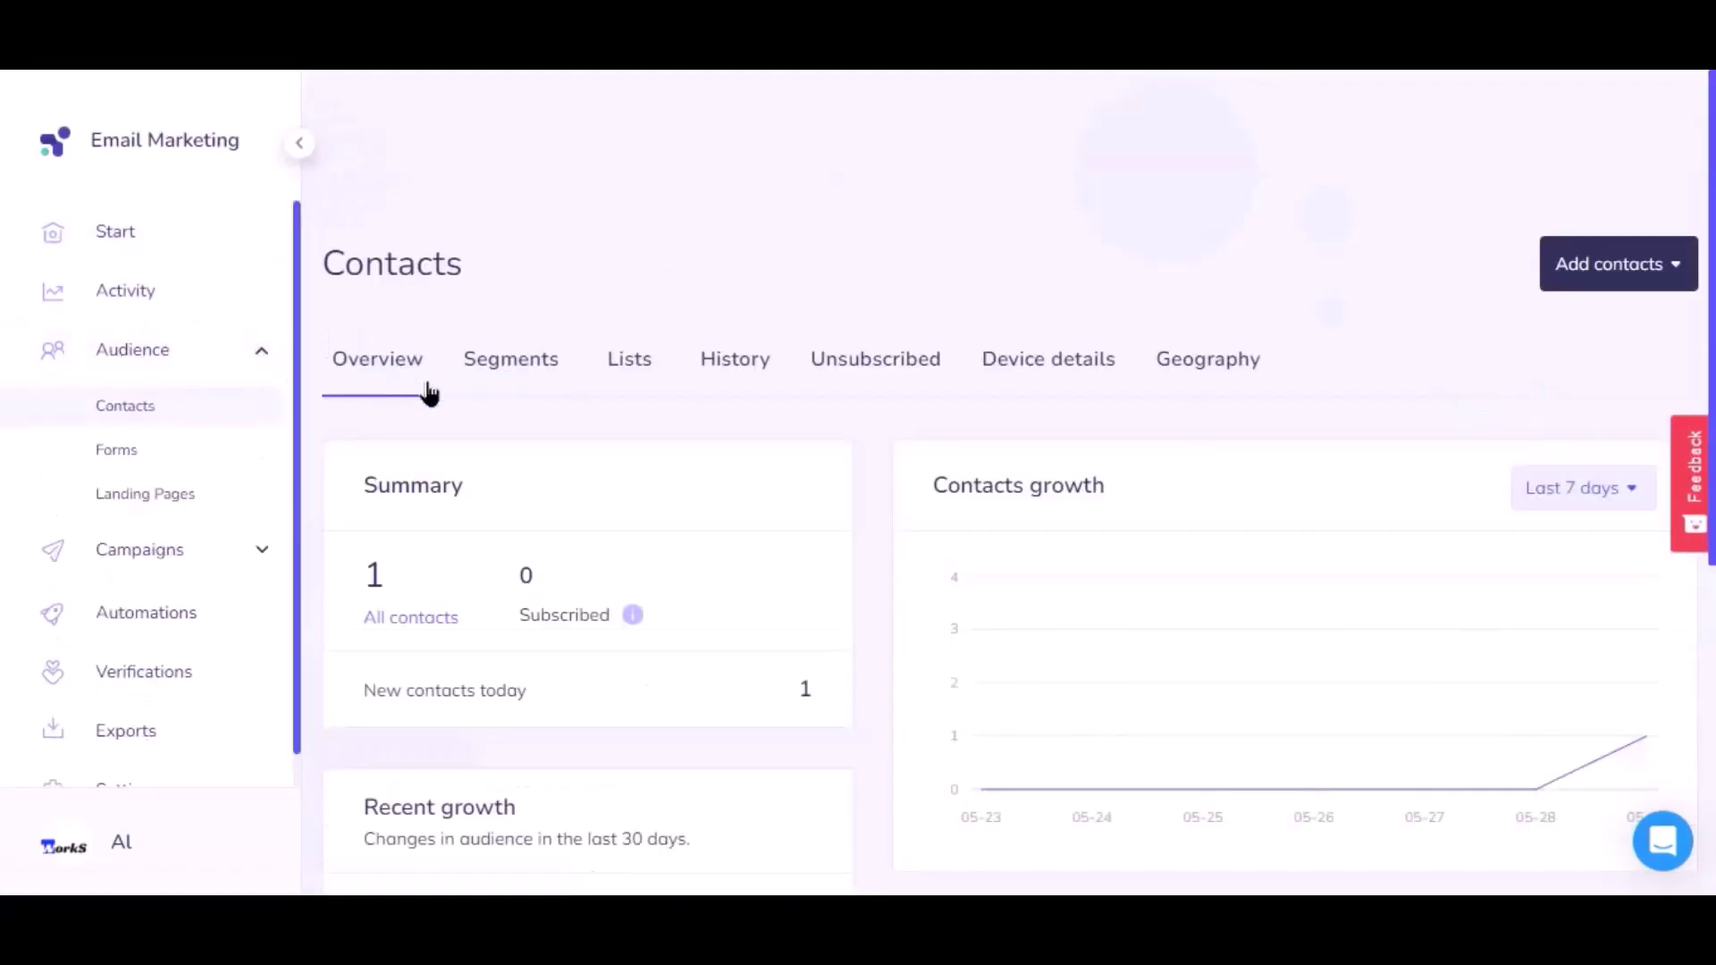
{"action": "left_click", "coordinate": [626, 366]}
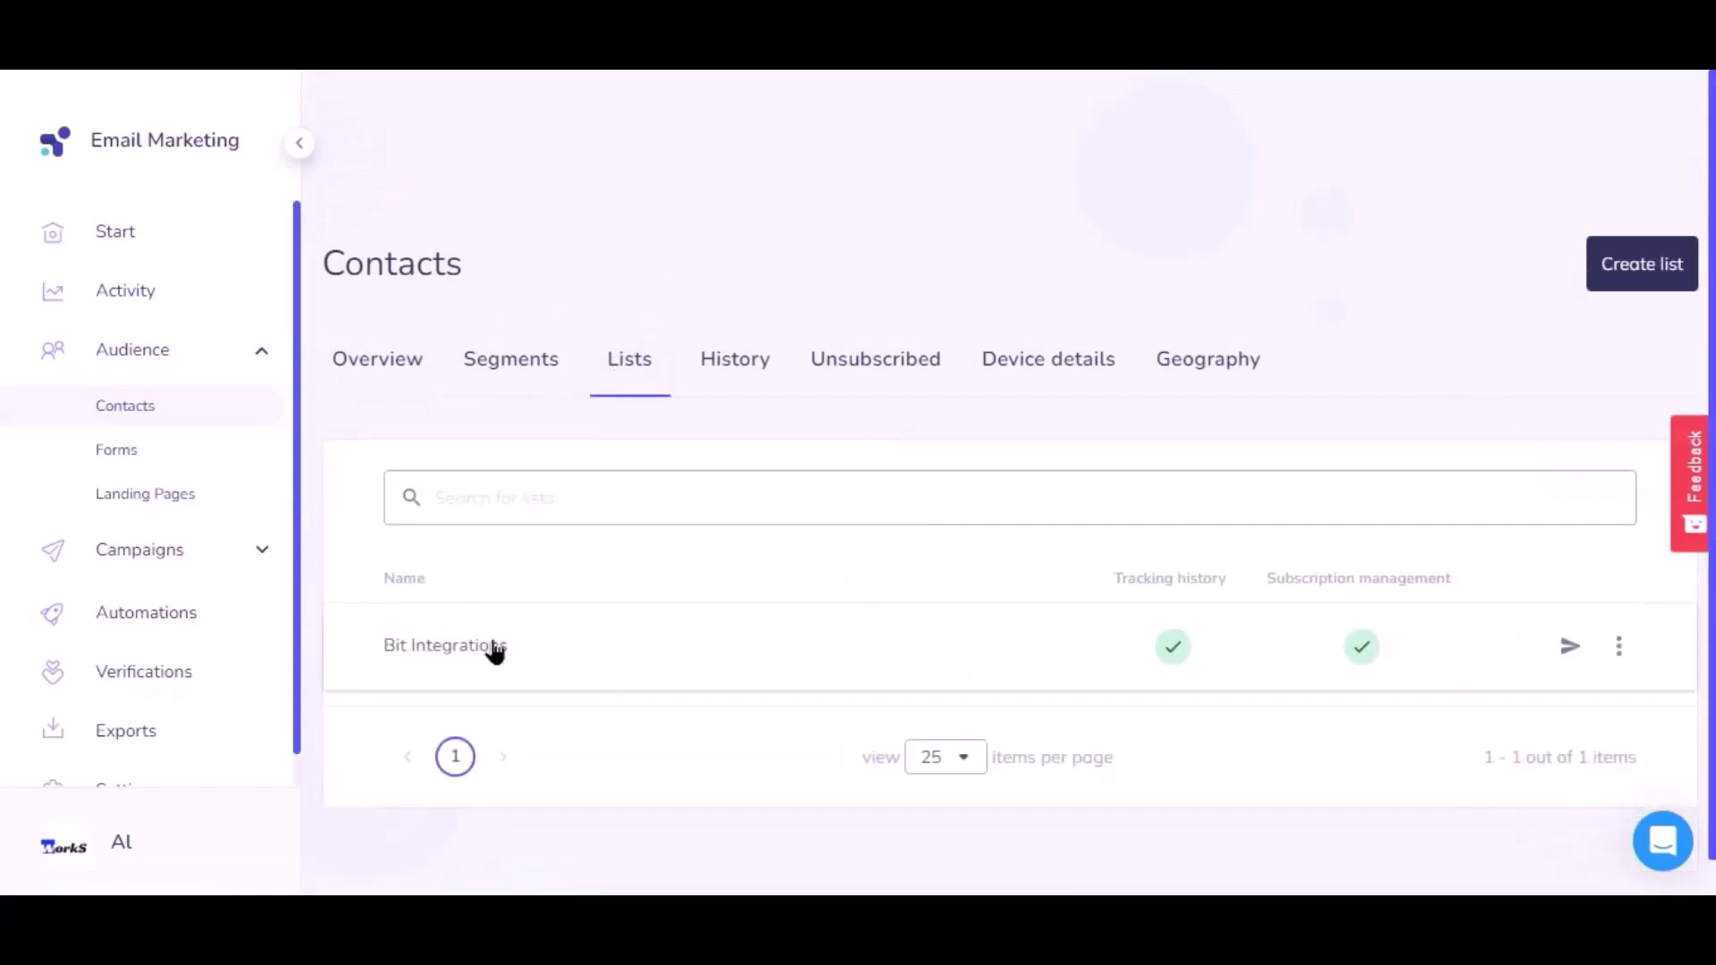
{"action": "left_click", "coordinate": [494, 652]}
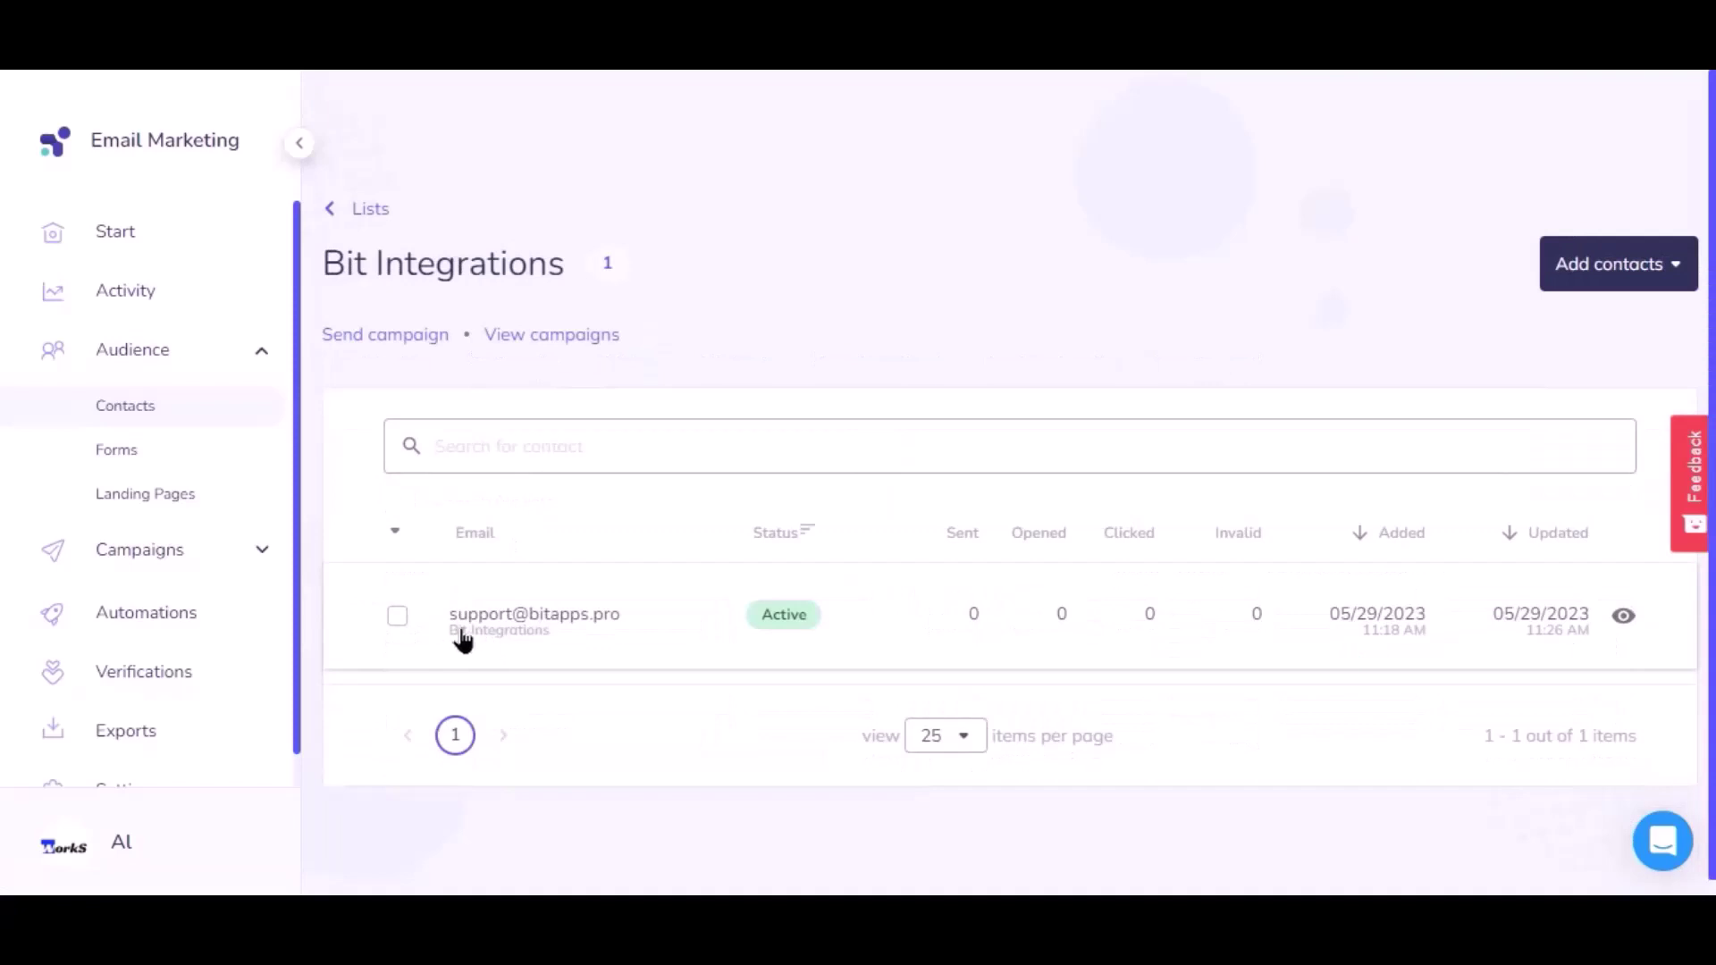